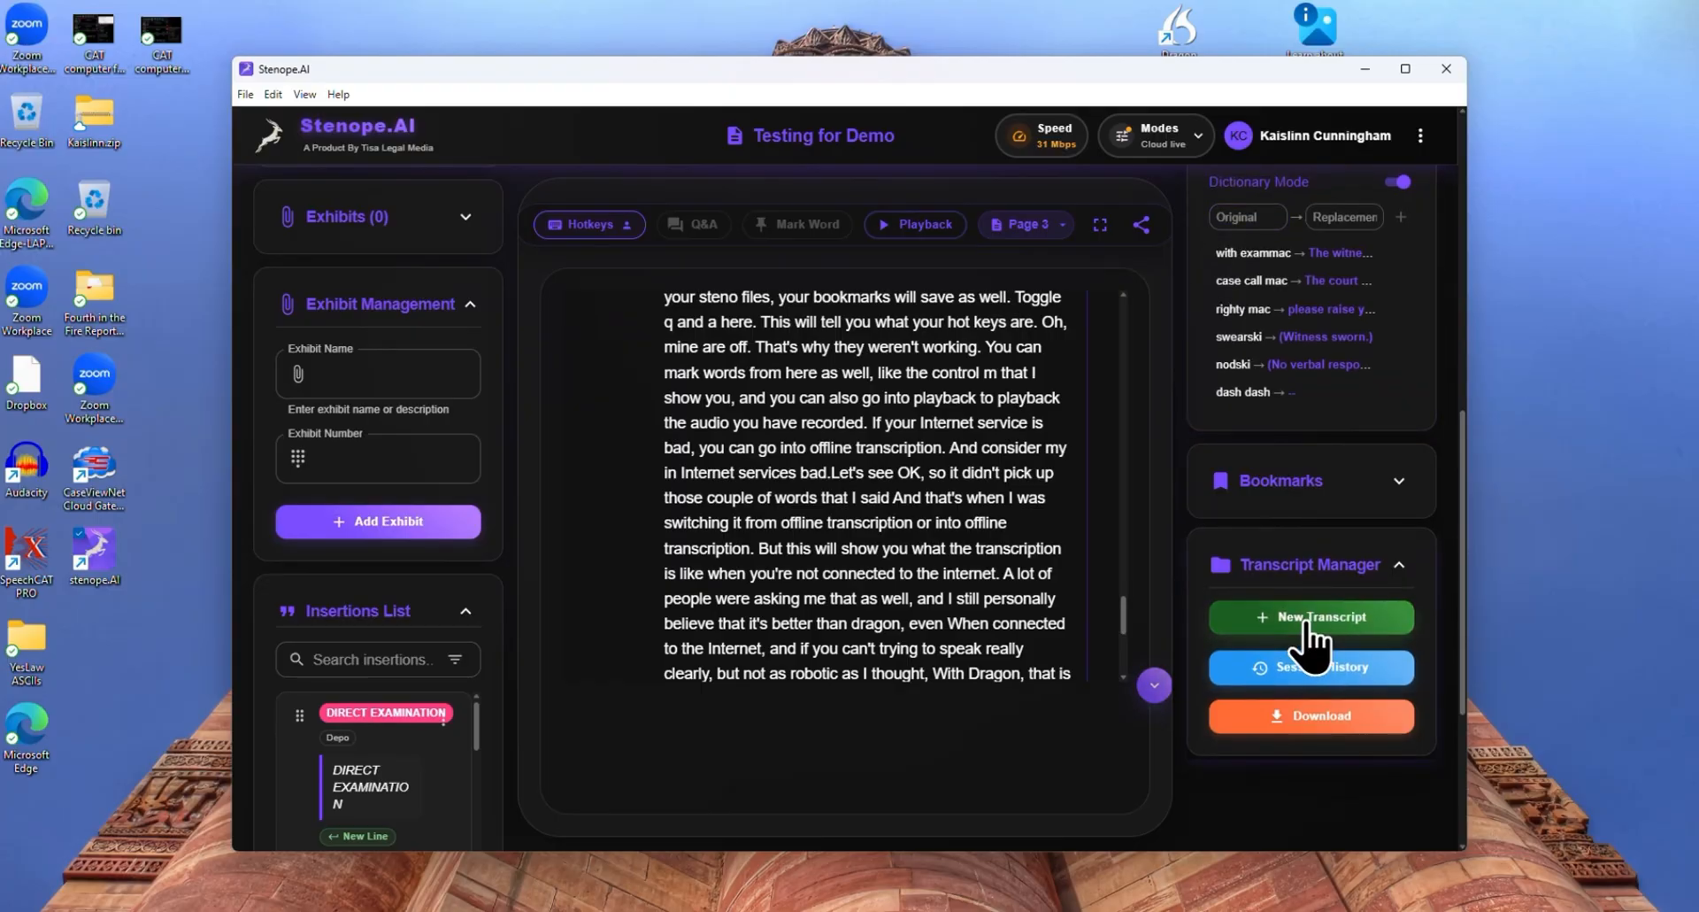
Open the transcript download management settings and choose Export for Case CATalyst as the RTF export type
click(1310, 727)
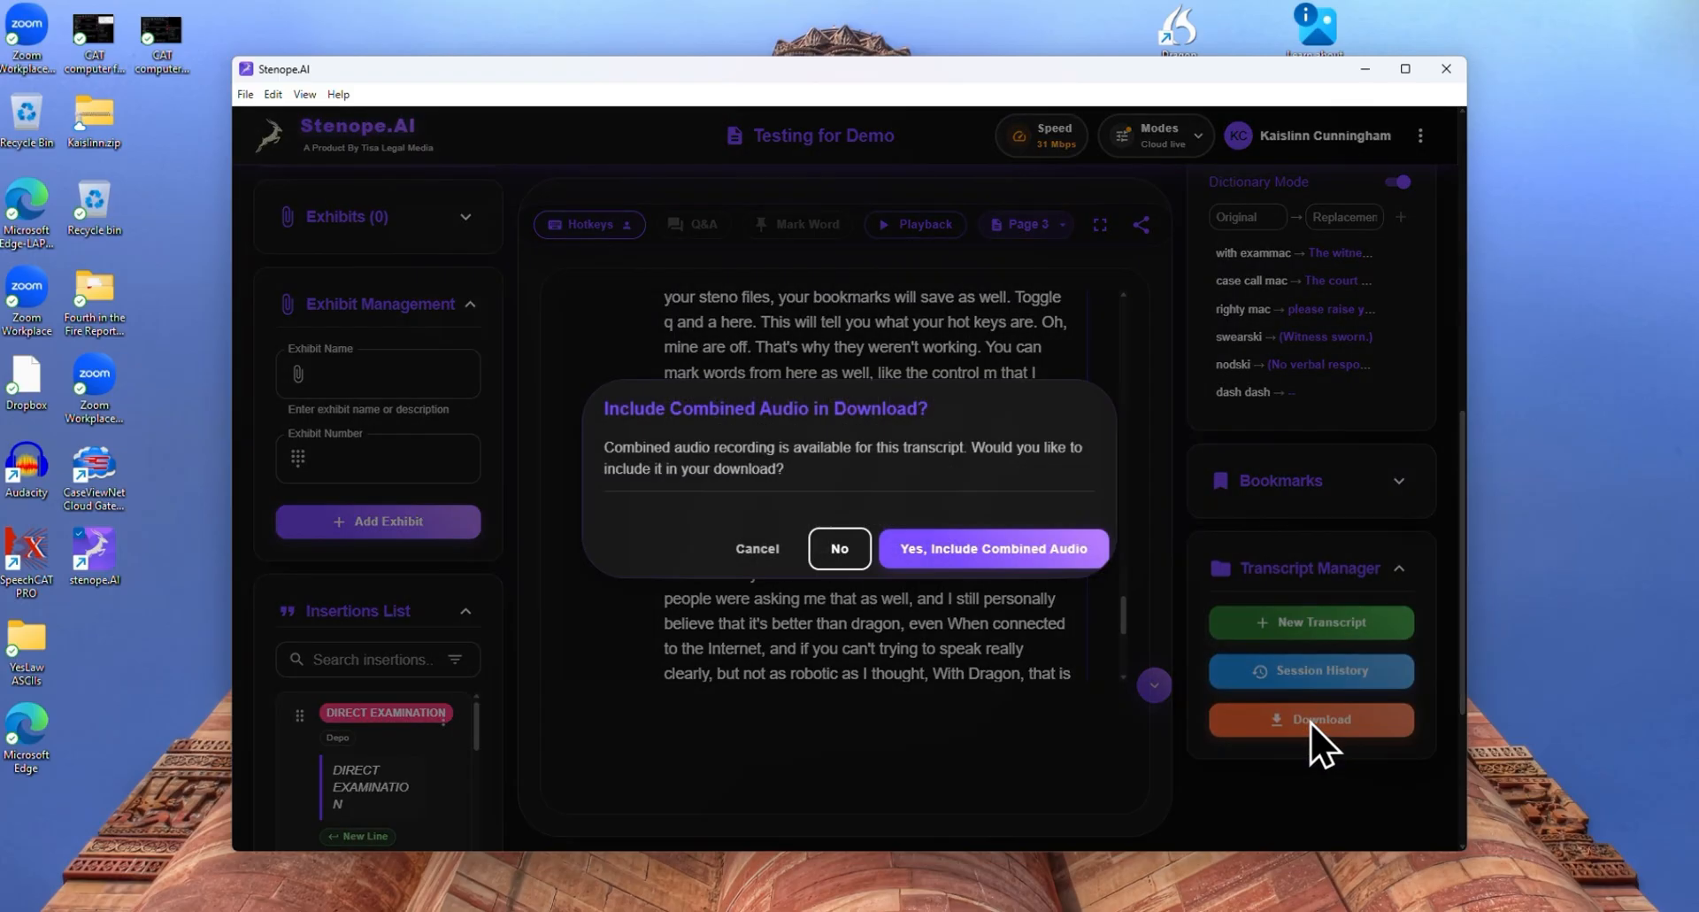
click(768, 552)
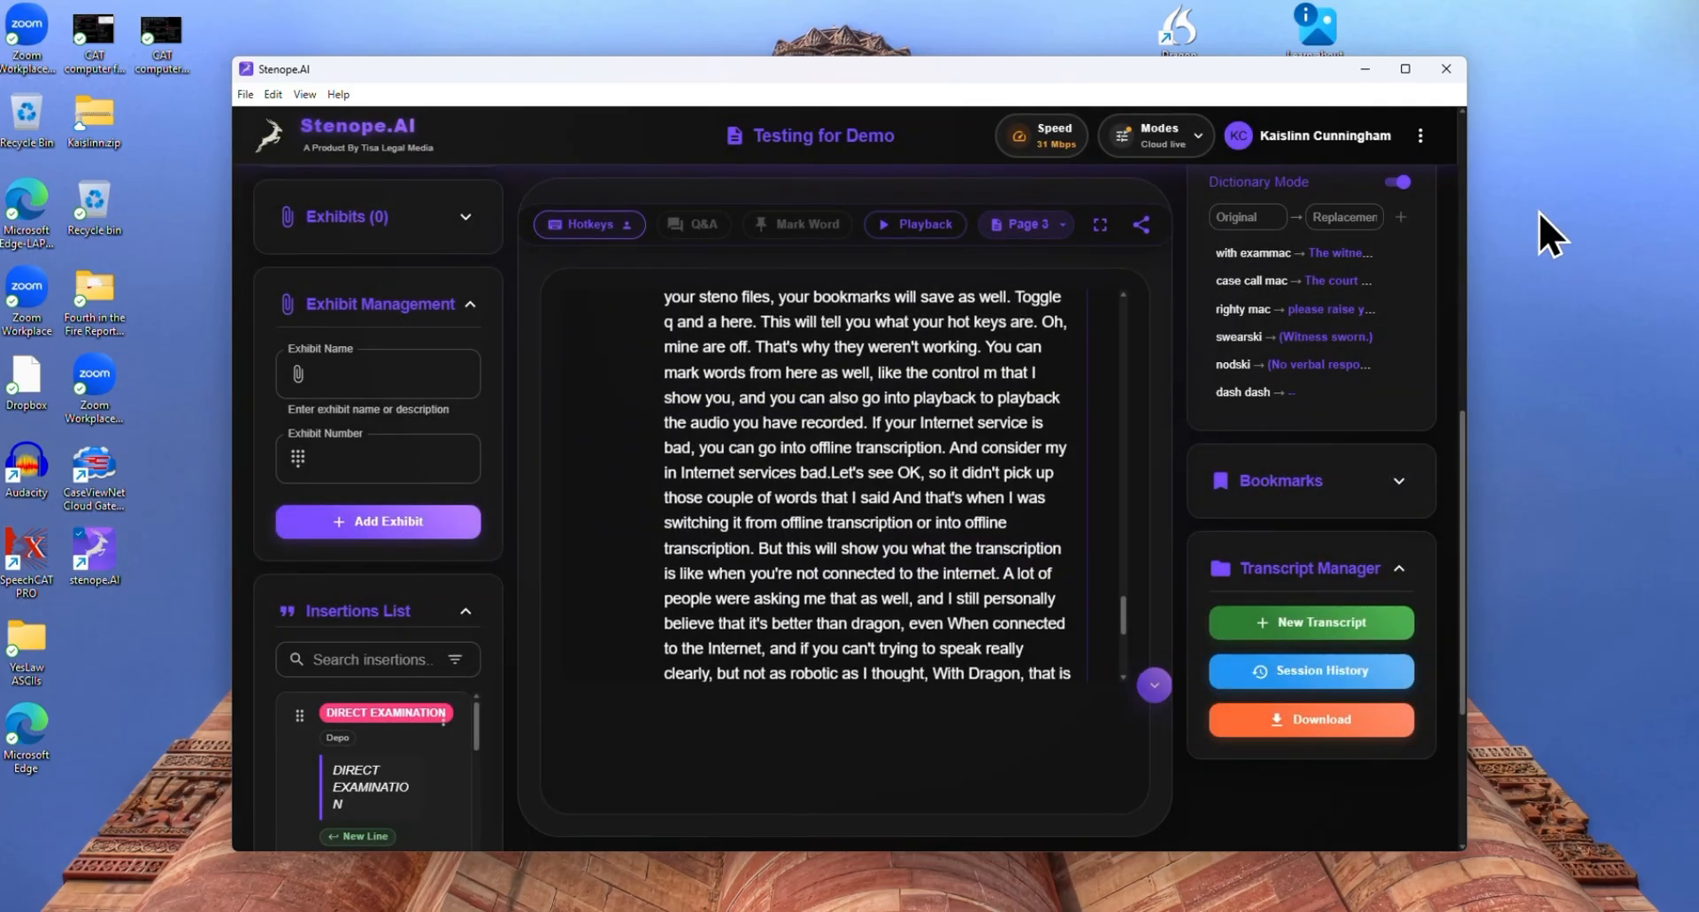
click(1420, 135)
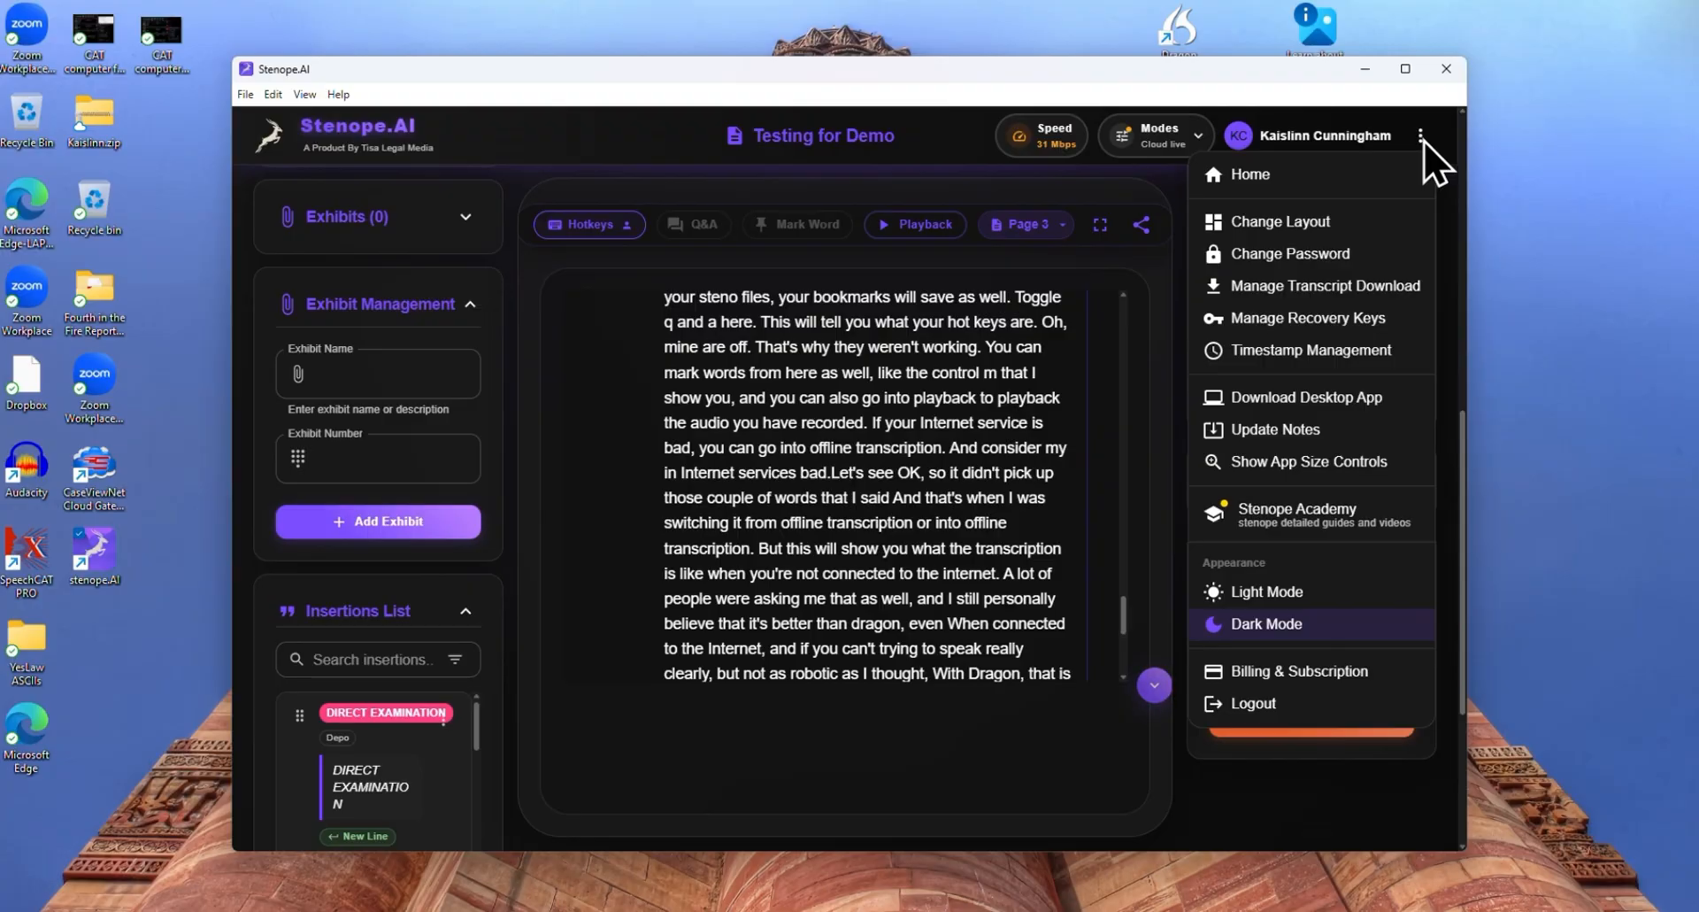
click(1345, 288)
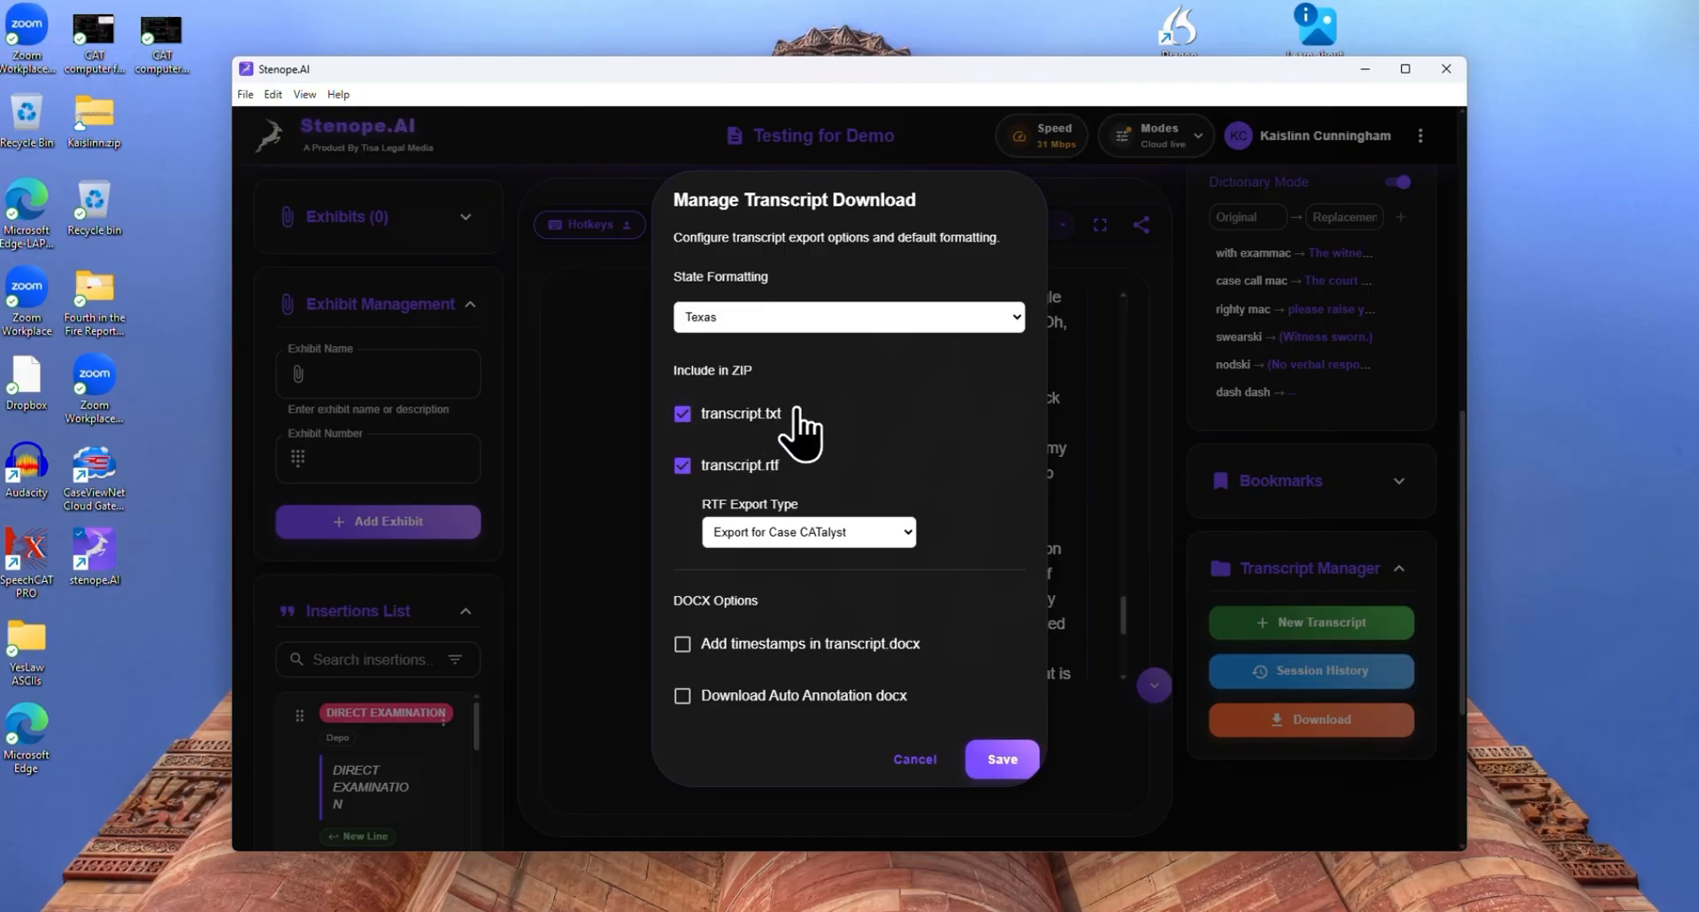
click(912, 532)
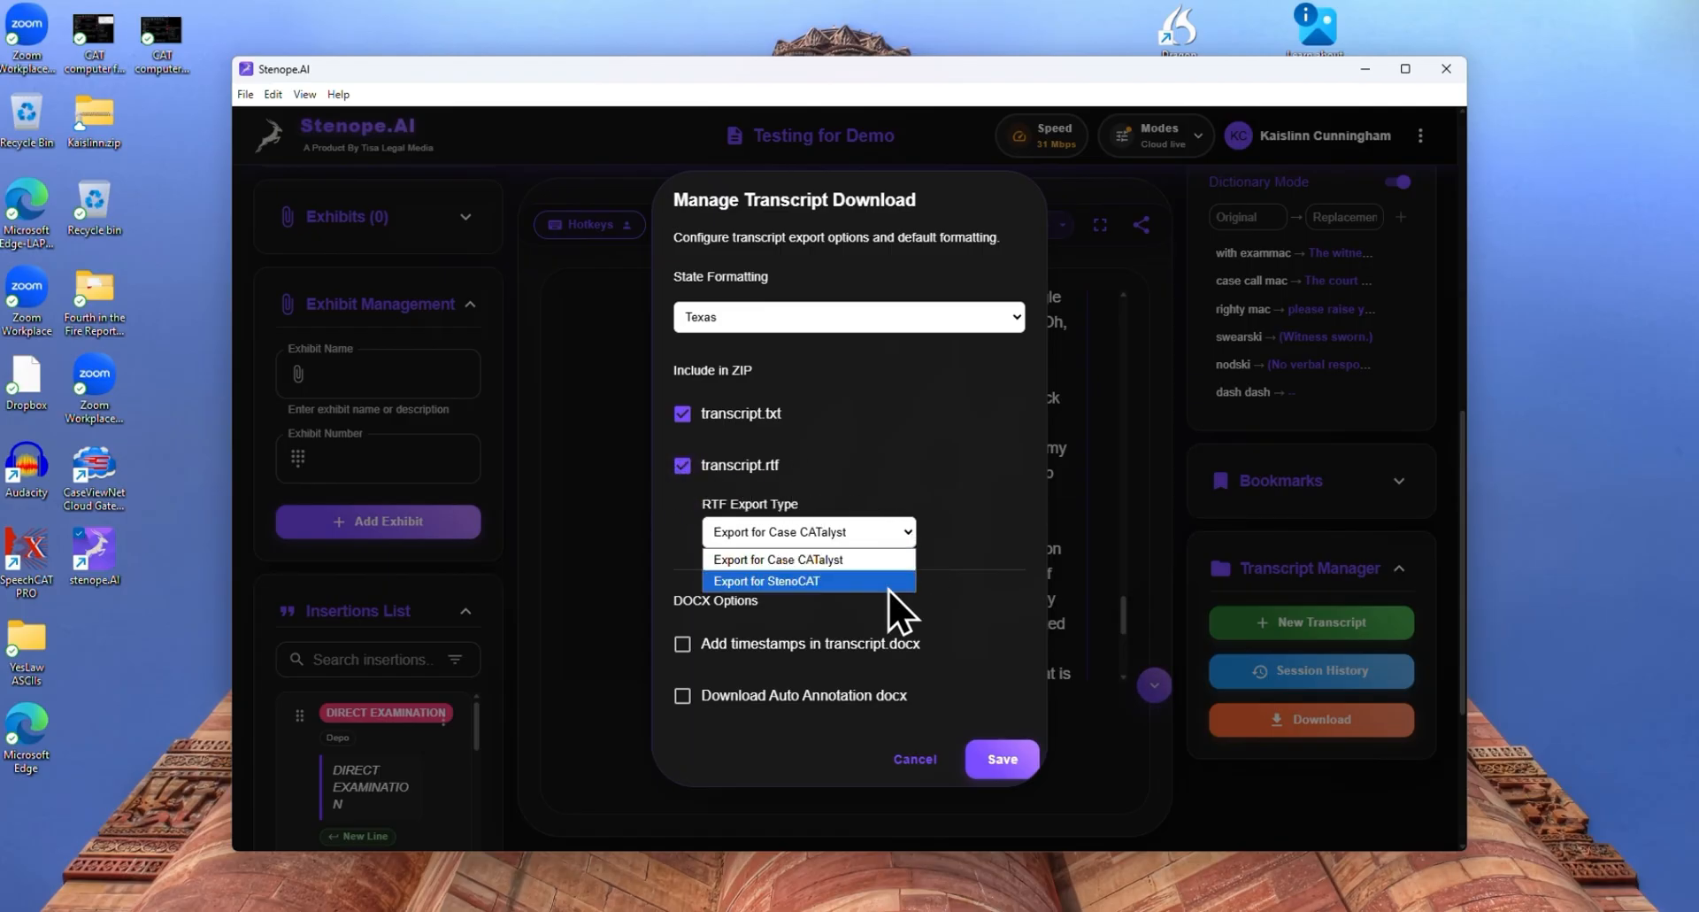
click(884, 562)
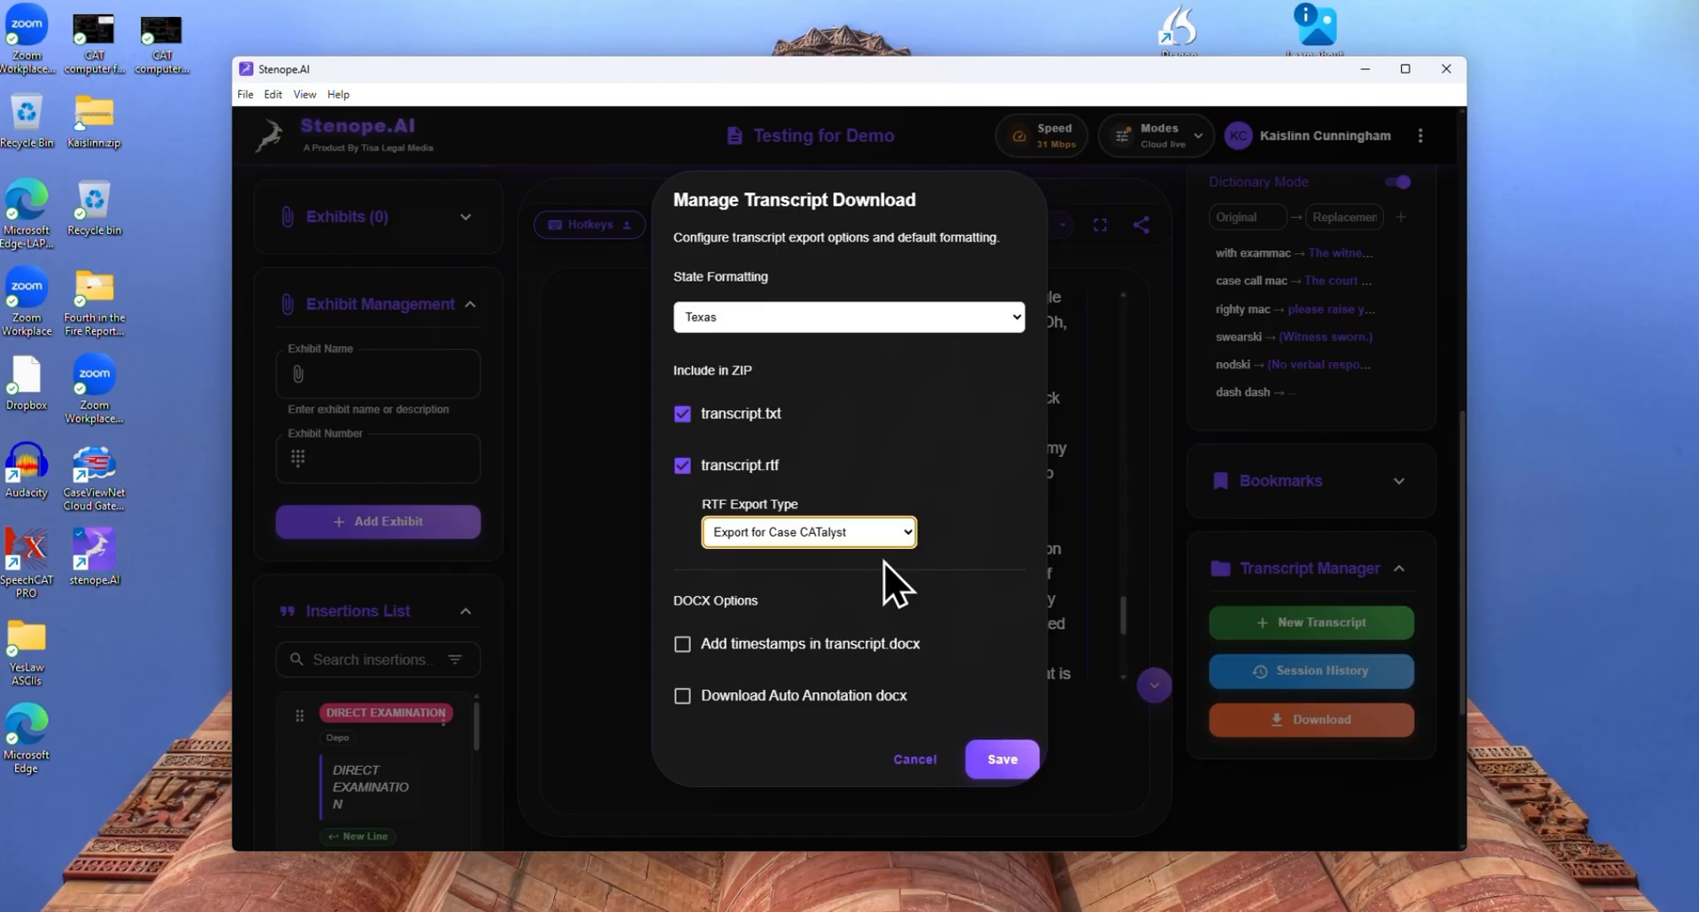
click(988, 560)
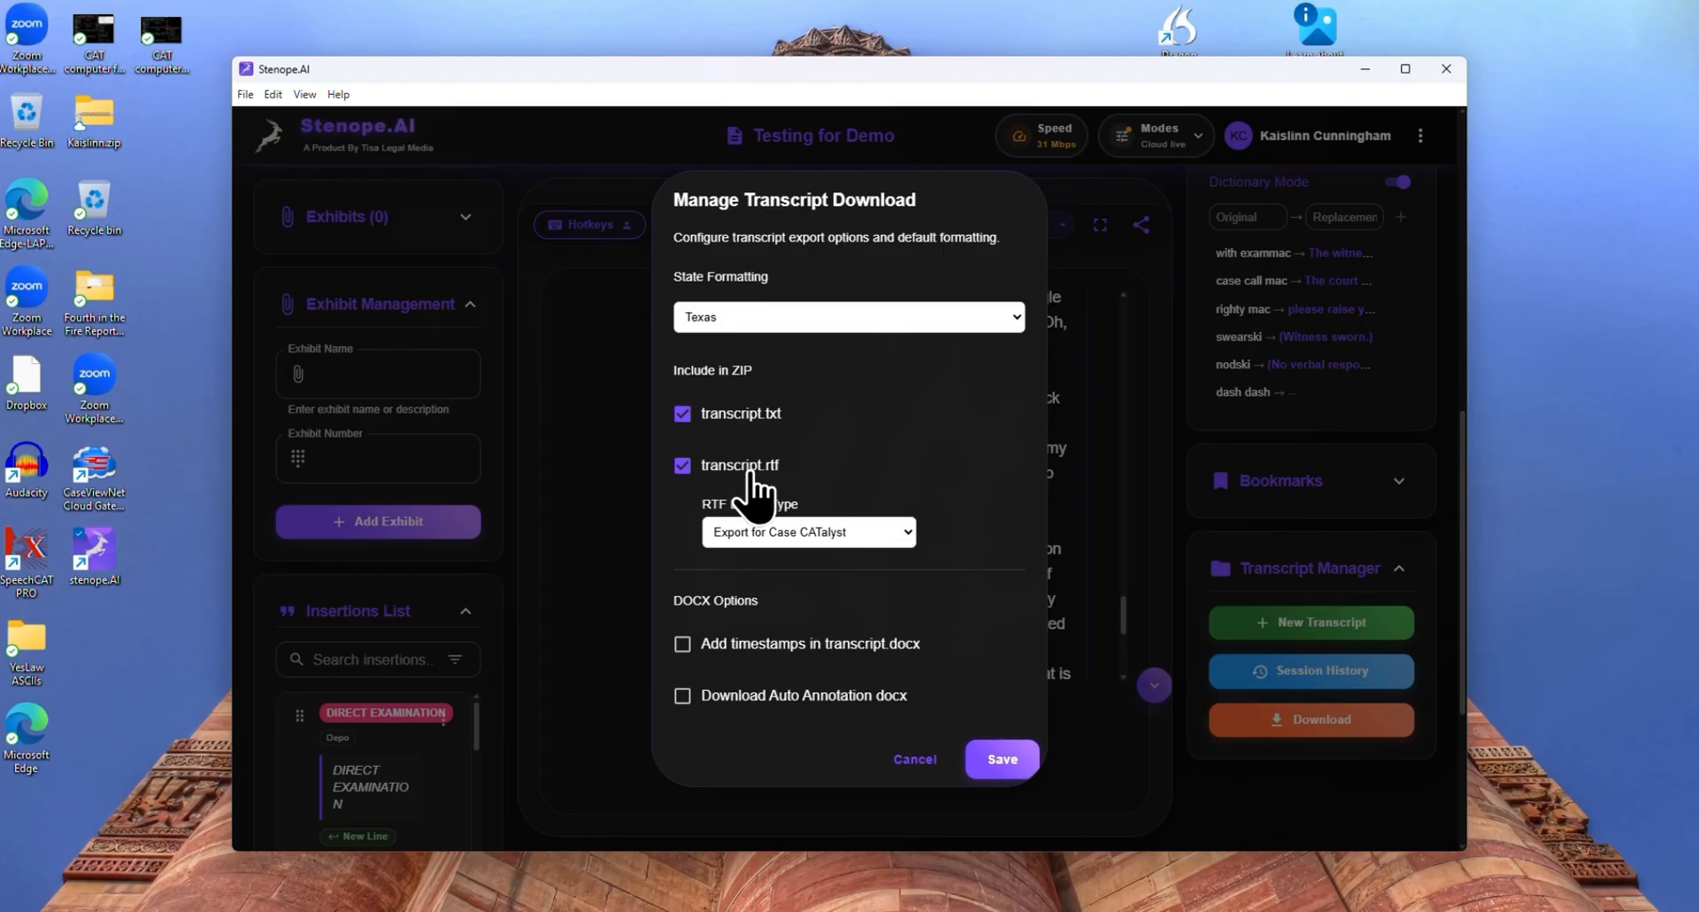
Switch the option for timestamps in transcript.docx on and back off, and save the transcript download settings
click(912, 534)
click(911, 534)
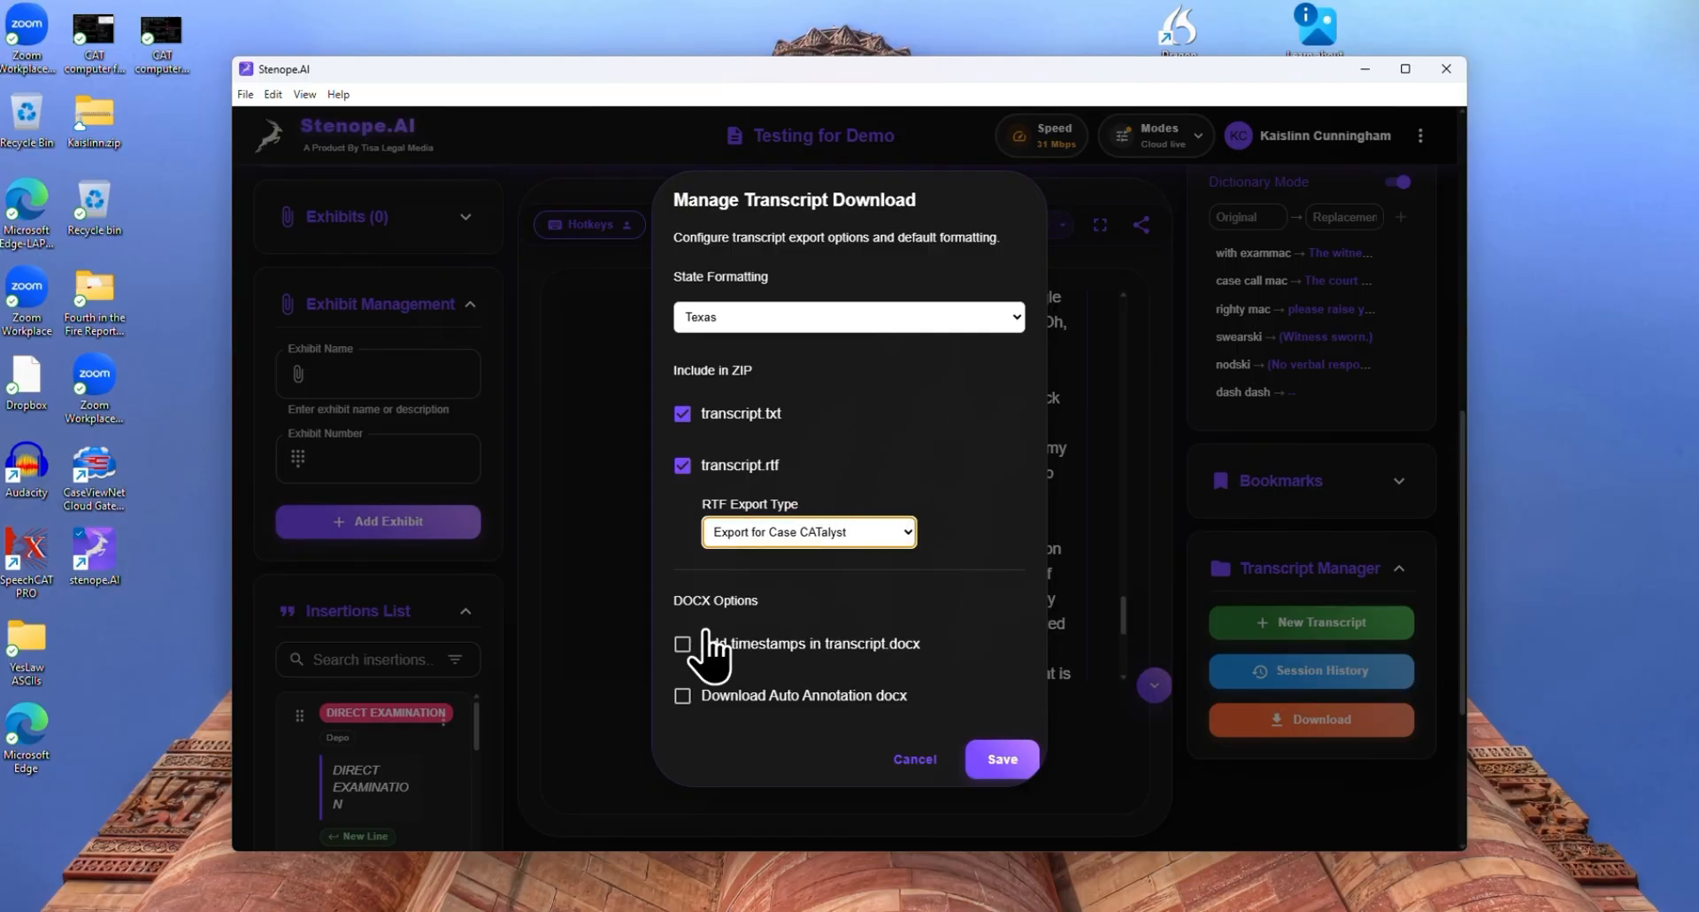
click(682, 643)
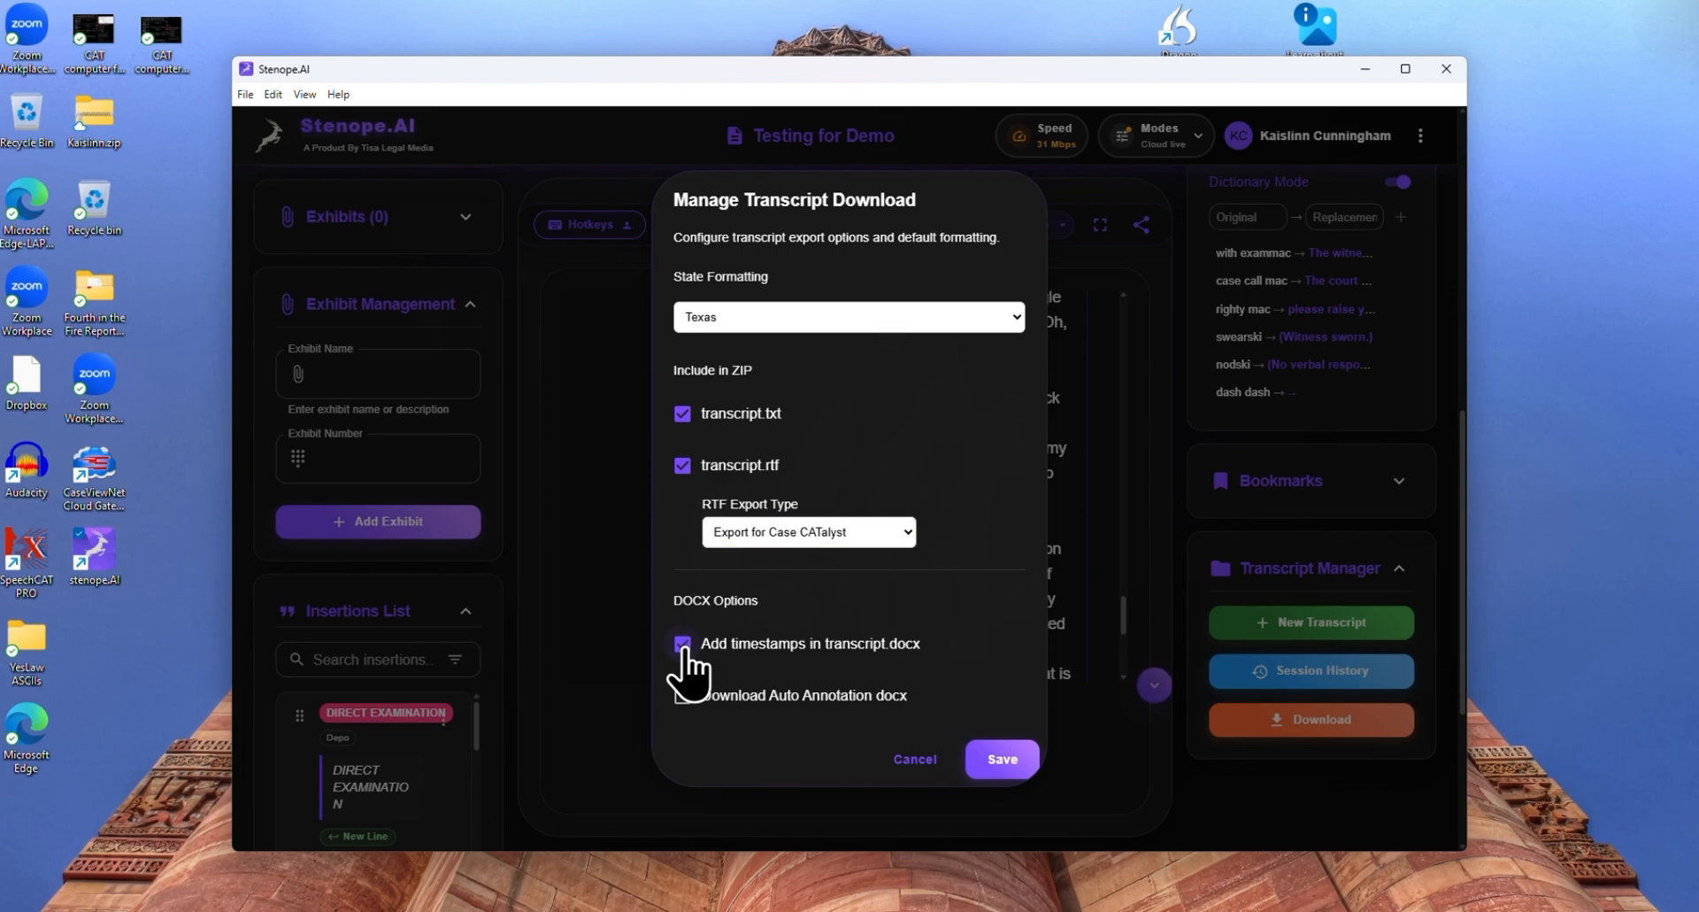
click(684, 648)
click(995, 759)
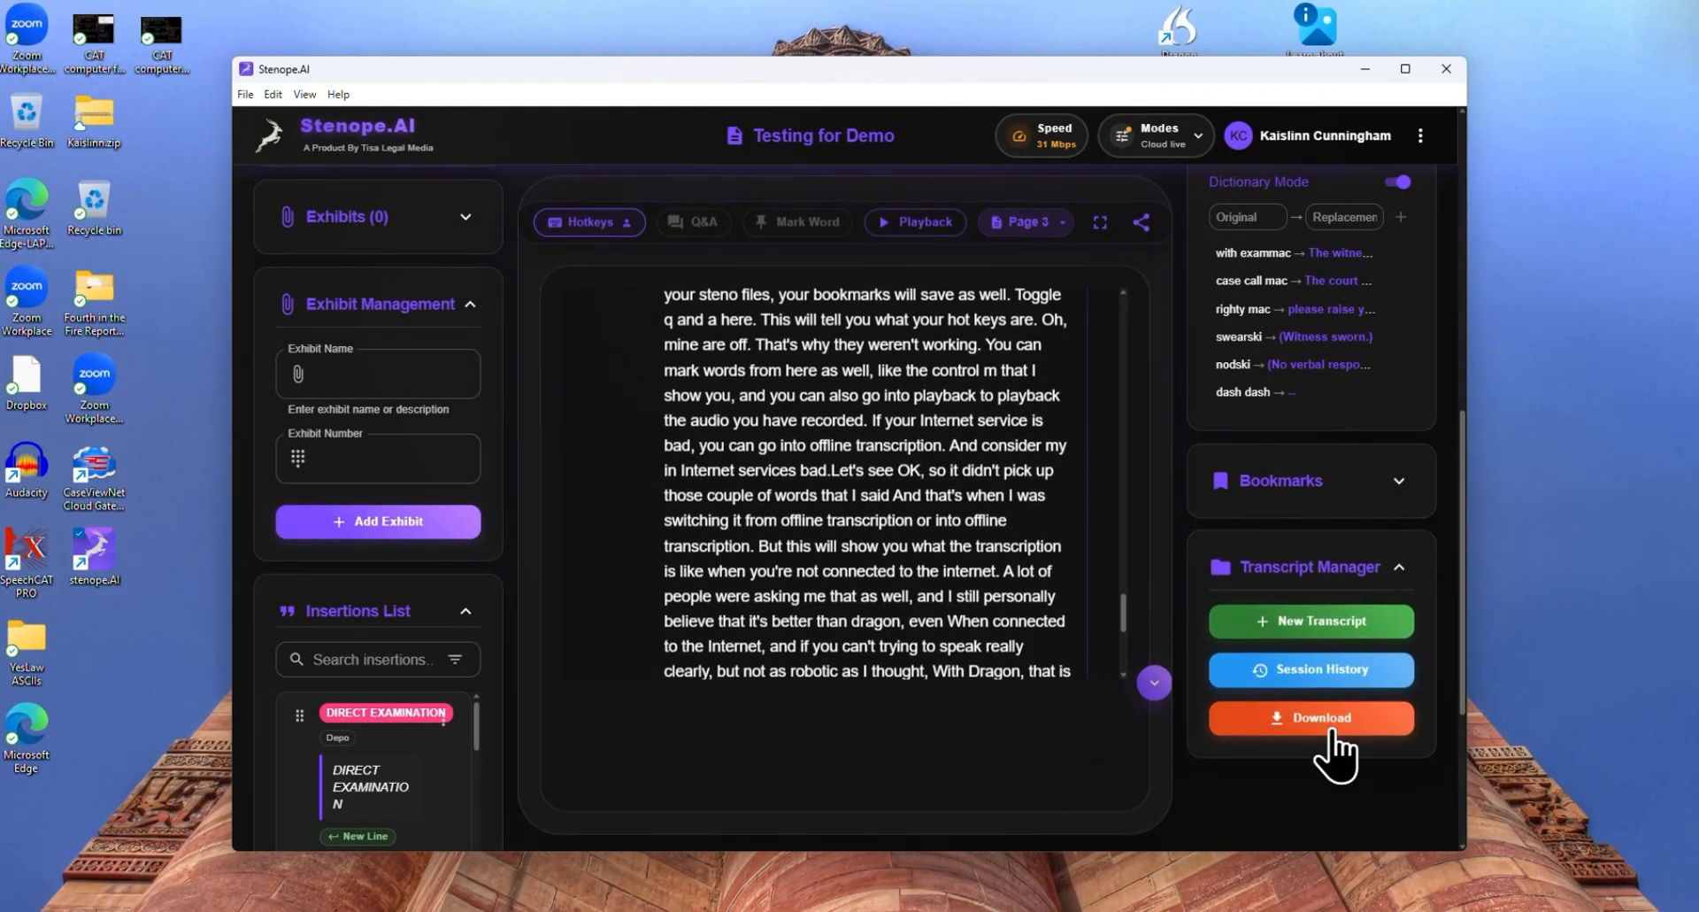
Download the transcript with combined audio in MP3 format, saving Testing for Demo.zip and Testing for Demo.mp3 in the Downloads folder
click(1314, 730)
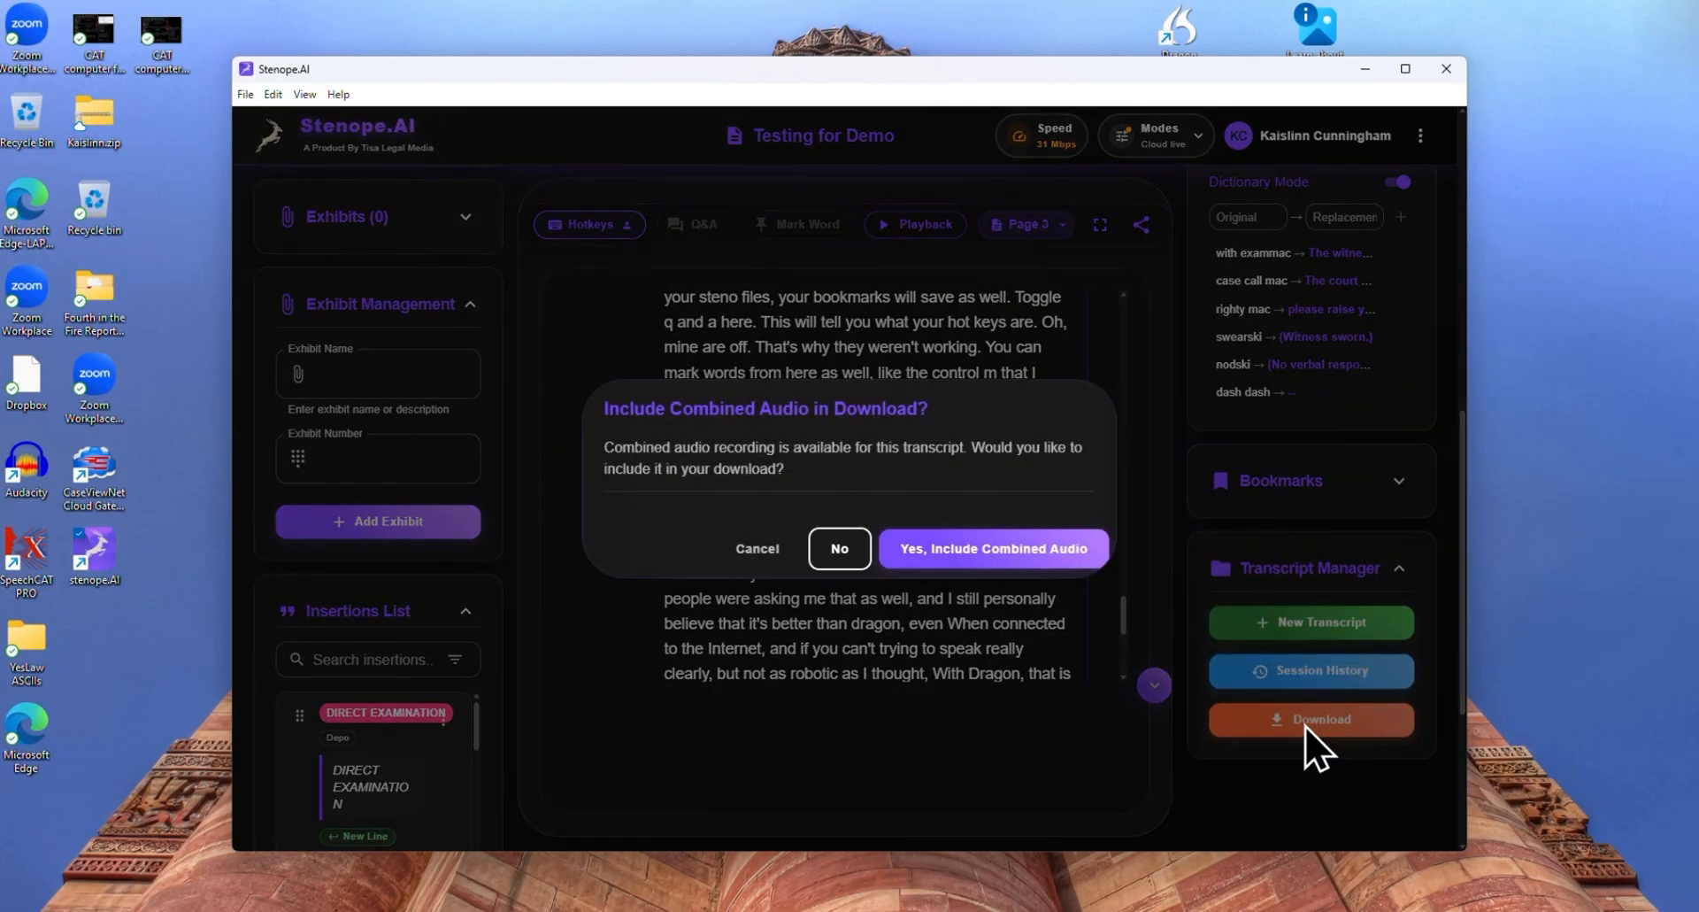
click(975, 550)
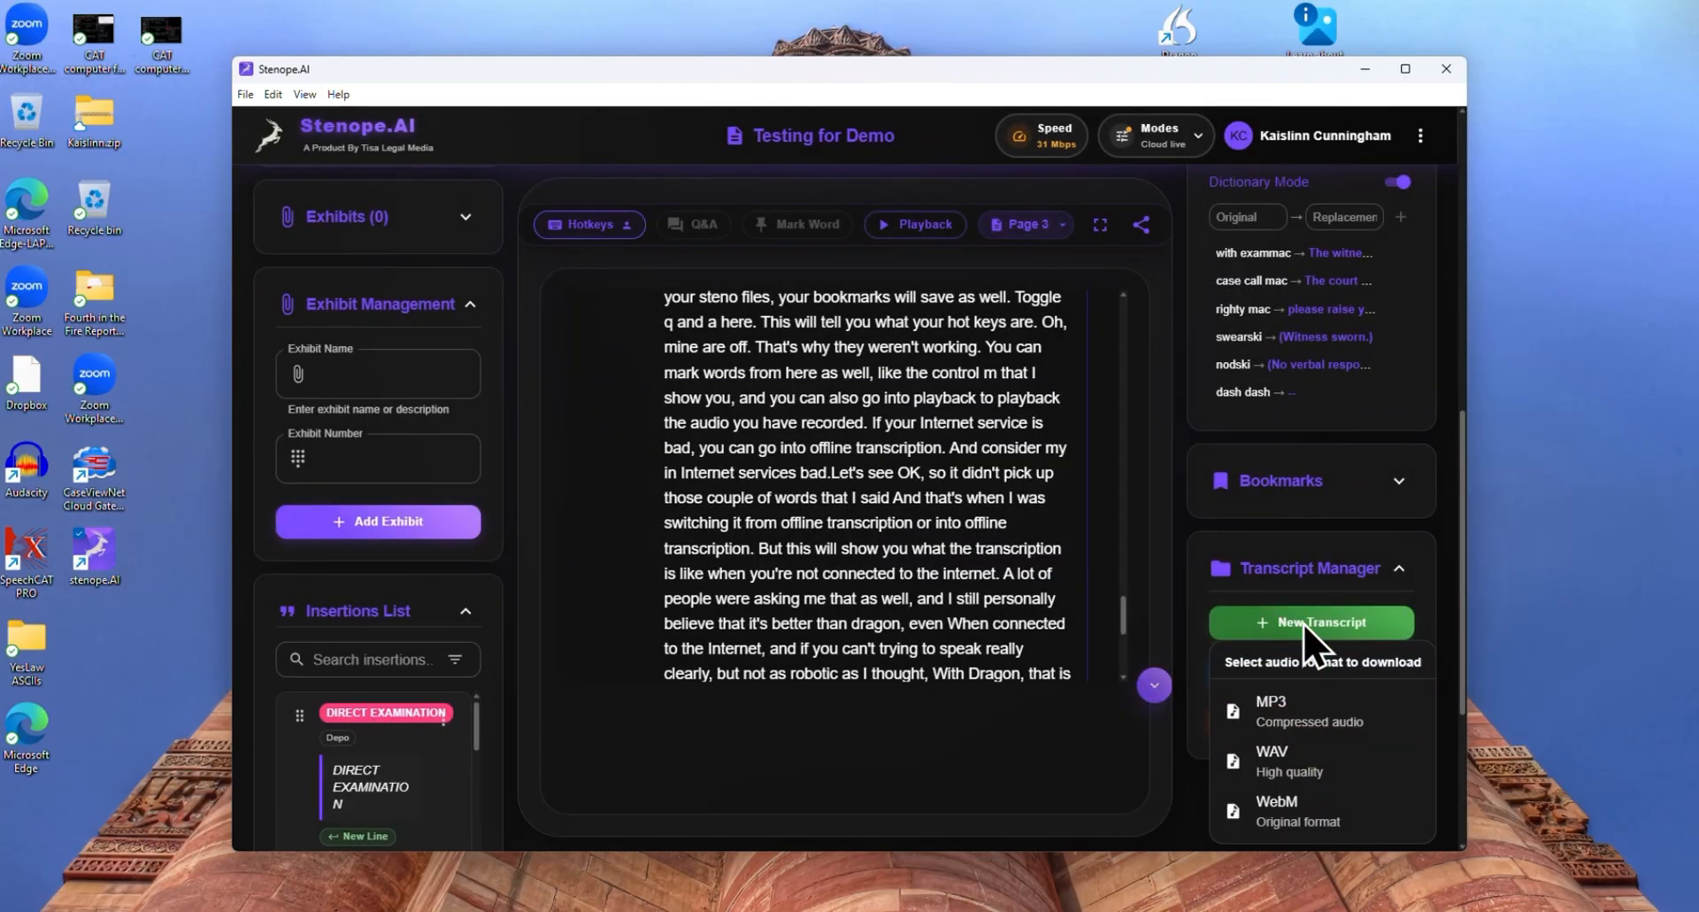
click(1330, 715)
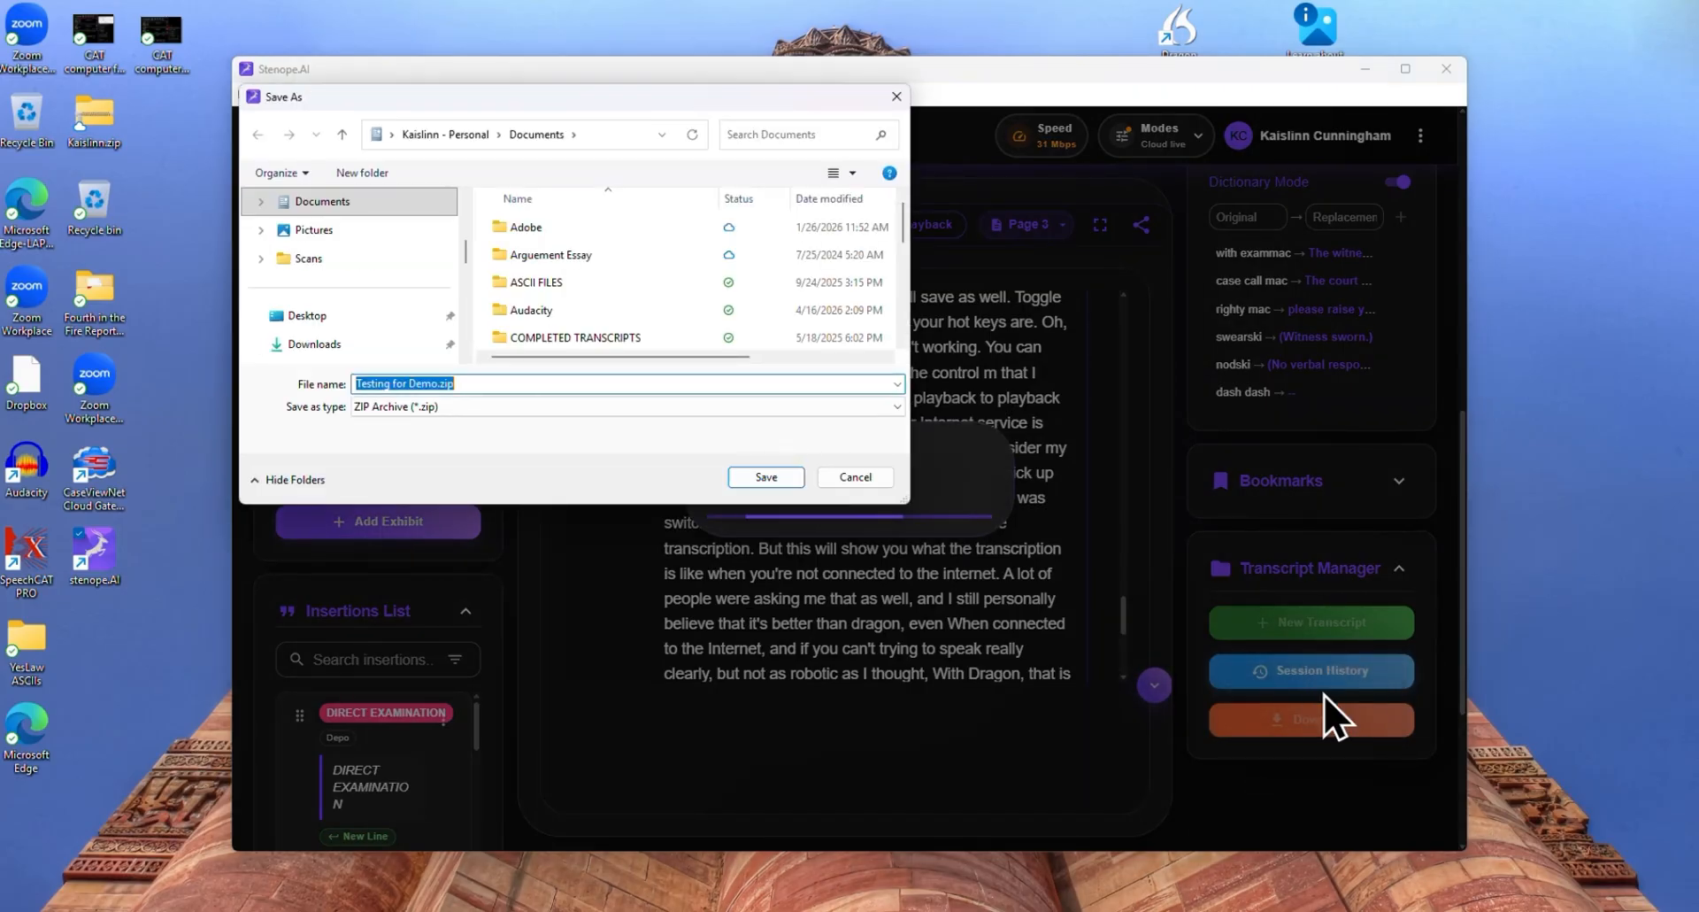
click(374, 345)
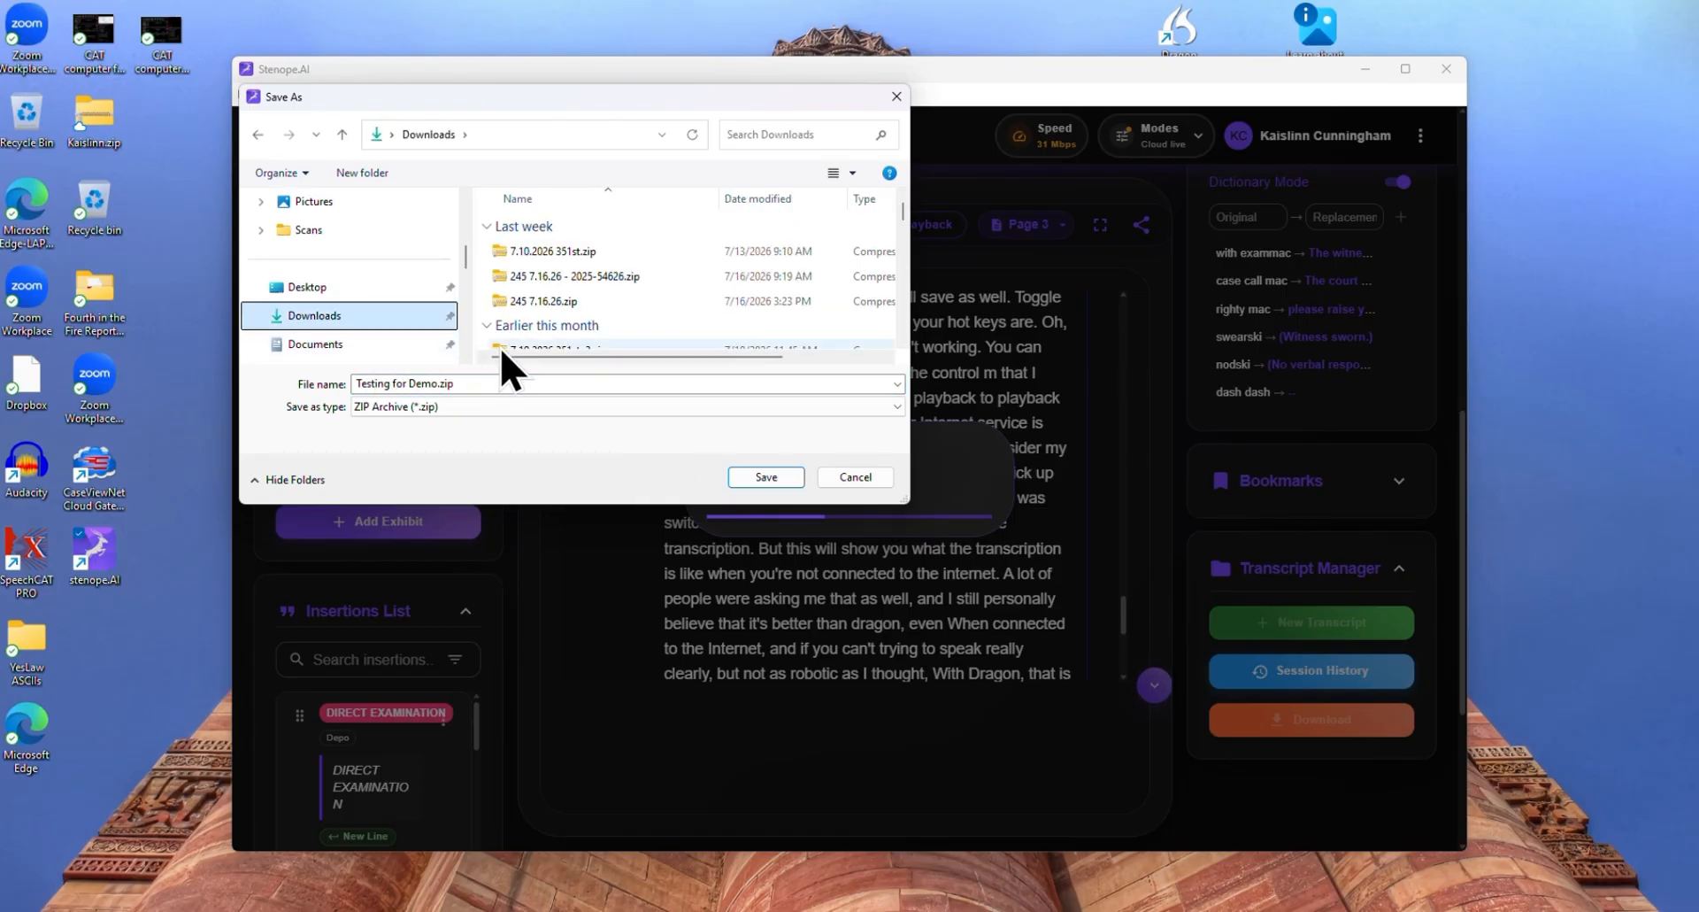
click(770, 483)
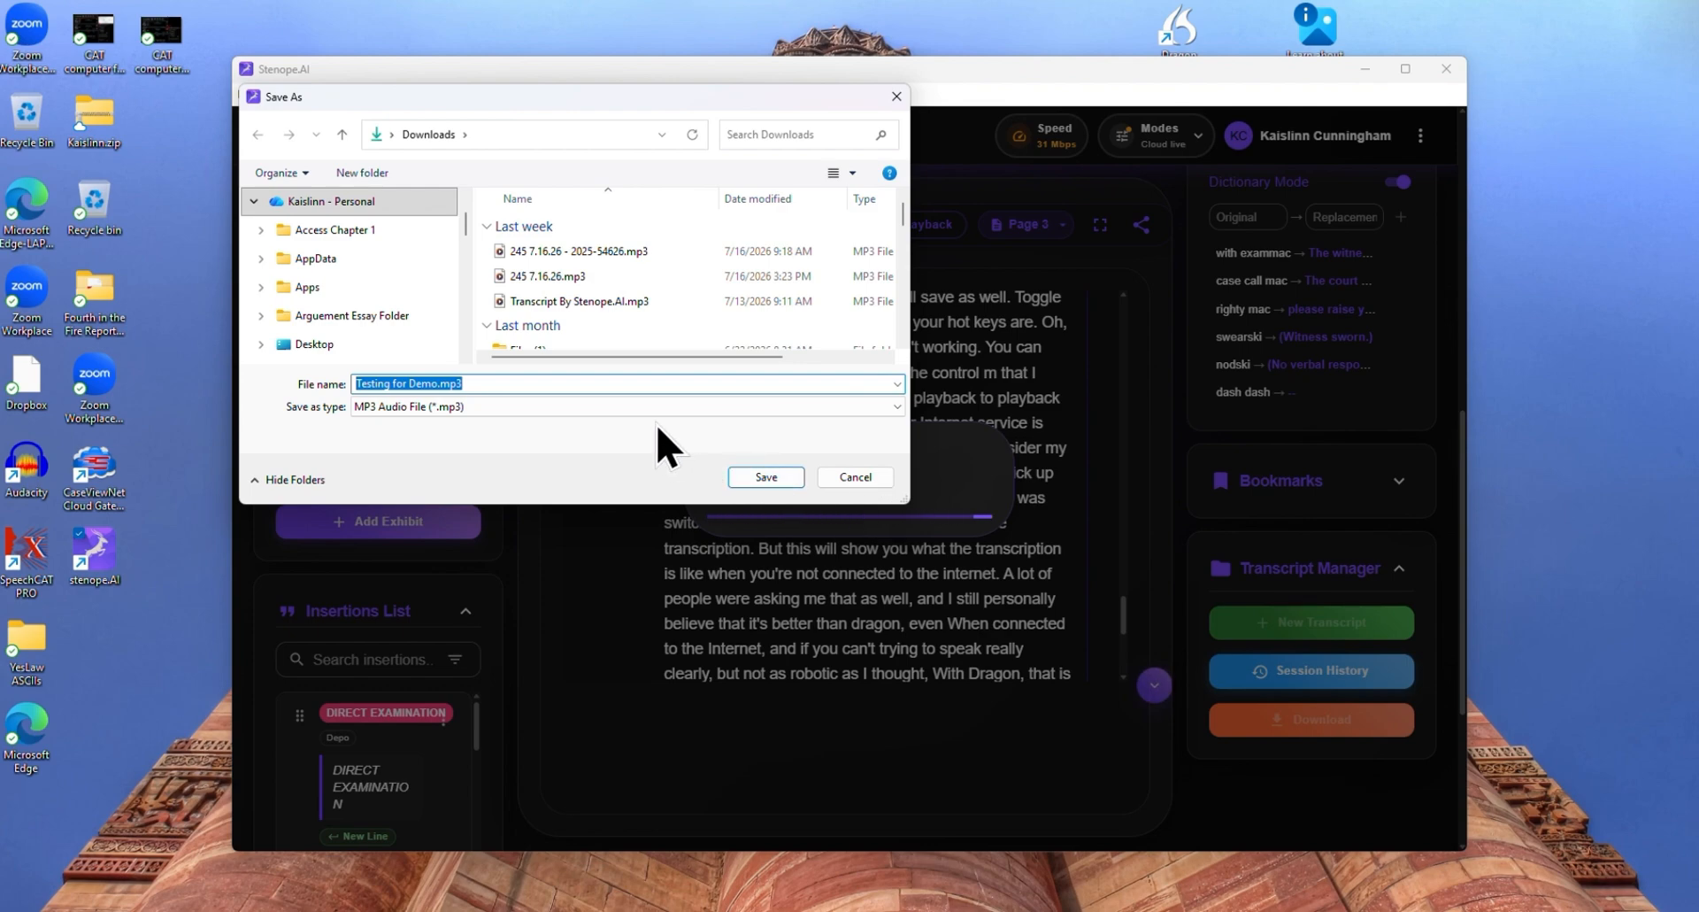
click(766, 477)
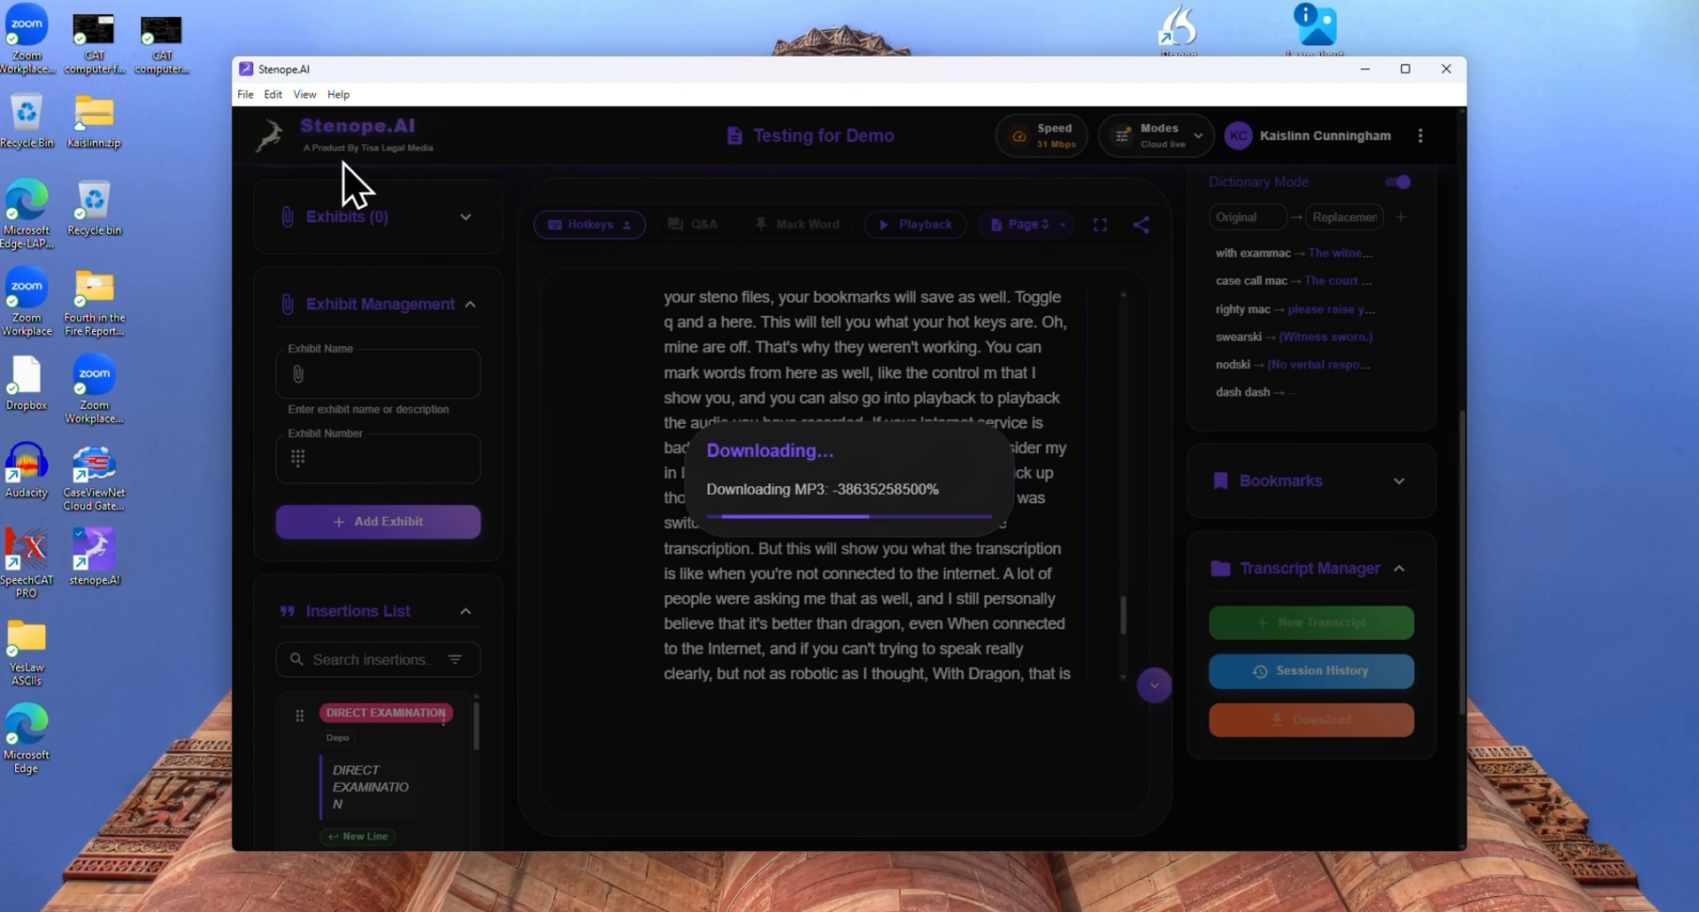
click(276, 97)
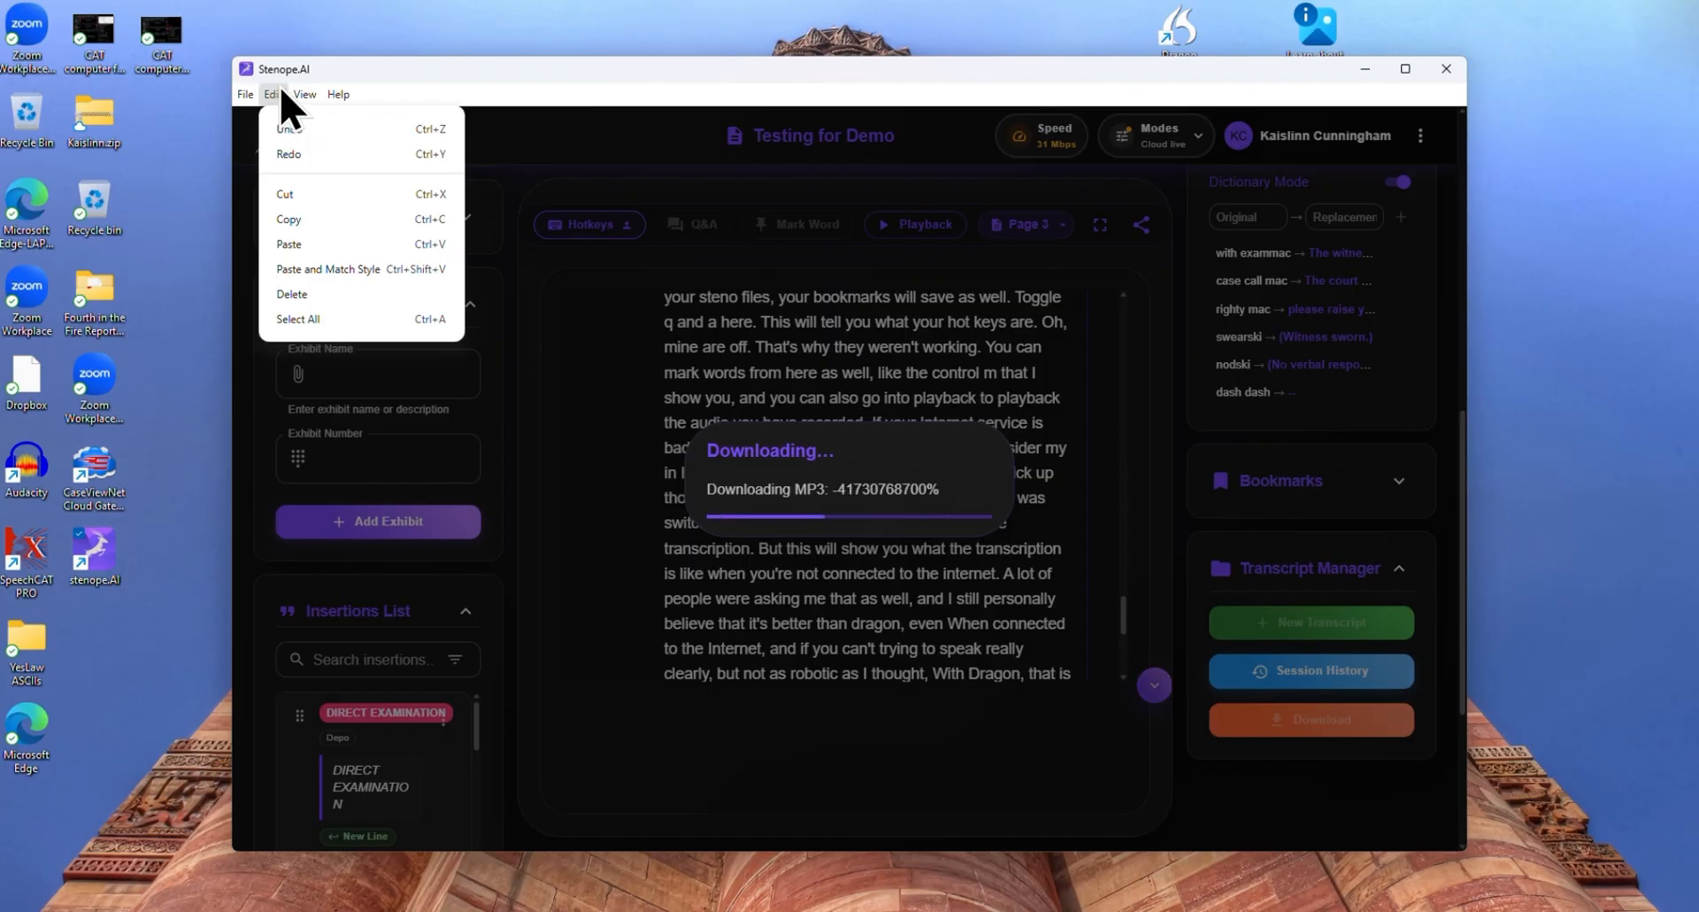
mouse_move(246, 100)
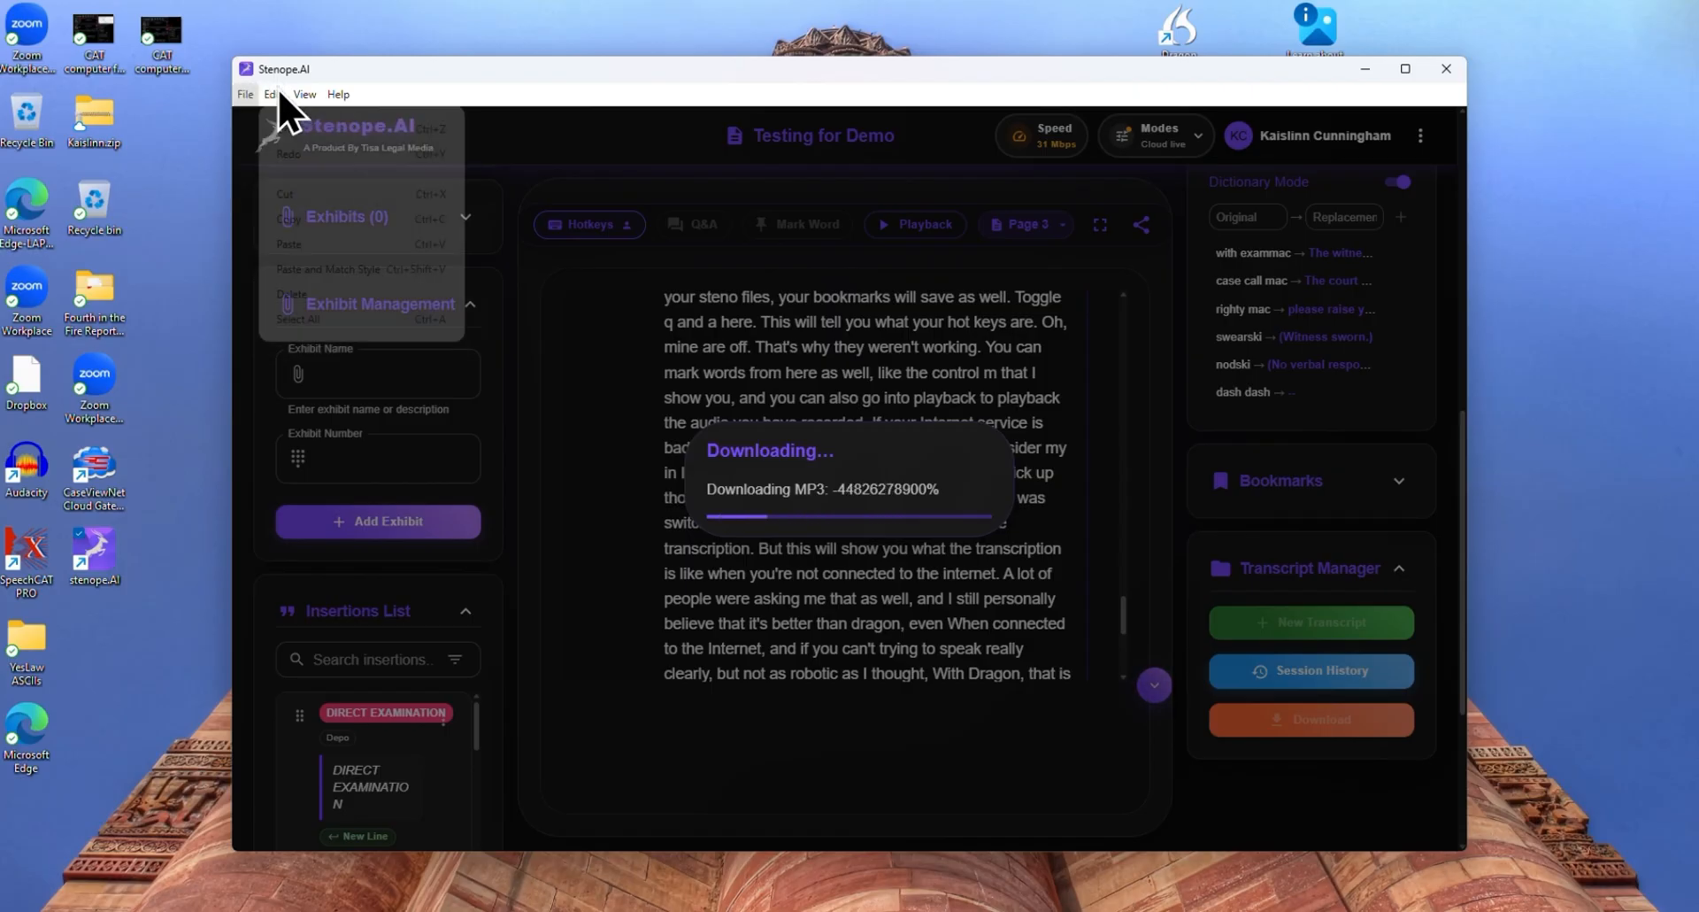
mouse_move(315, 104)
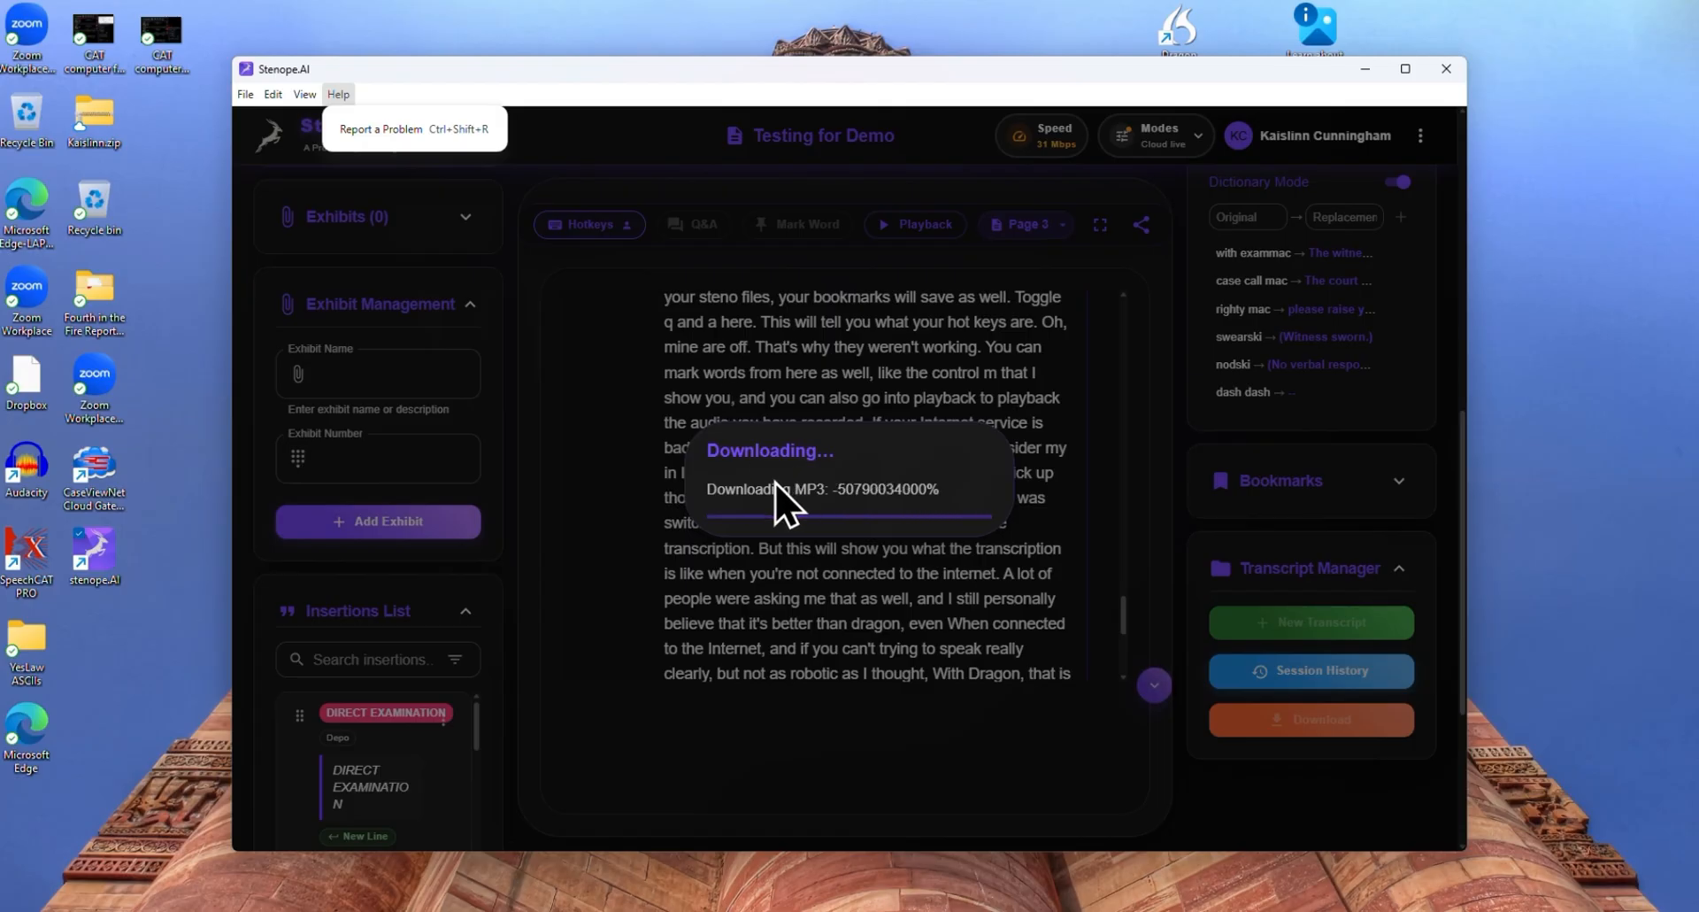
click(908, 466)
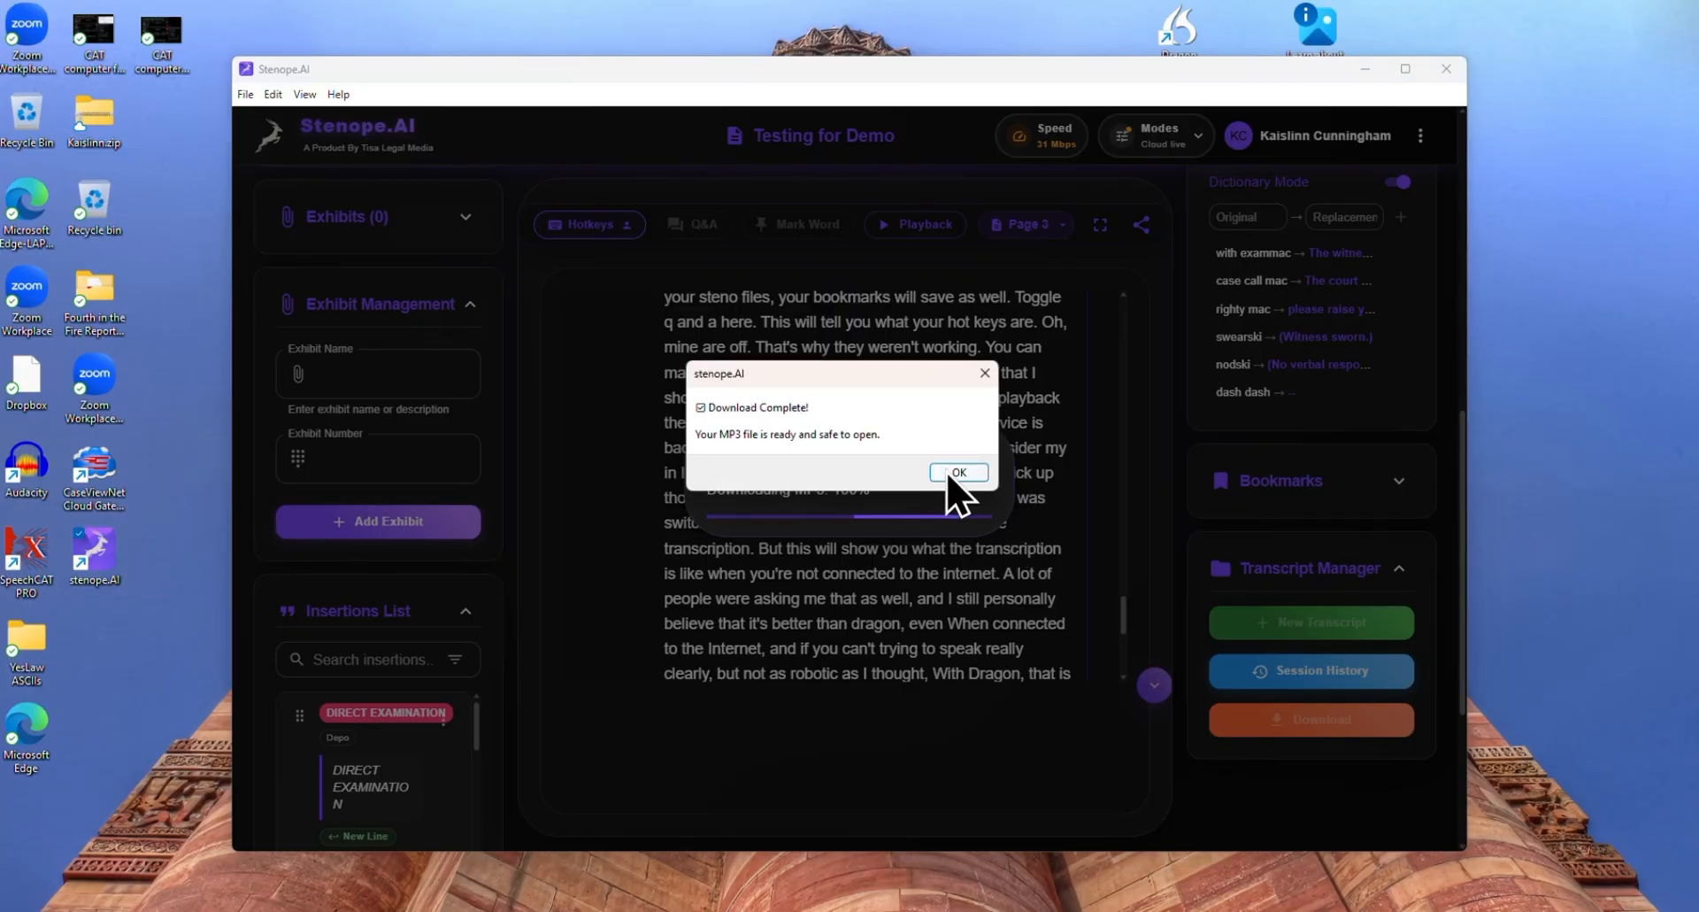
Dismiss the download notice and check the Downloads folder in File Explorer for the saved transcript files
click(954, 473)
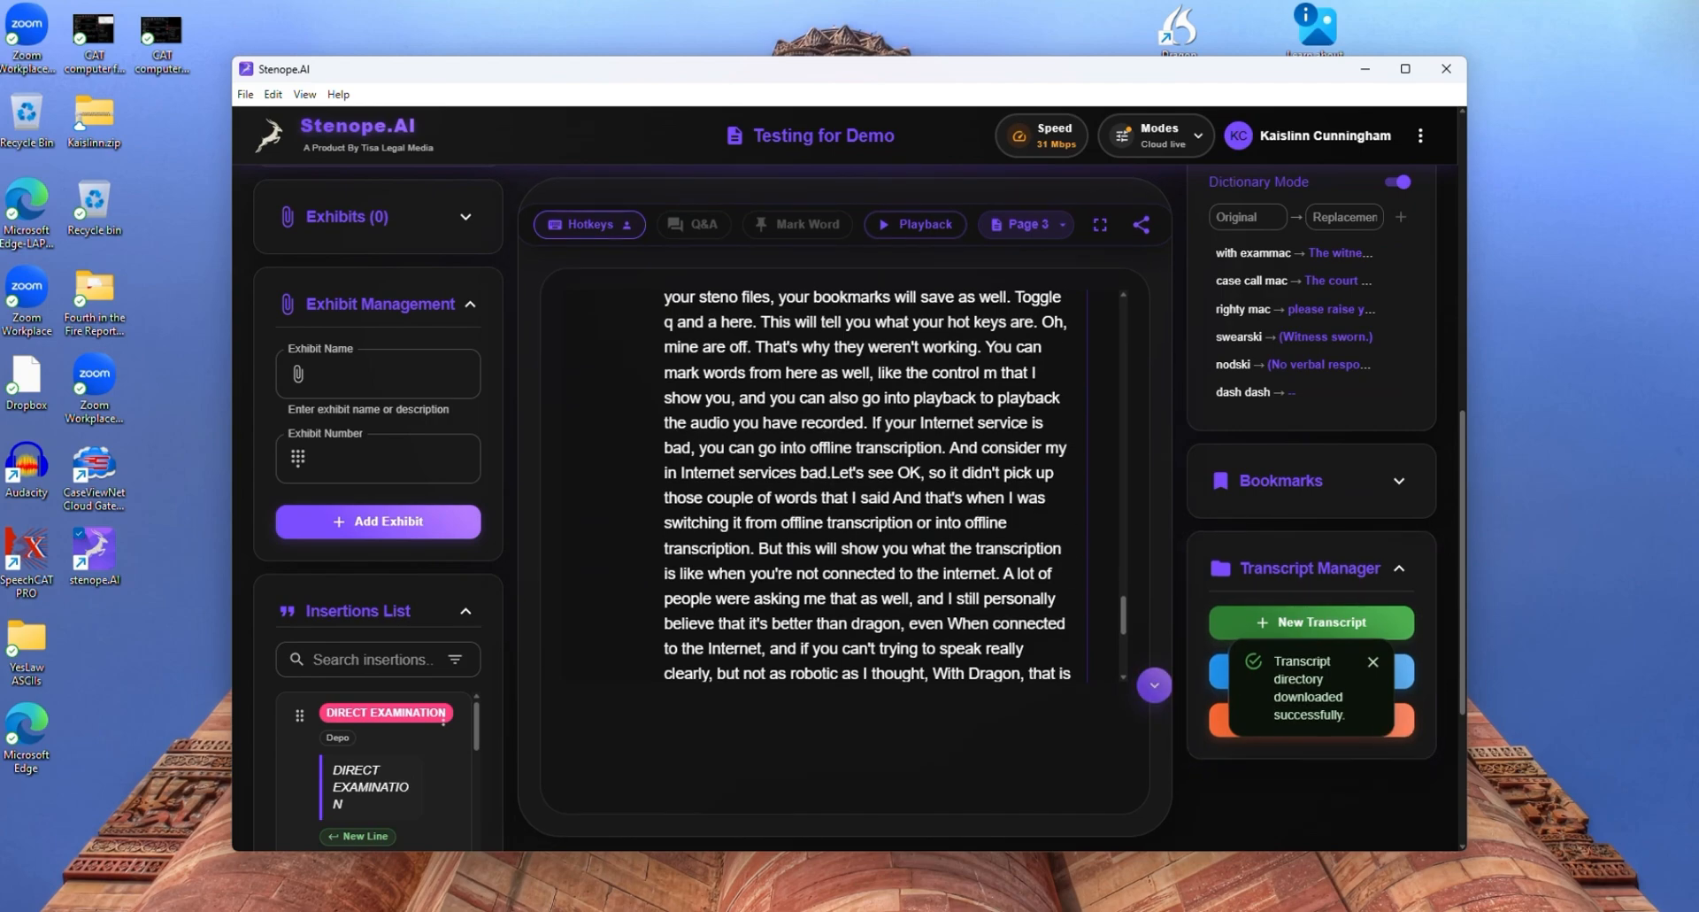
click(769, 910)
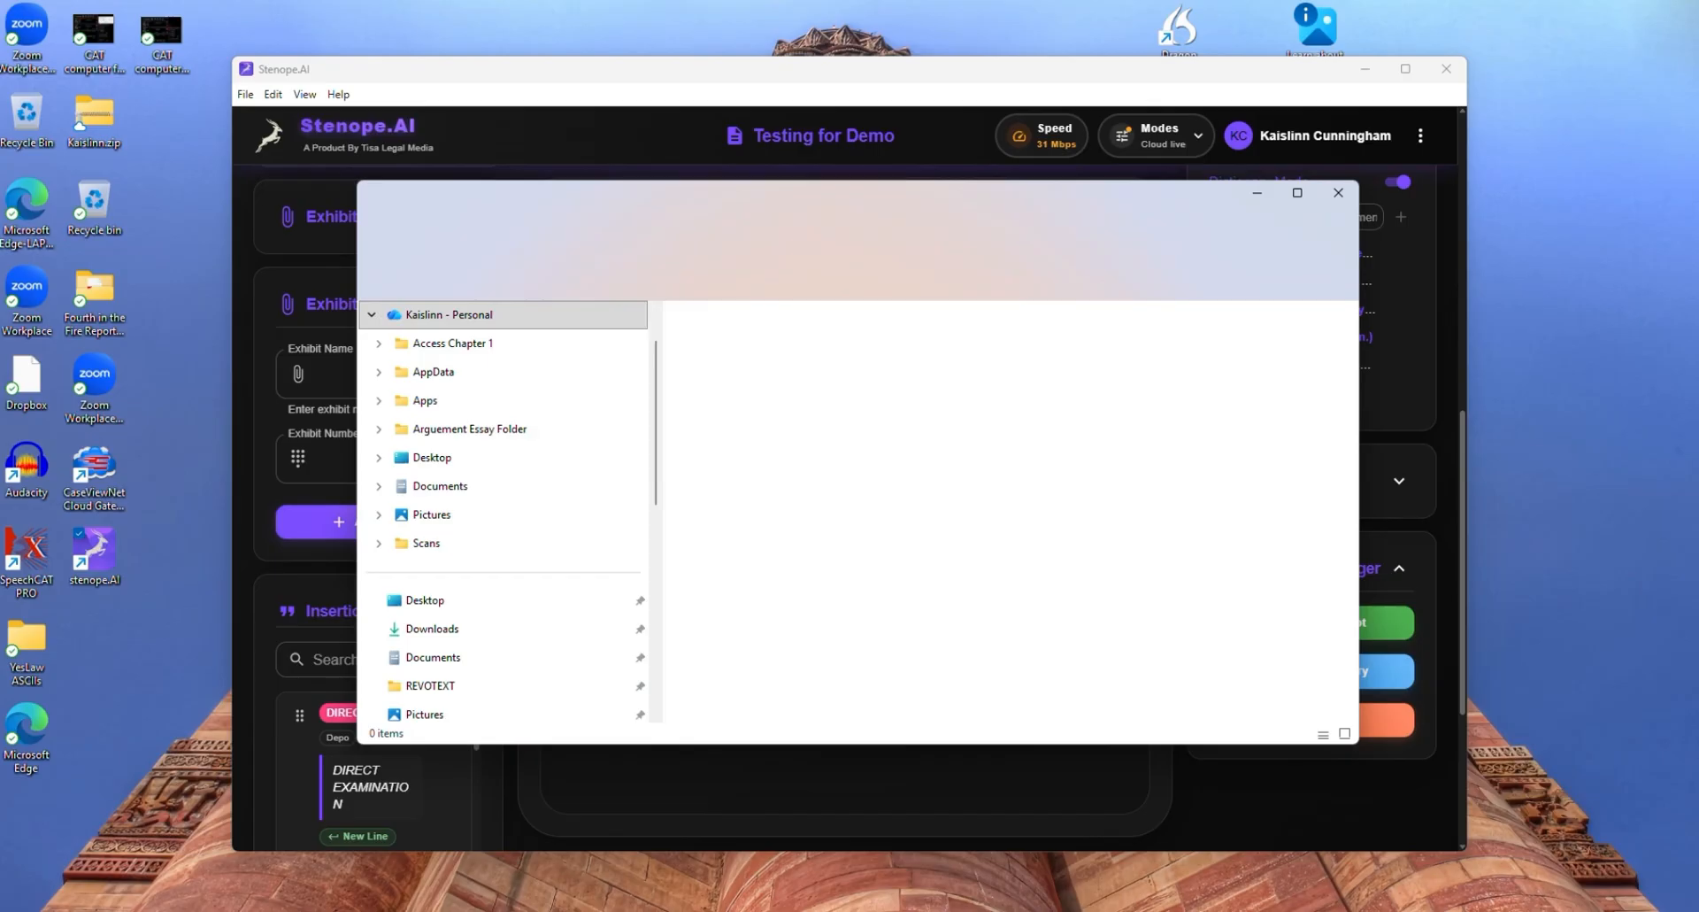
click(451, 629)
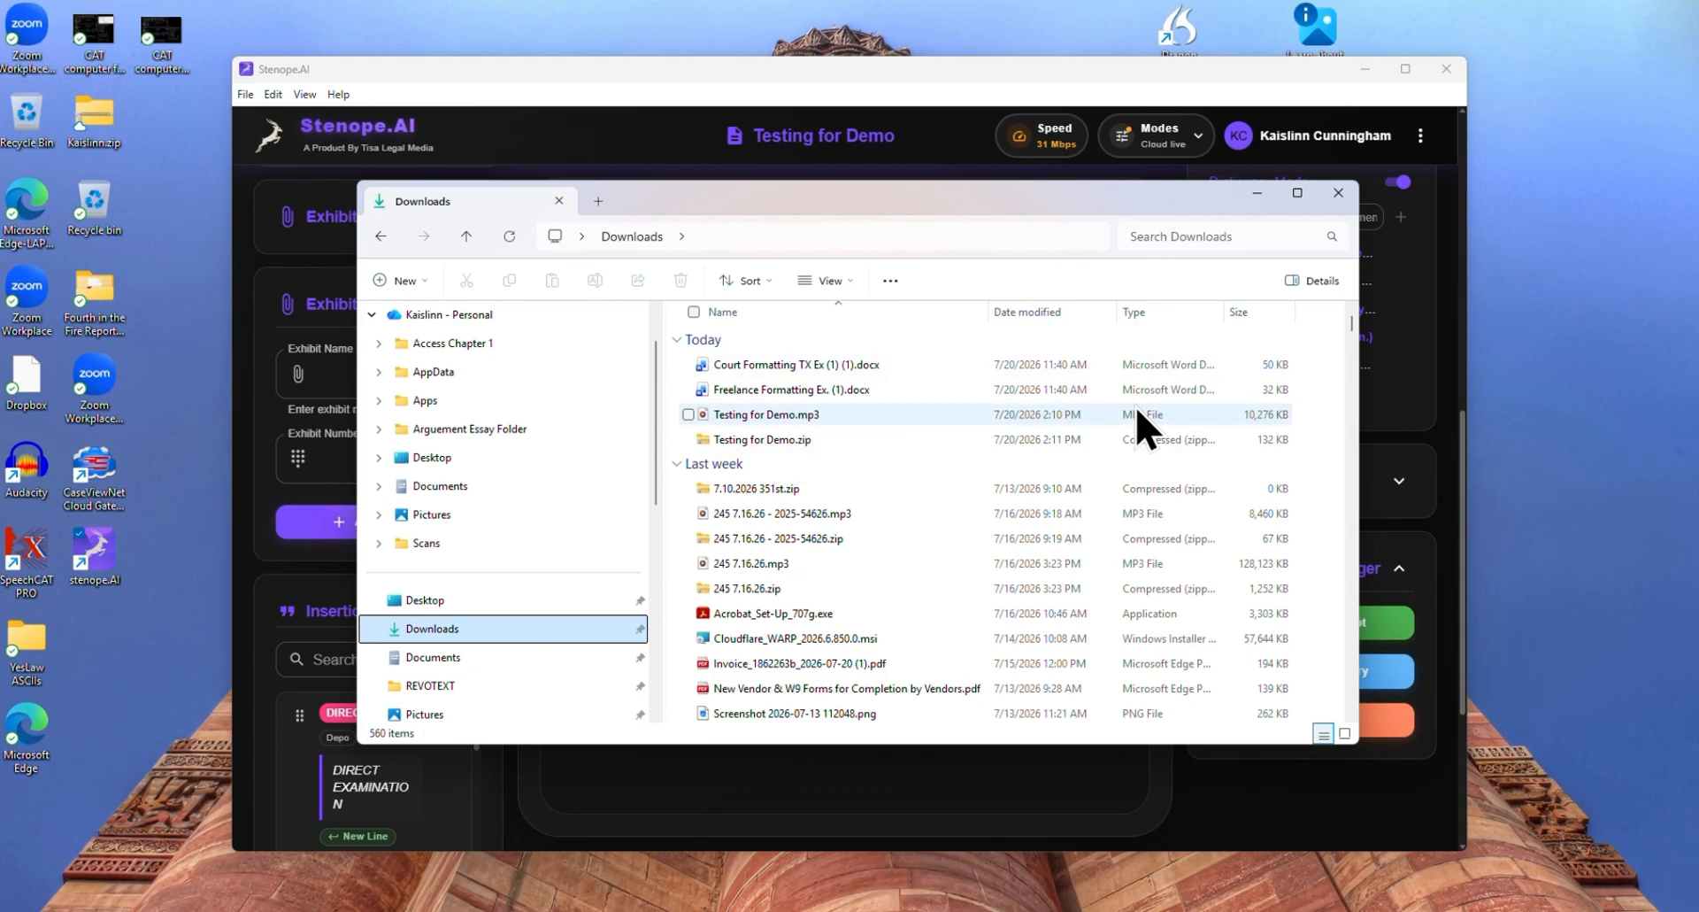
click(1257, 192)
Run Stenope Intelligence on the complete session recording with the AI Improvement processing option
scroll(812, 443, up, 3)
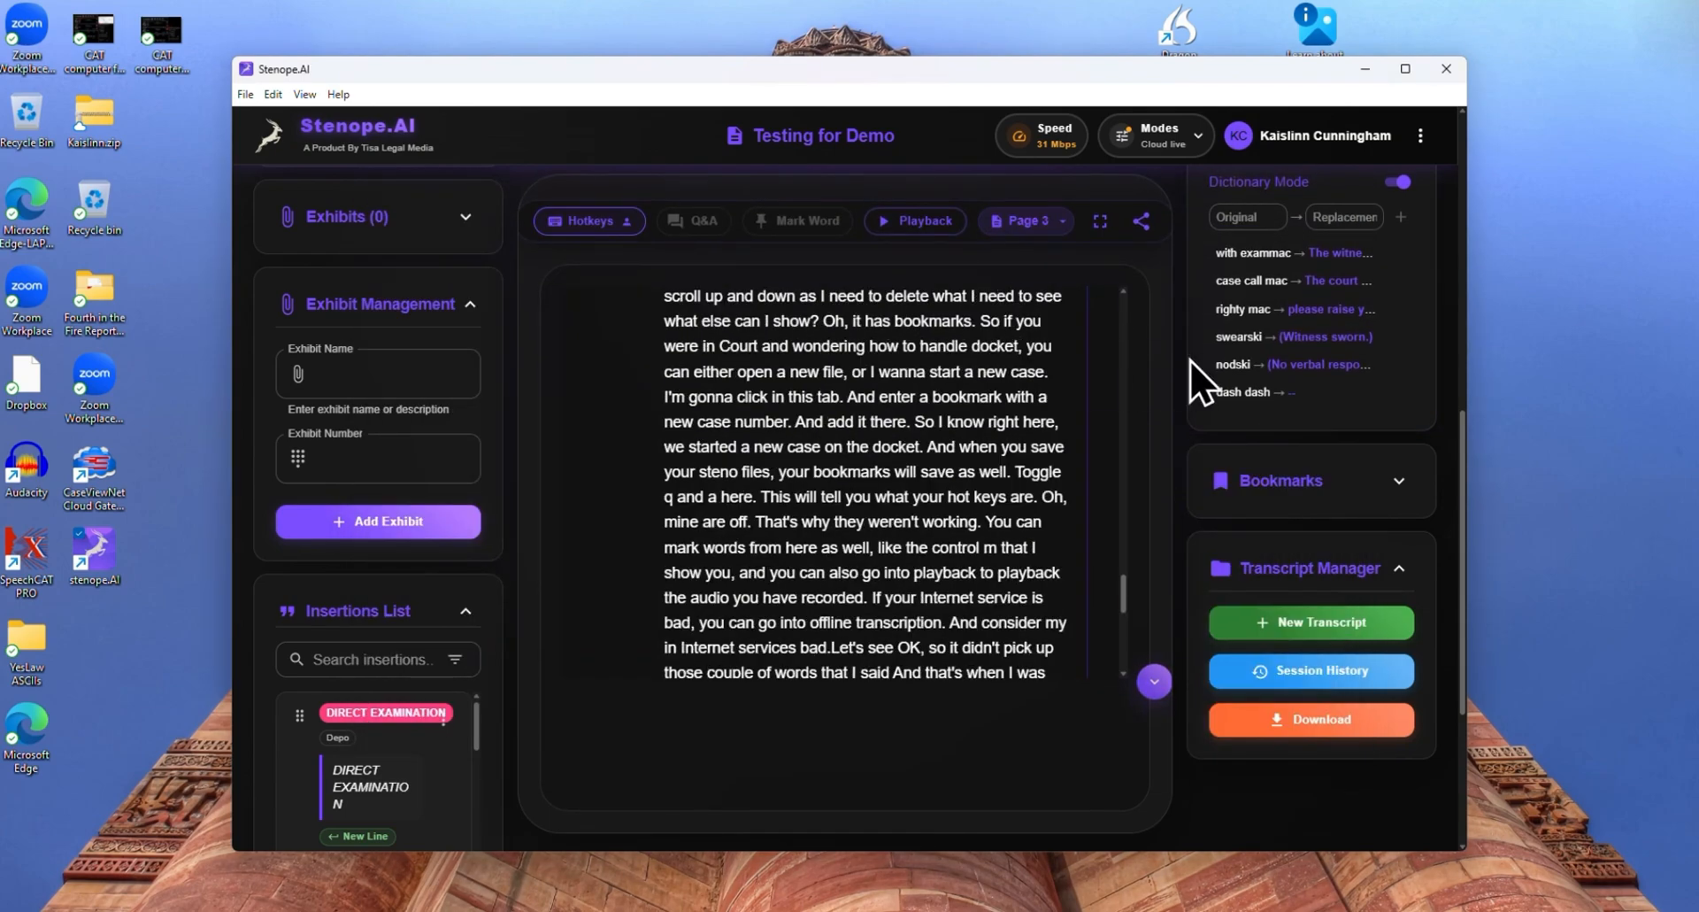
scroll(1156, 398, up, 7)
scroll(1177, 380, up, 2)
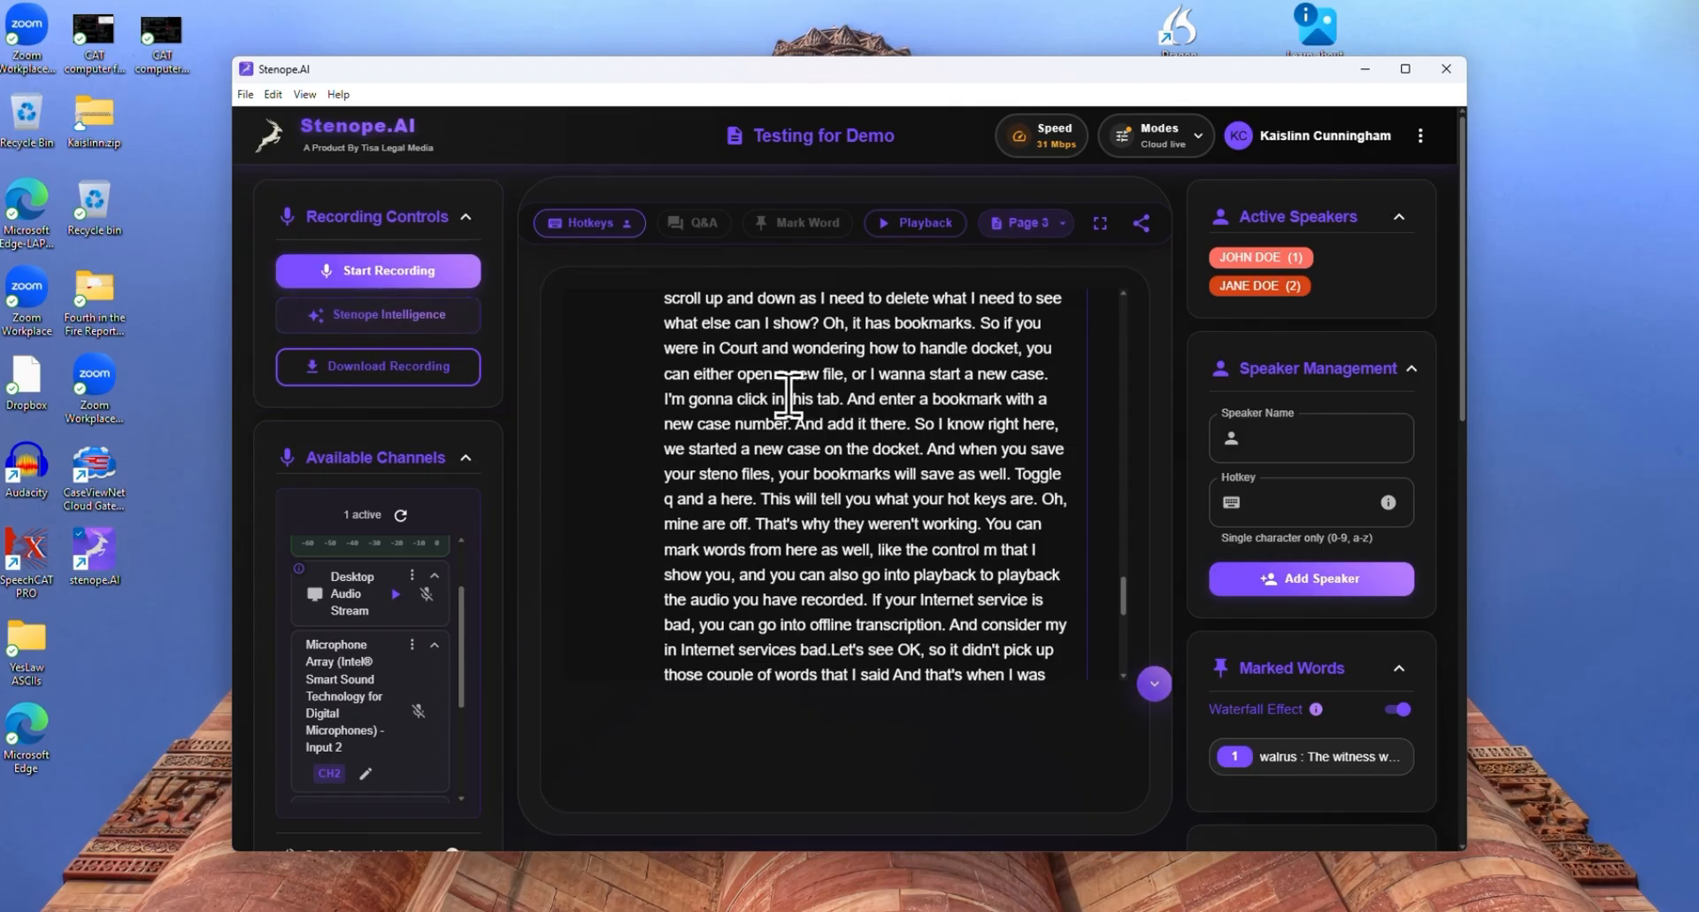
click(444, 322)
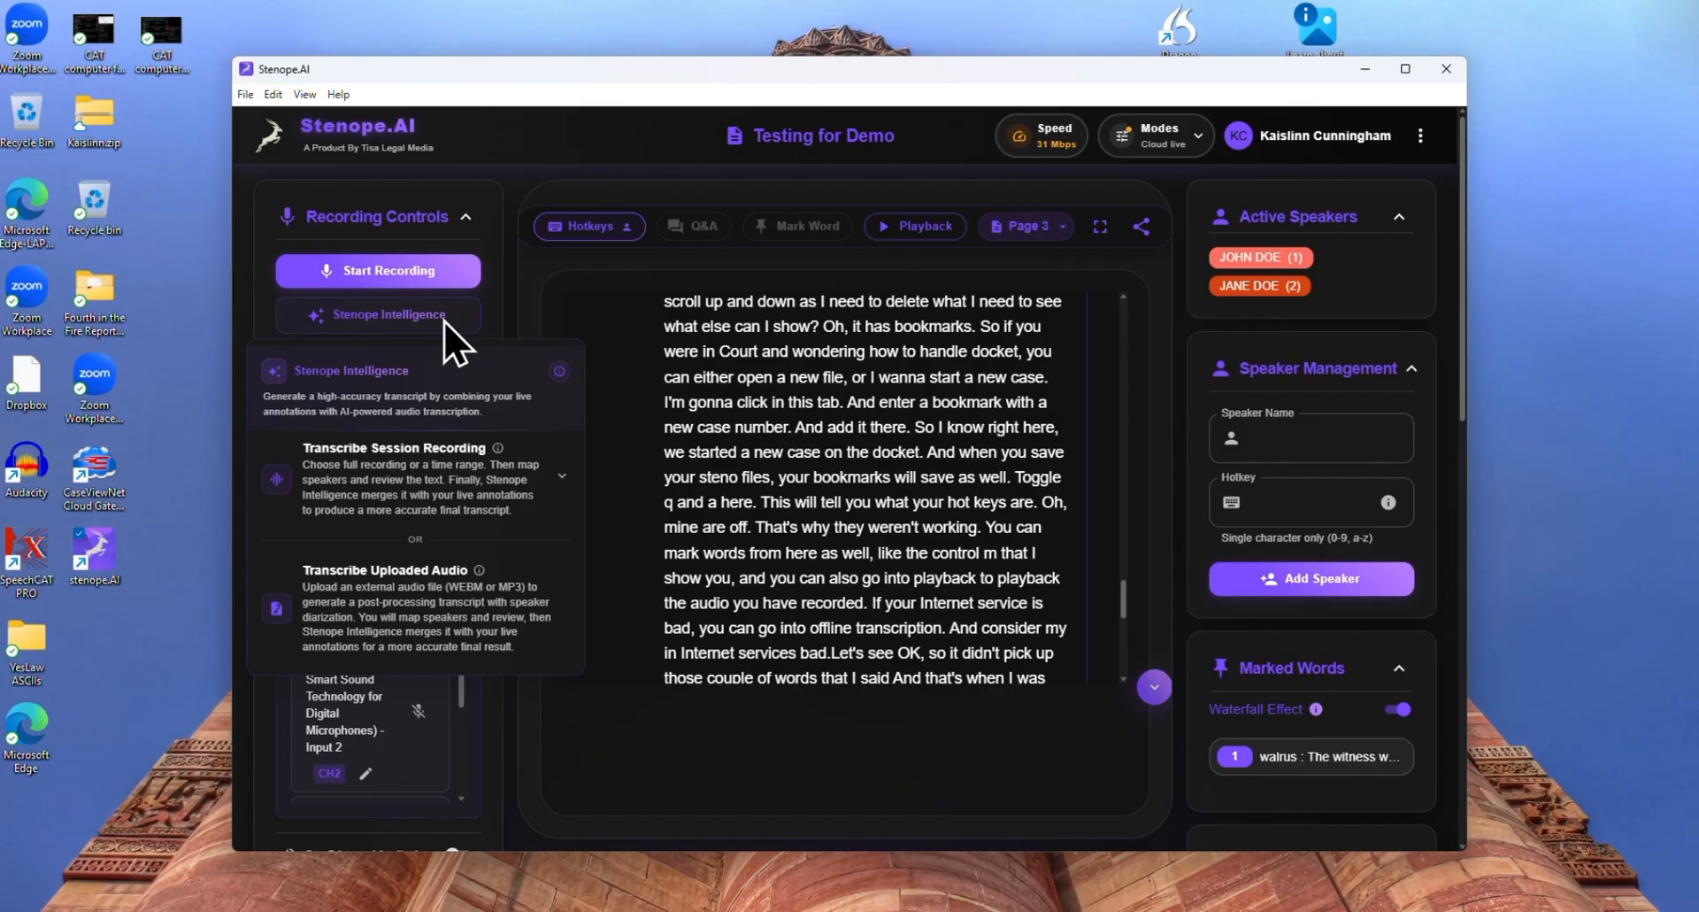
click(372, 460)
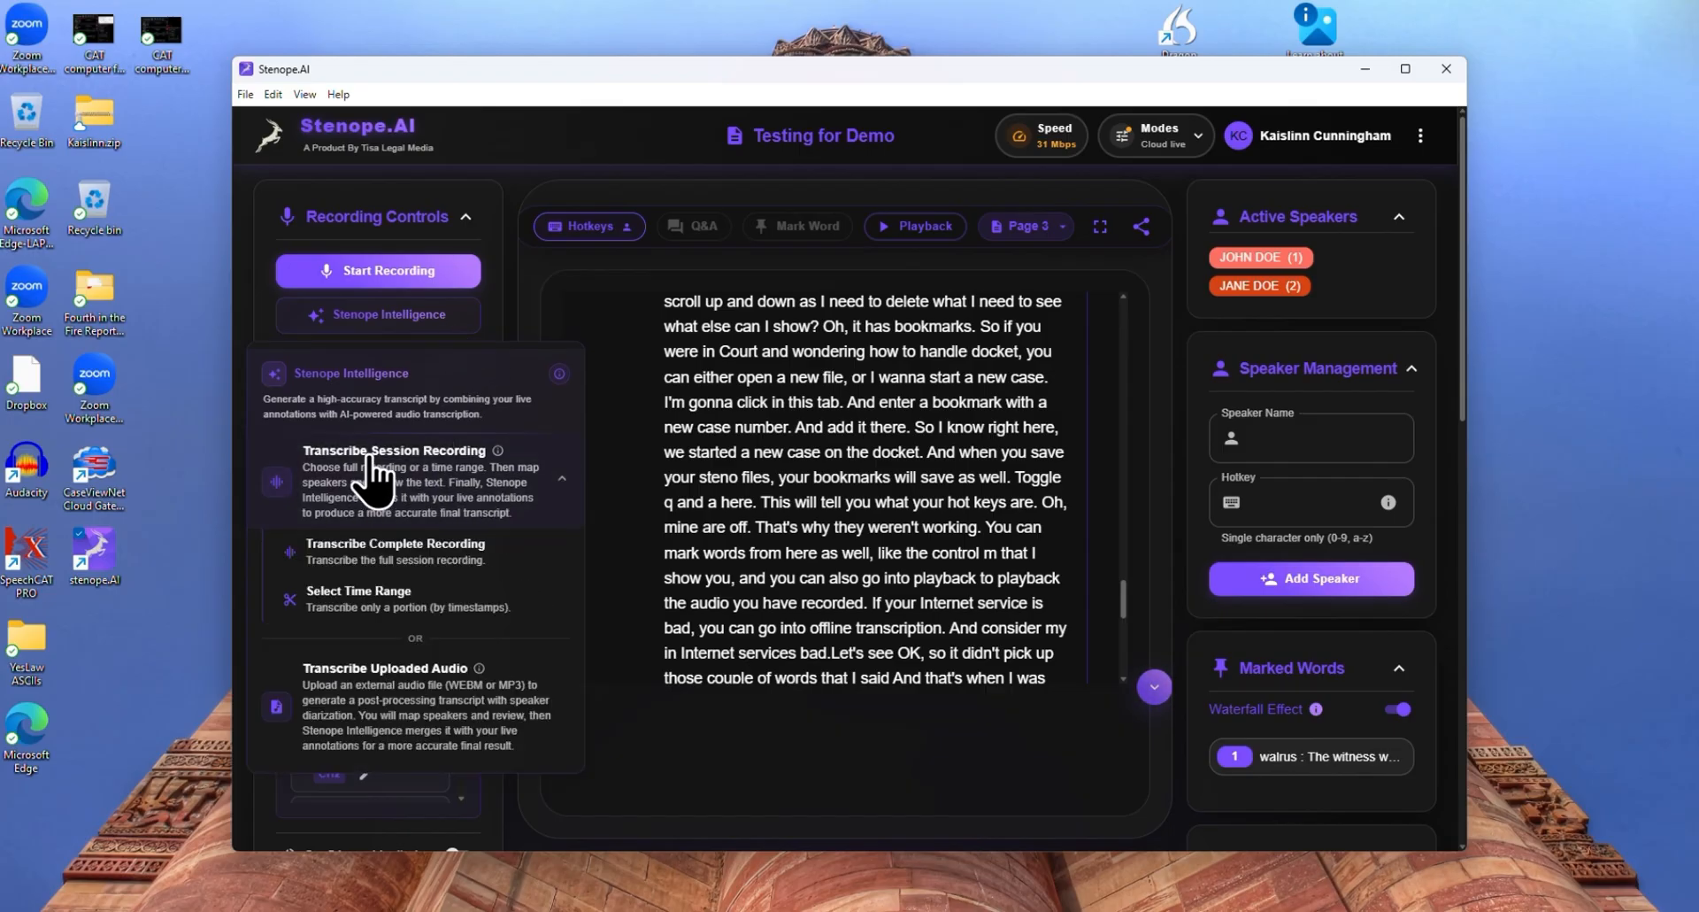
click(413, 549)
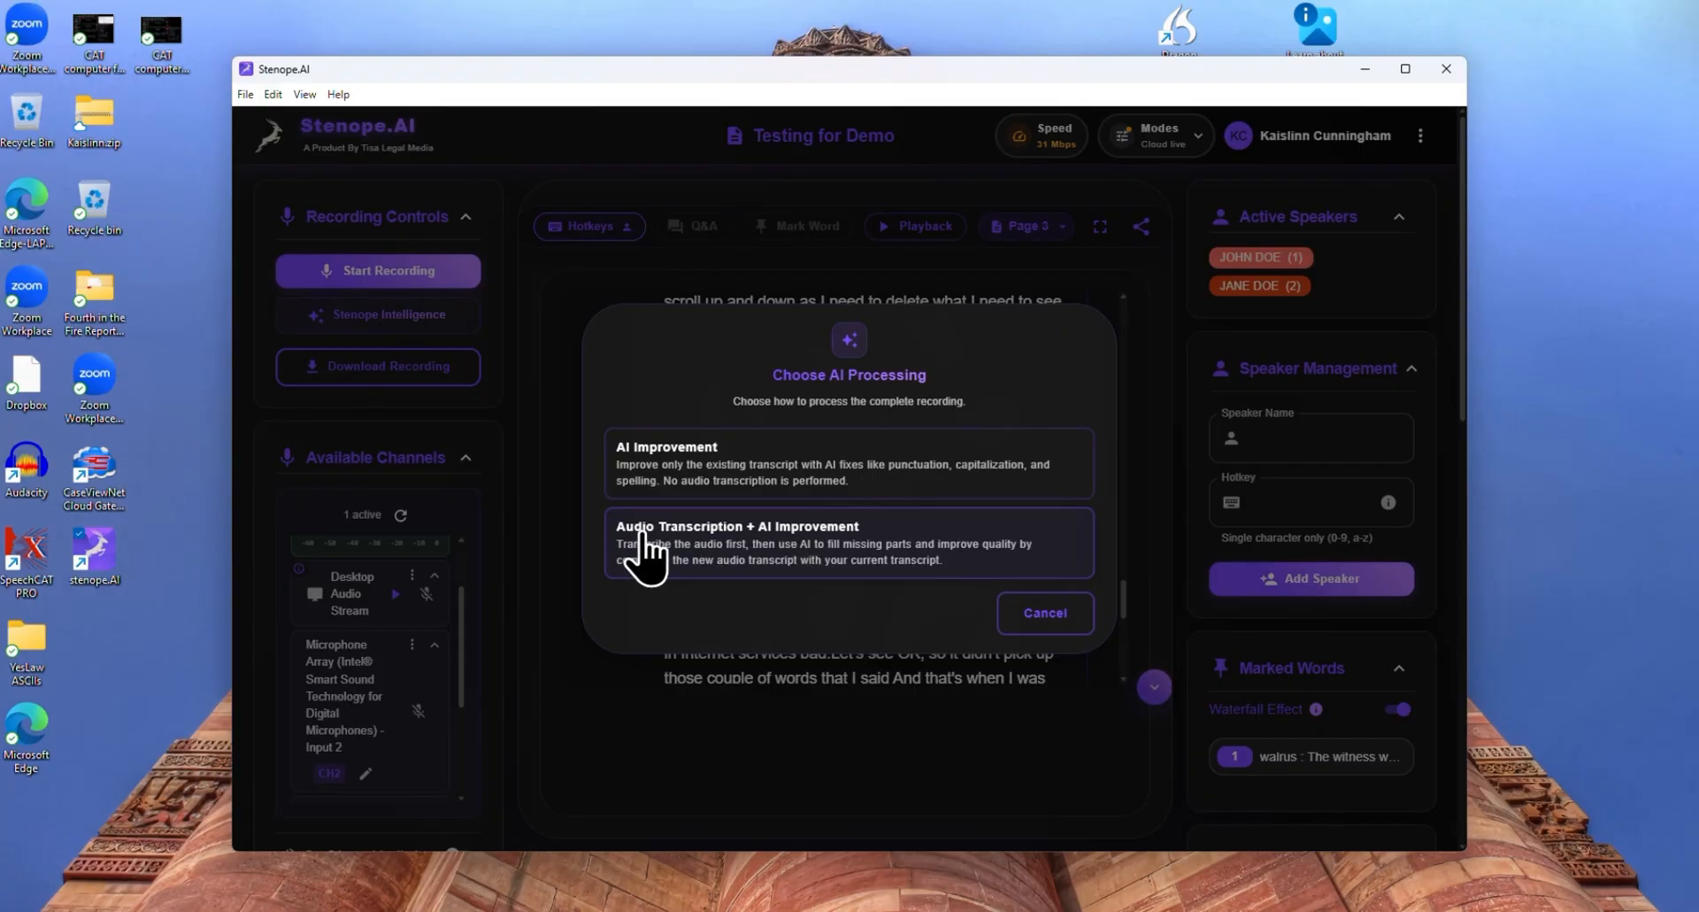
click(766, 457)
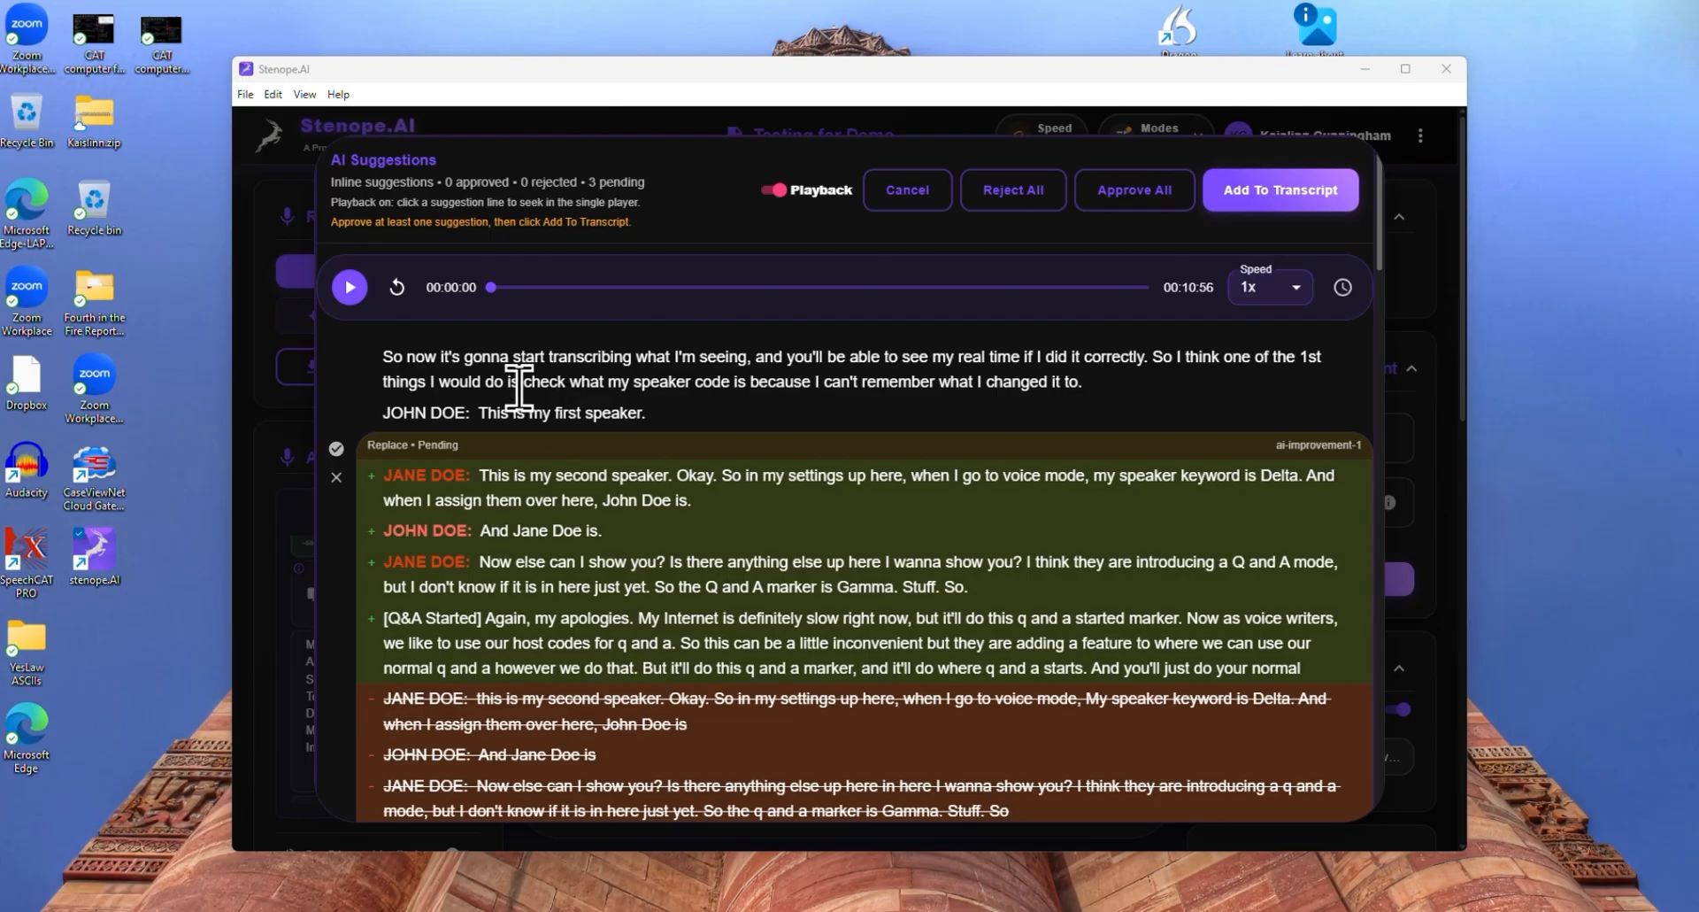
Review the suggested replacements against the struck-out original text throughout the AI Suggestions
scroll(535, 414, down, 1)
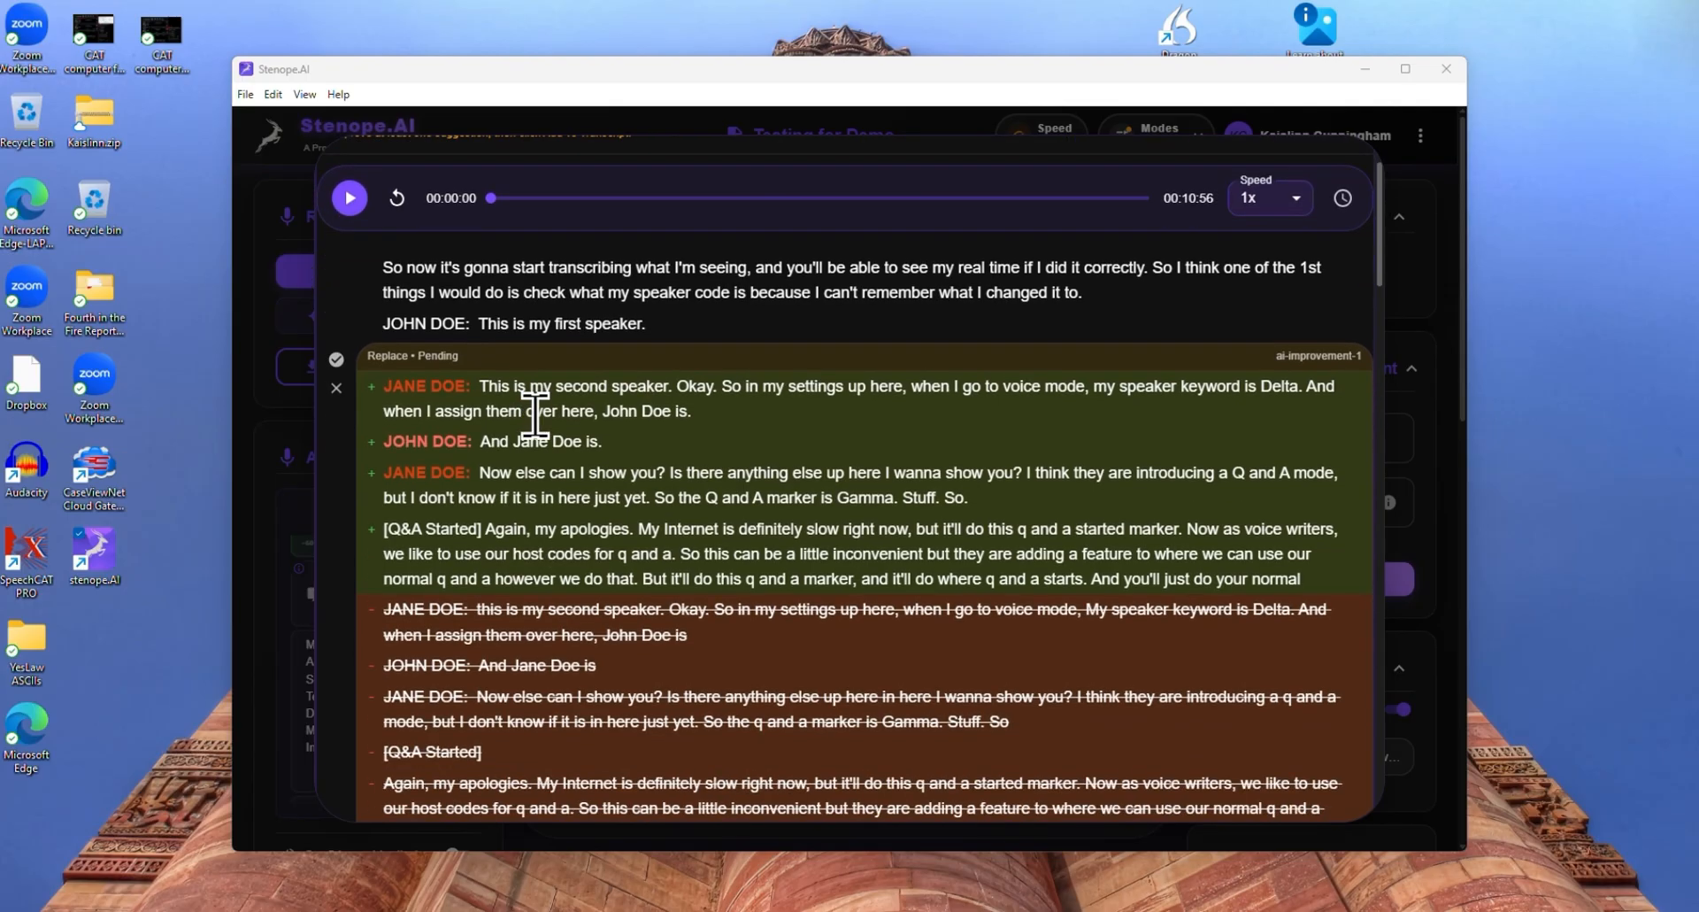
scroll(535, 415, down, 1)
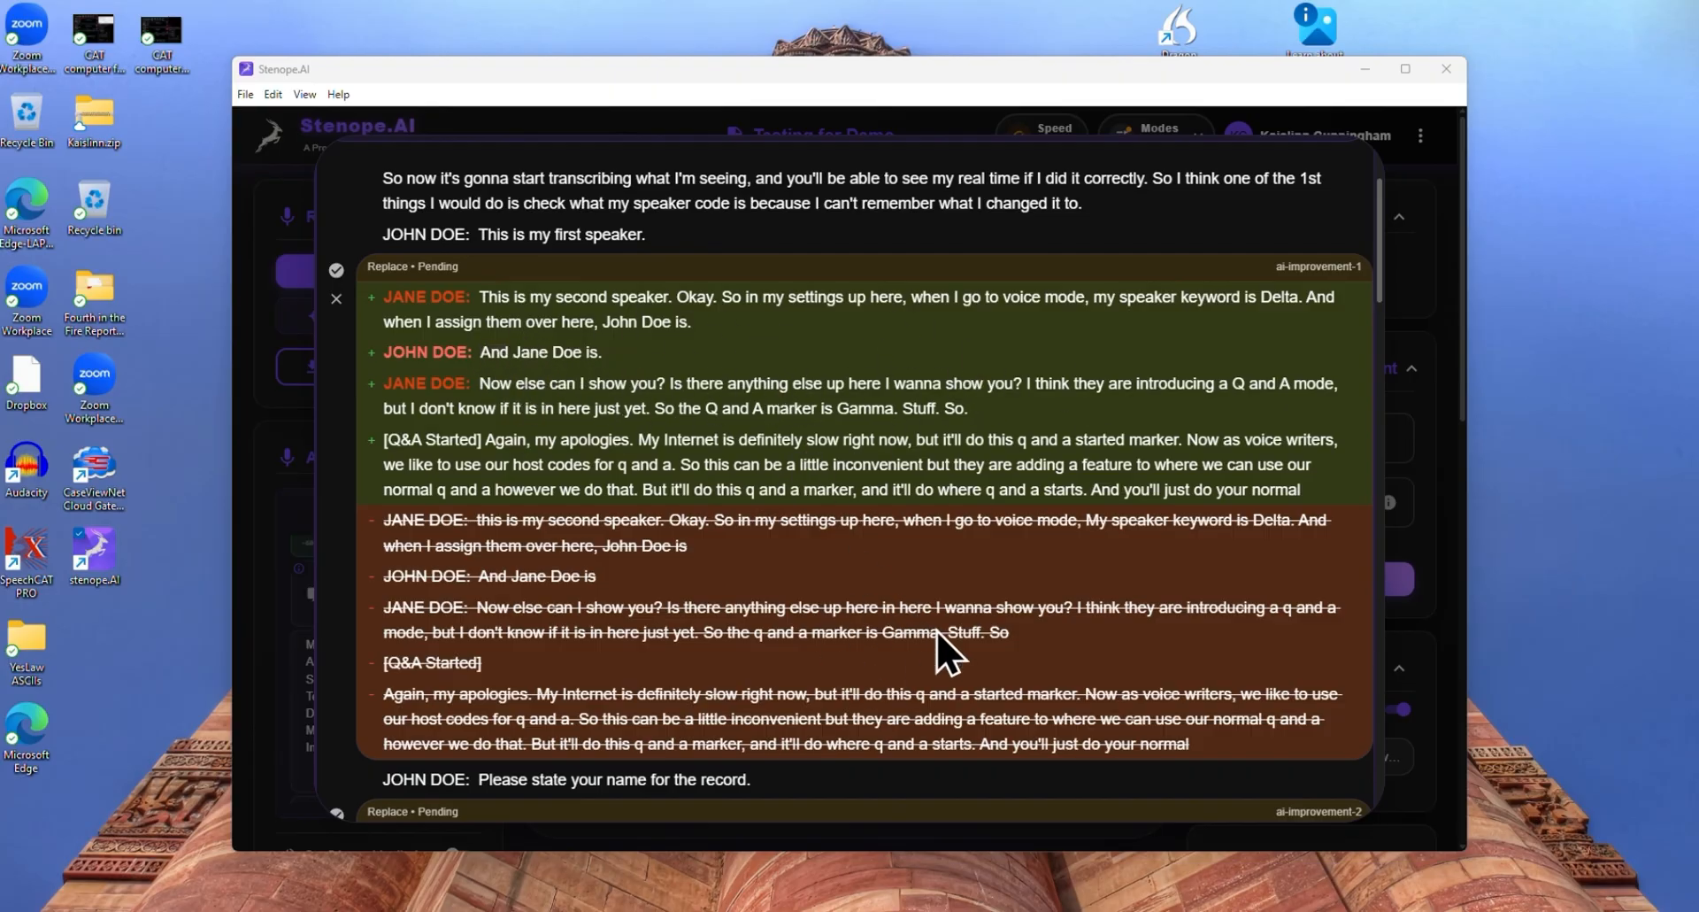
scroll(901, 546, down, 1)
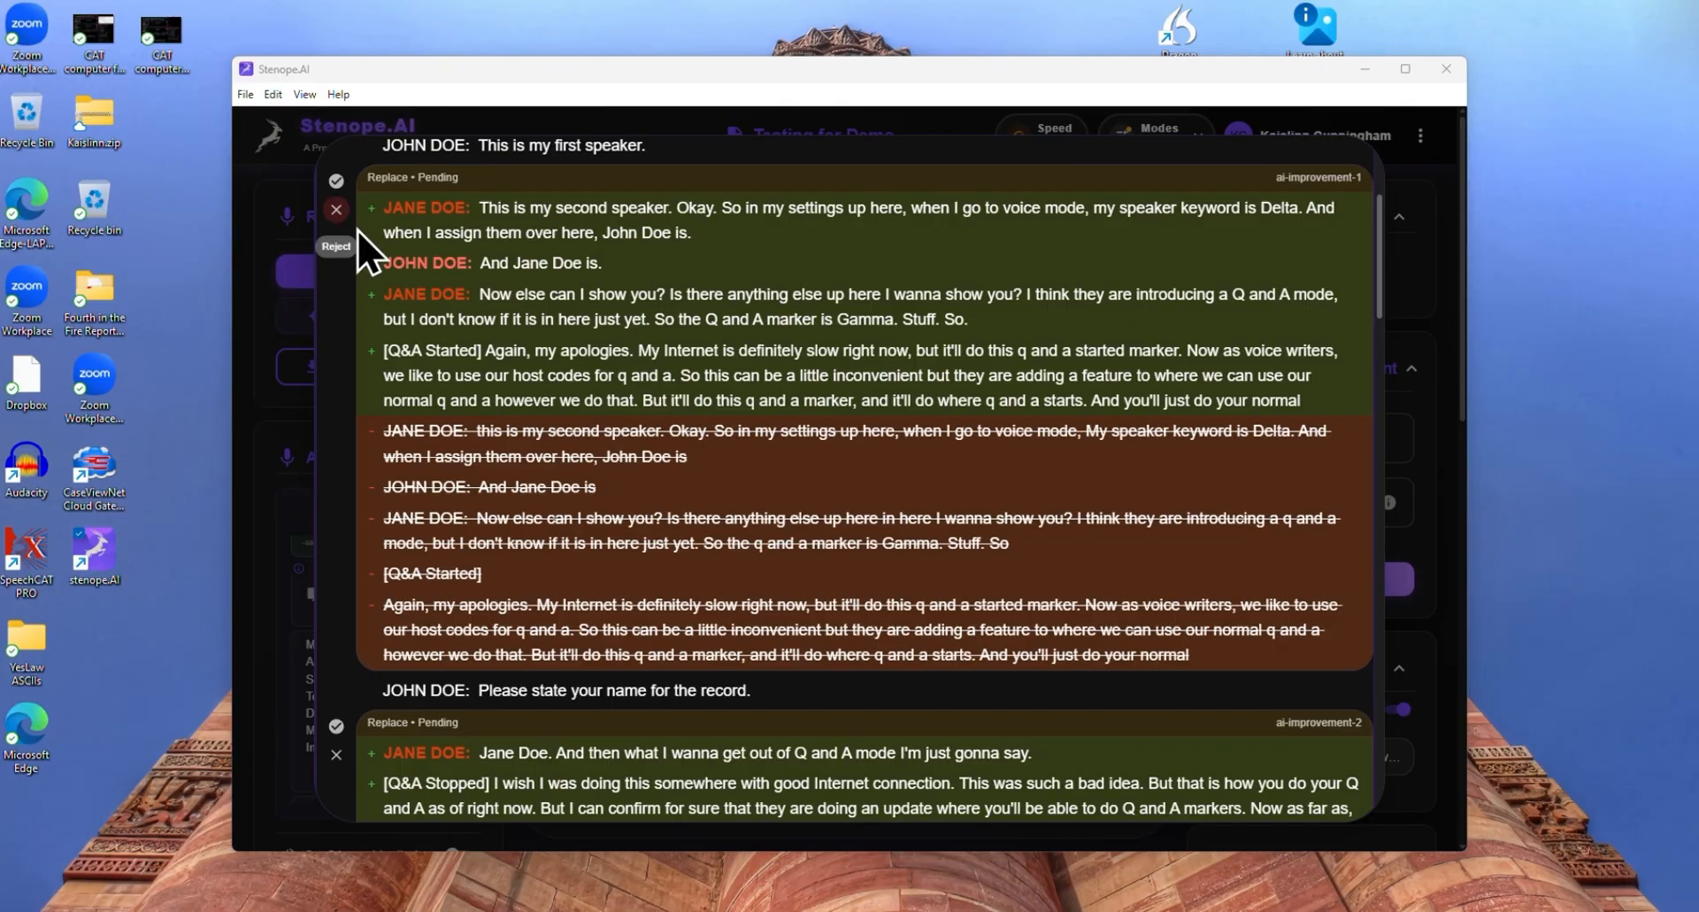
scroll(496, 385, down, 2)
scroll(493, 366, down, 2)
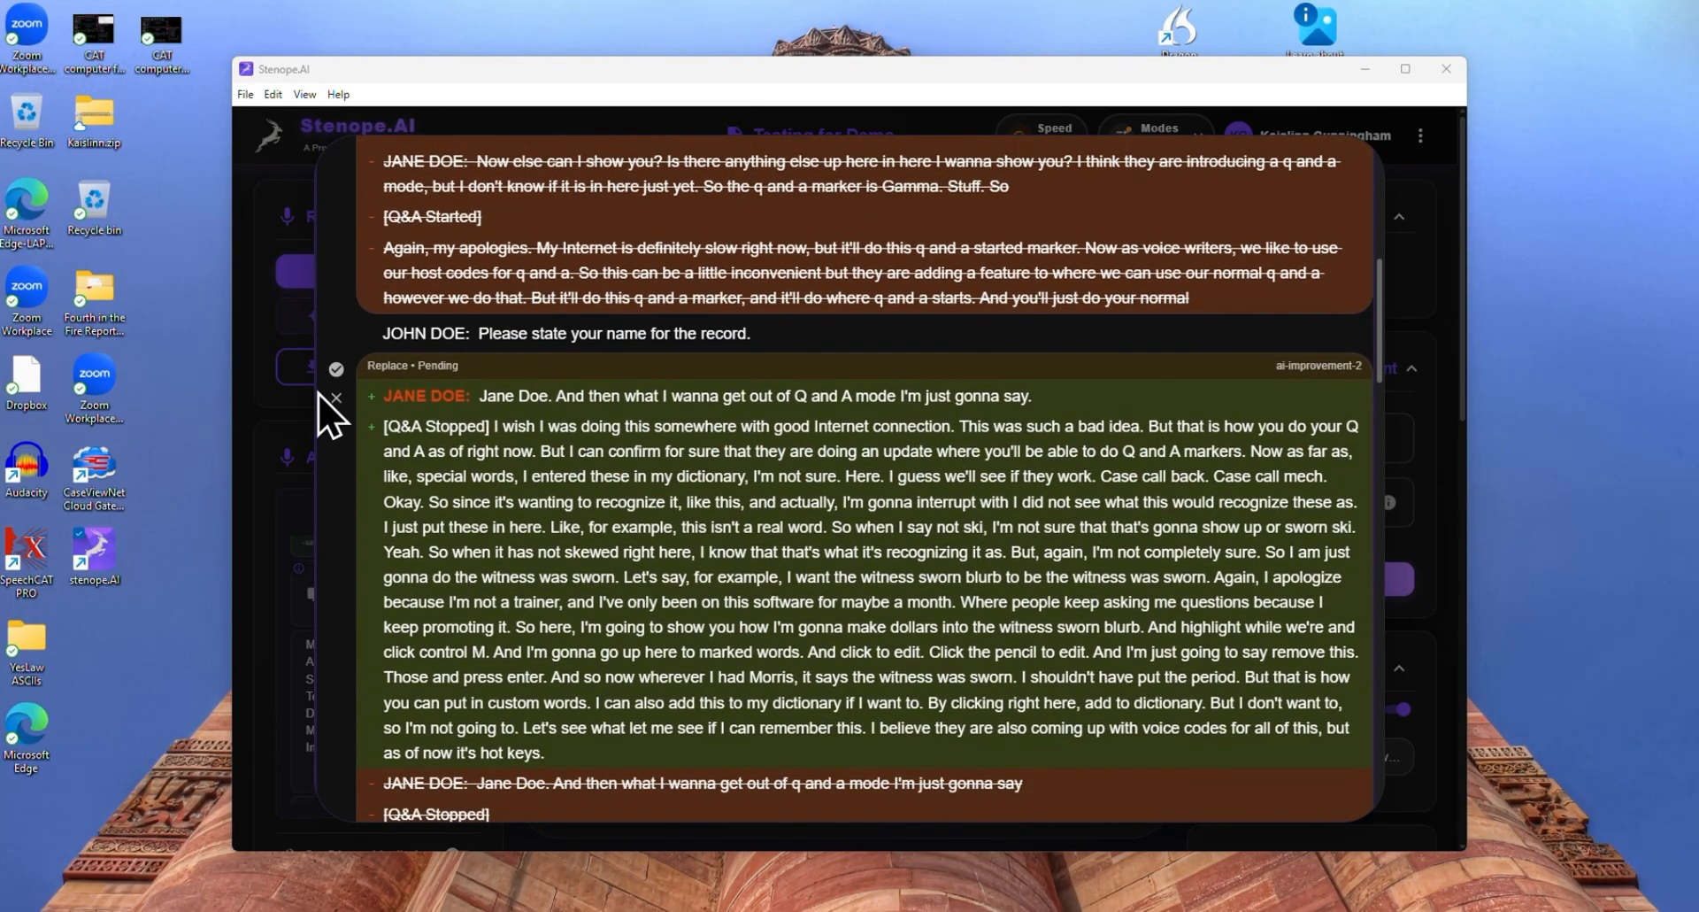
scroll(680, 391, up, 1)
scroll(680, 391, up, 5)
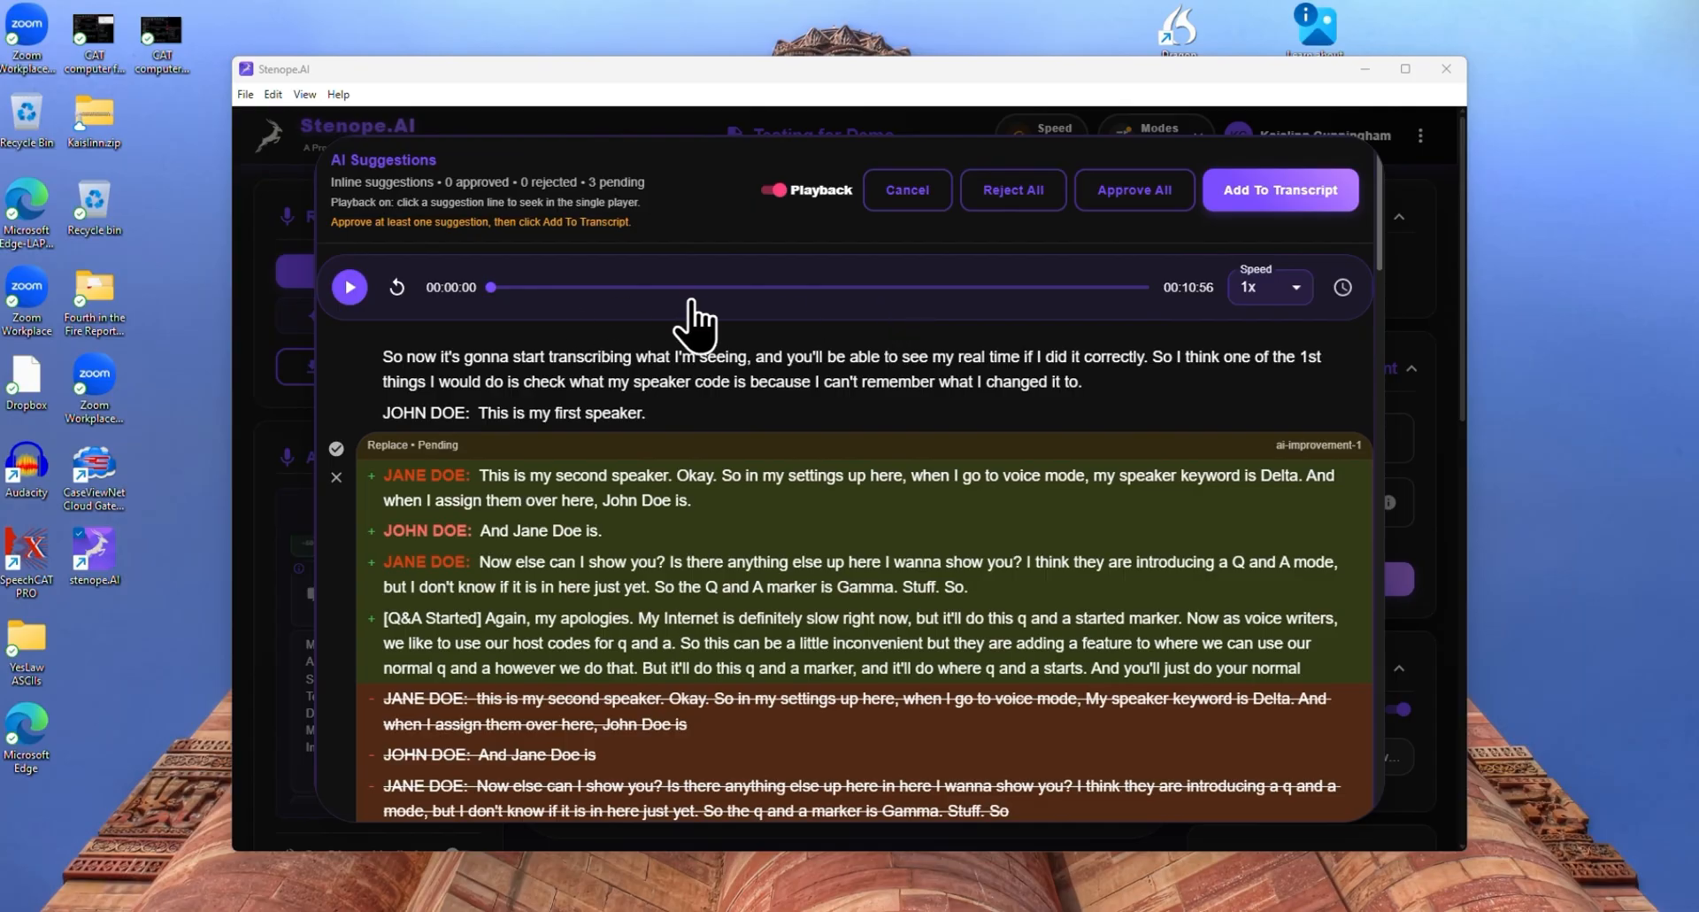
scroll(1190, 451, down, 20)
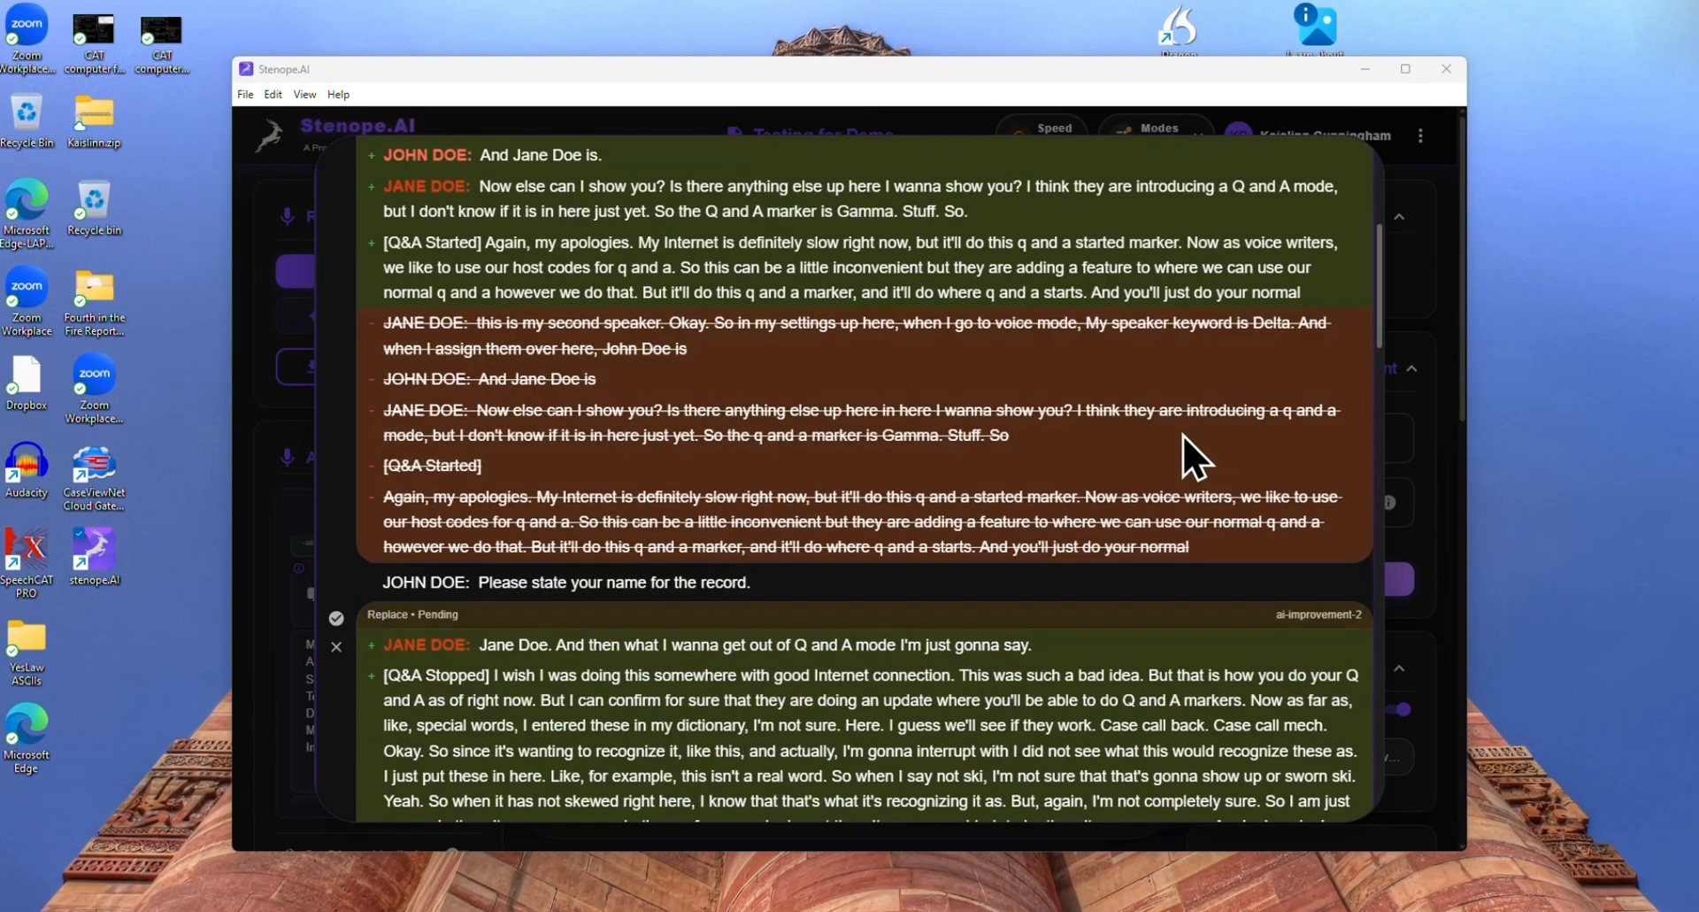
scroll(1184, 436, down, 15)
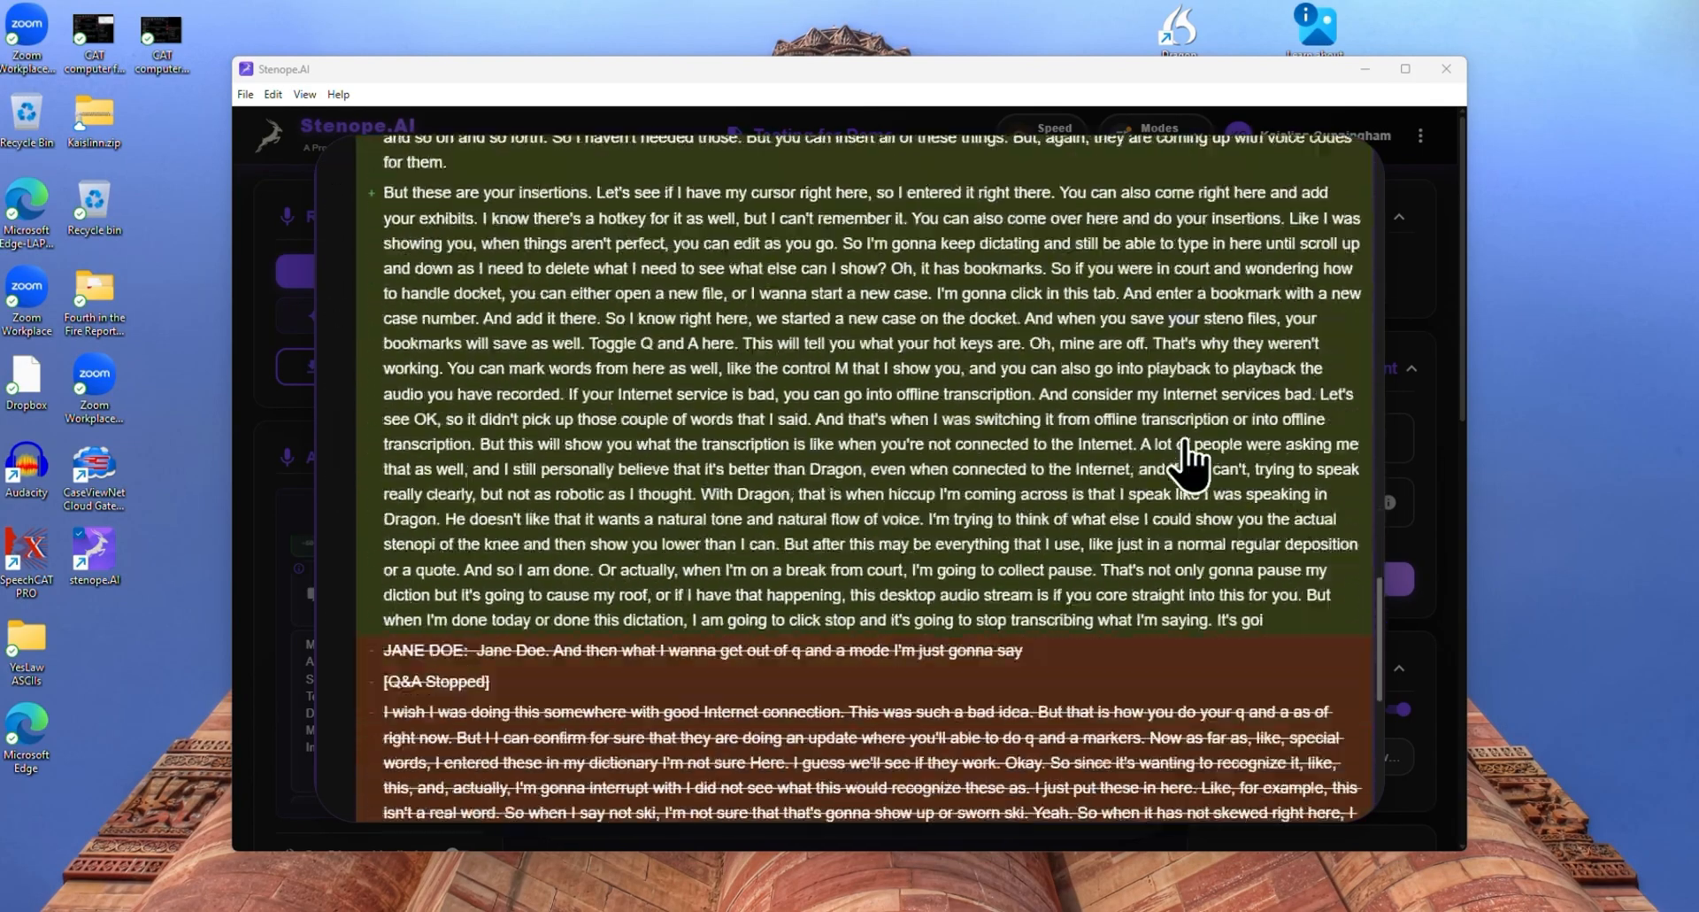
scroll(1182, 423, up, 20)
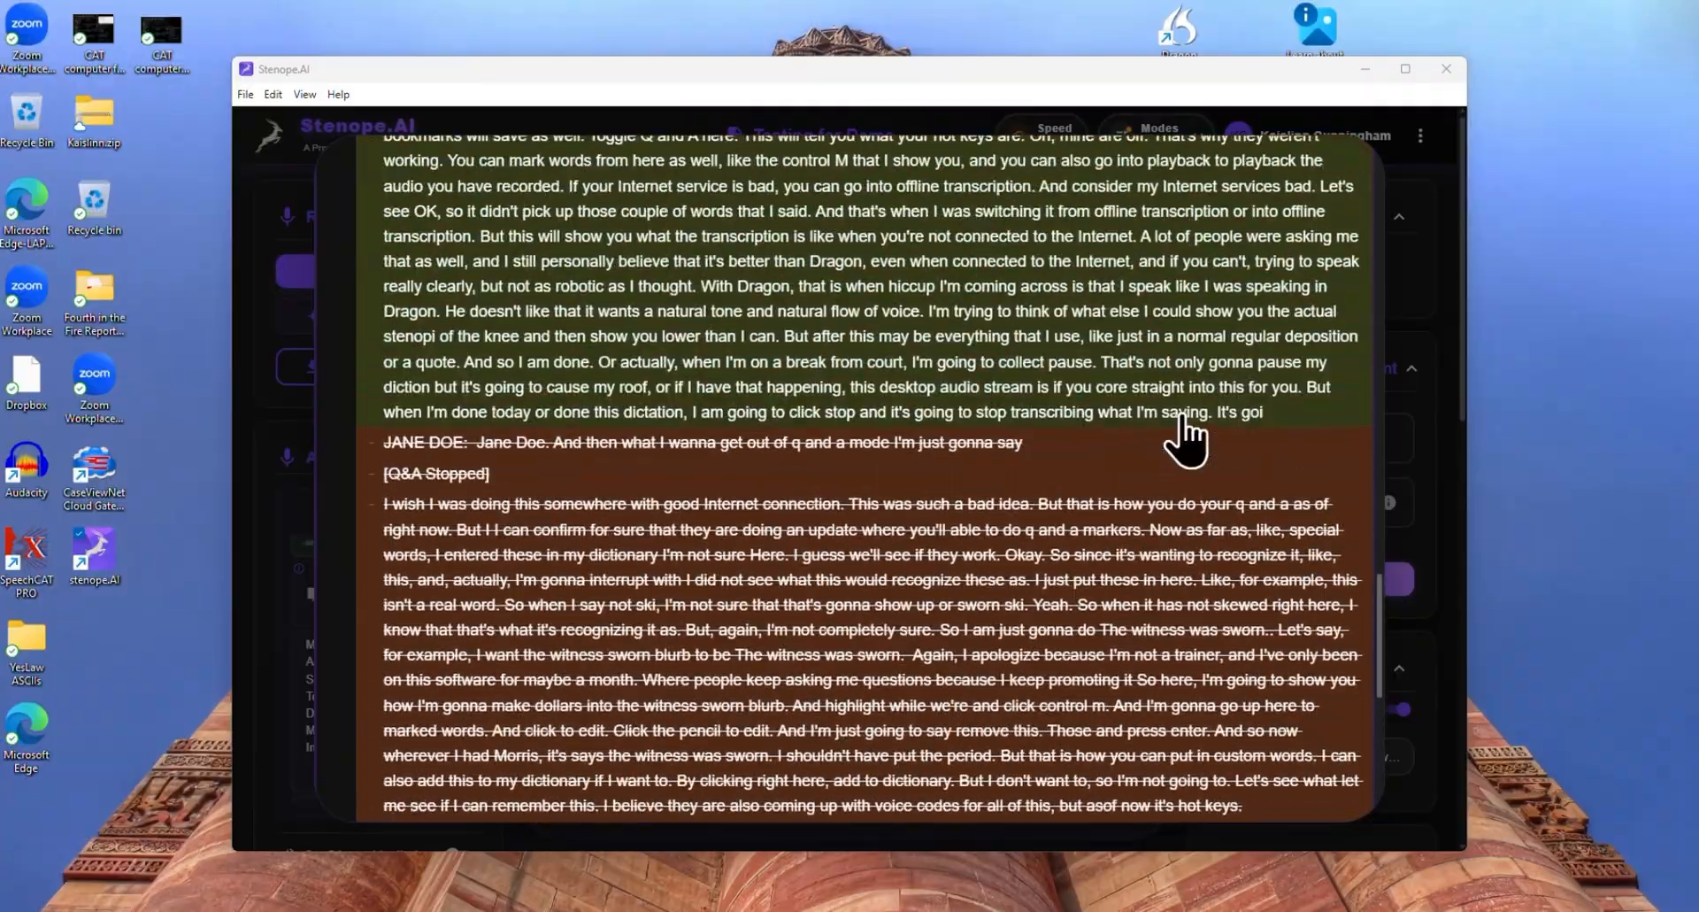
scroll(1186, 425, up, 10)
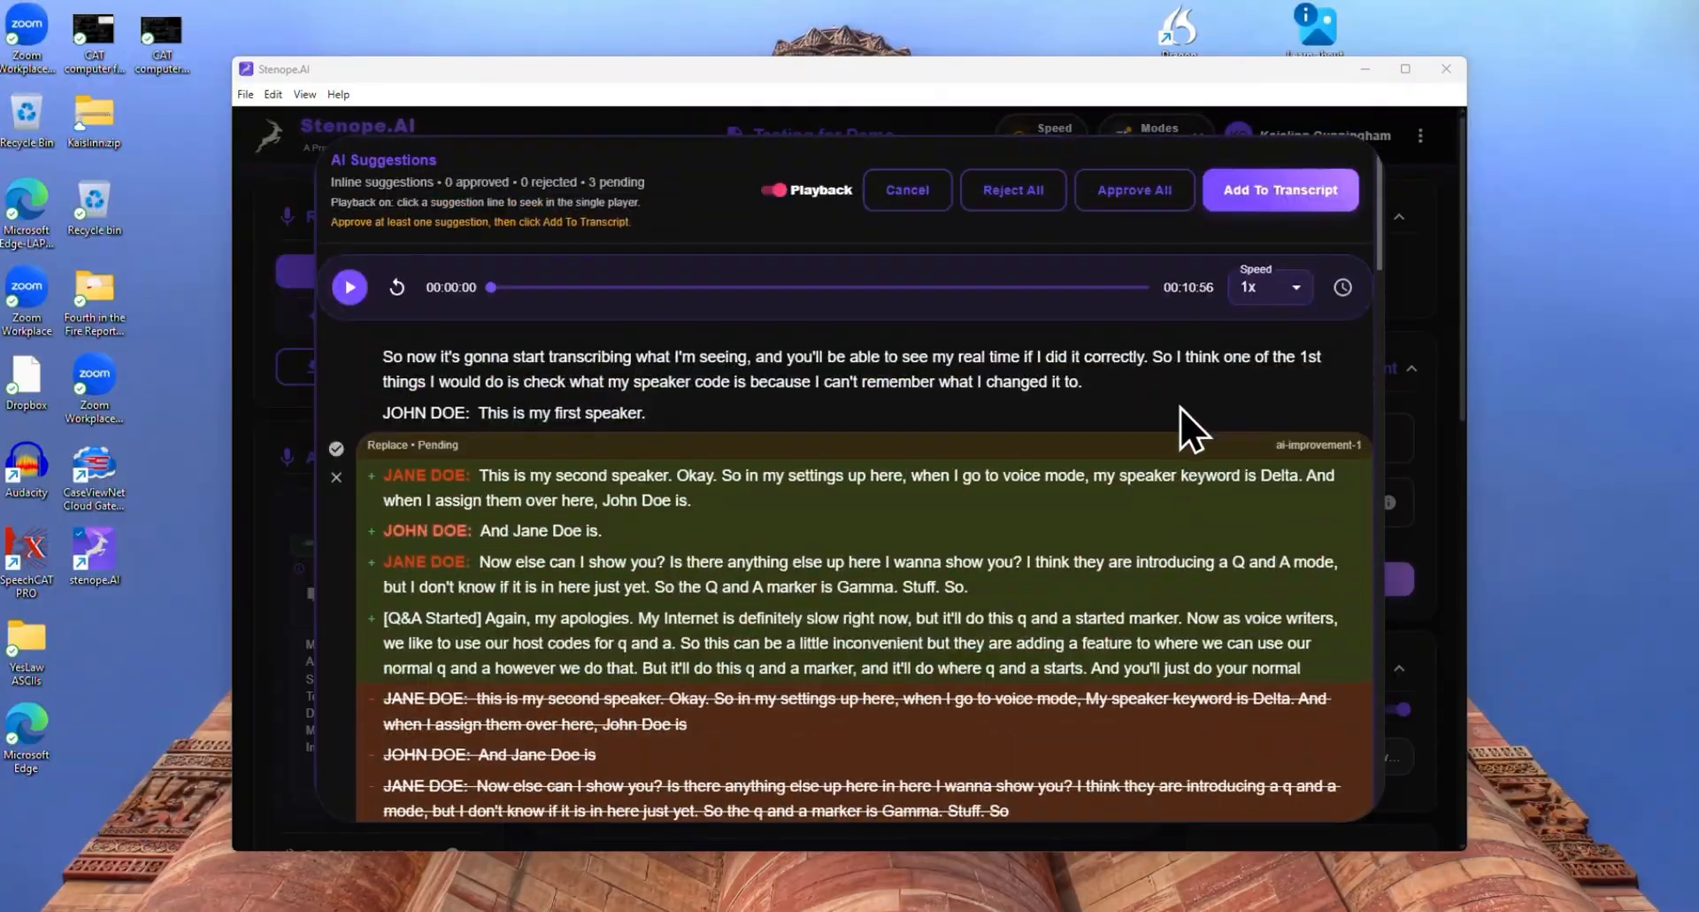
Approve all AI suggestions and add them to the transcript, and look back through the updated text
click(1128, 190)
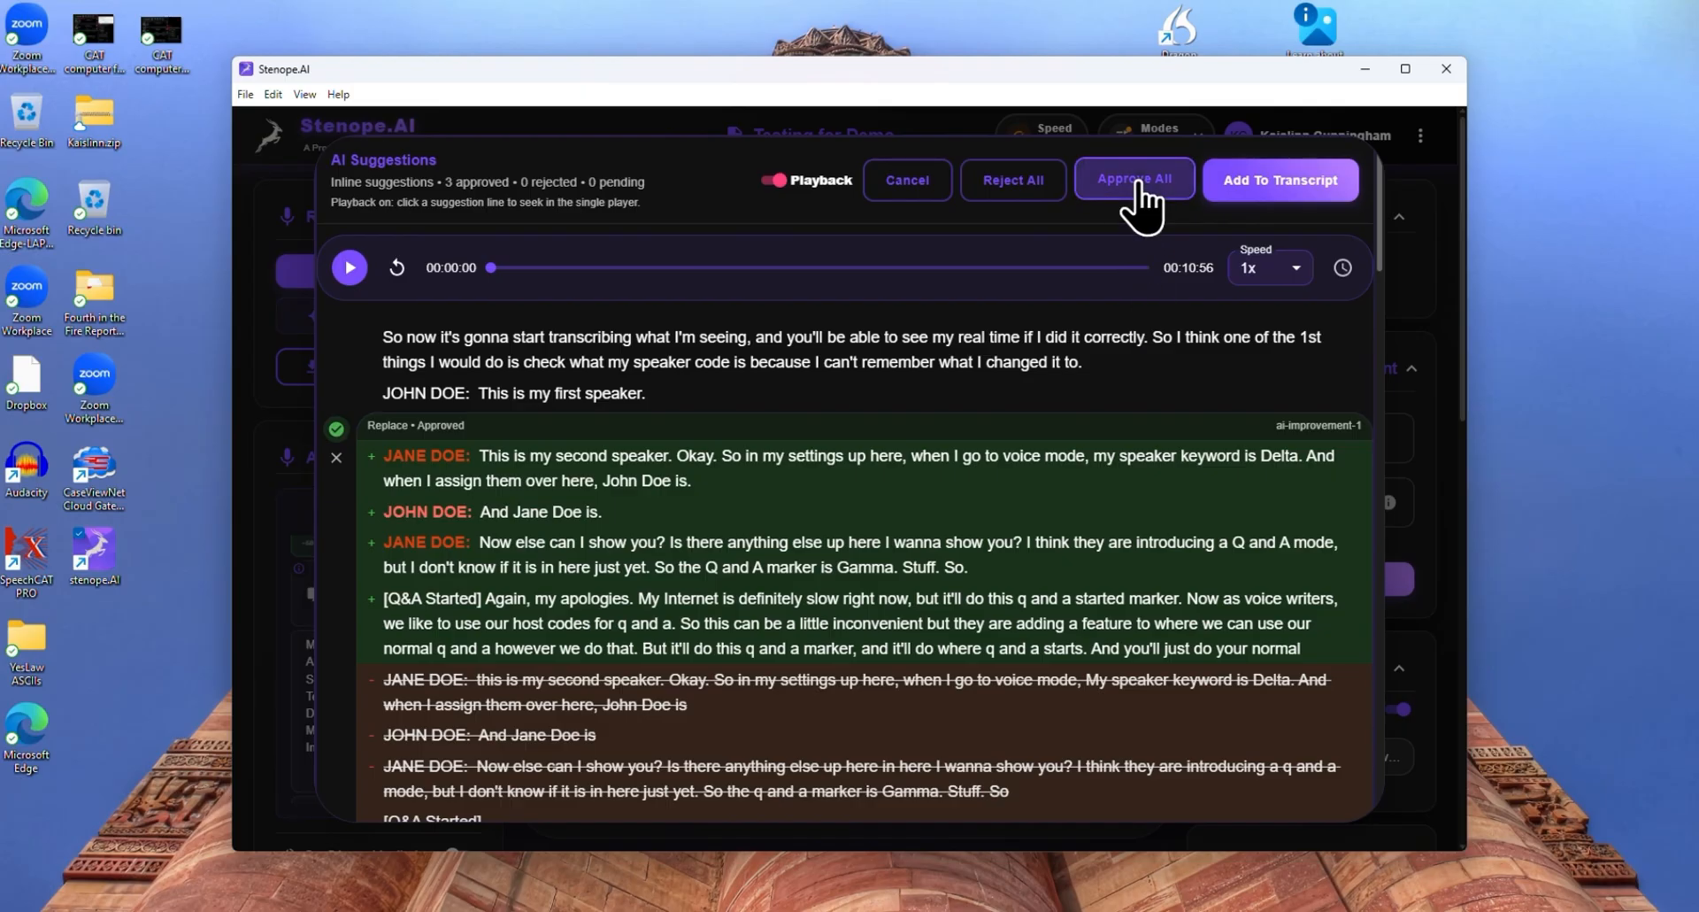
click(1281, 181)
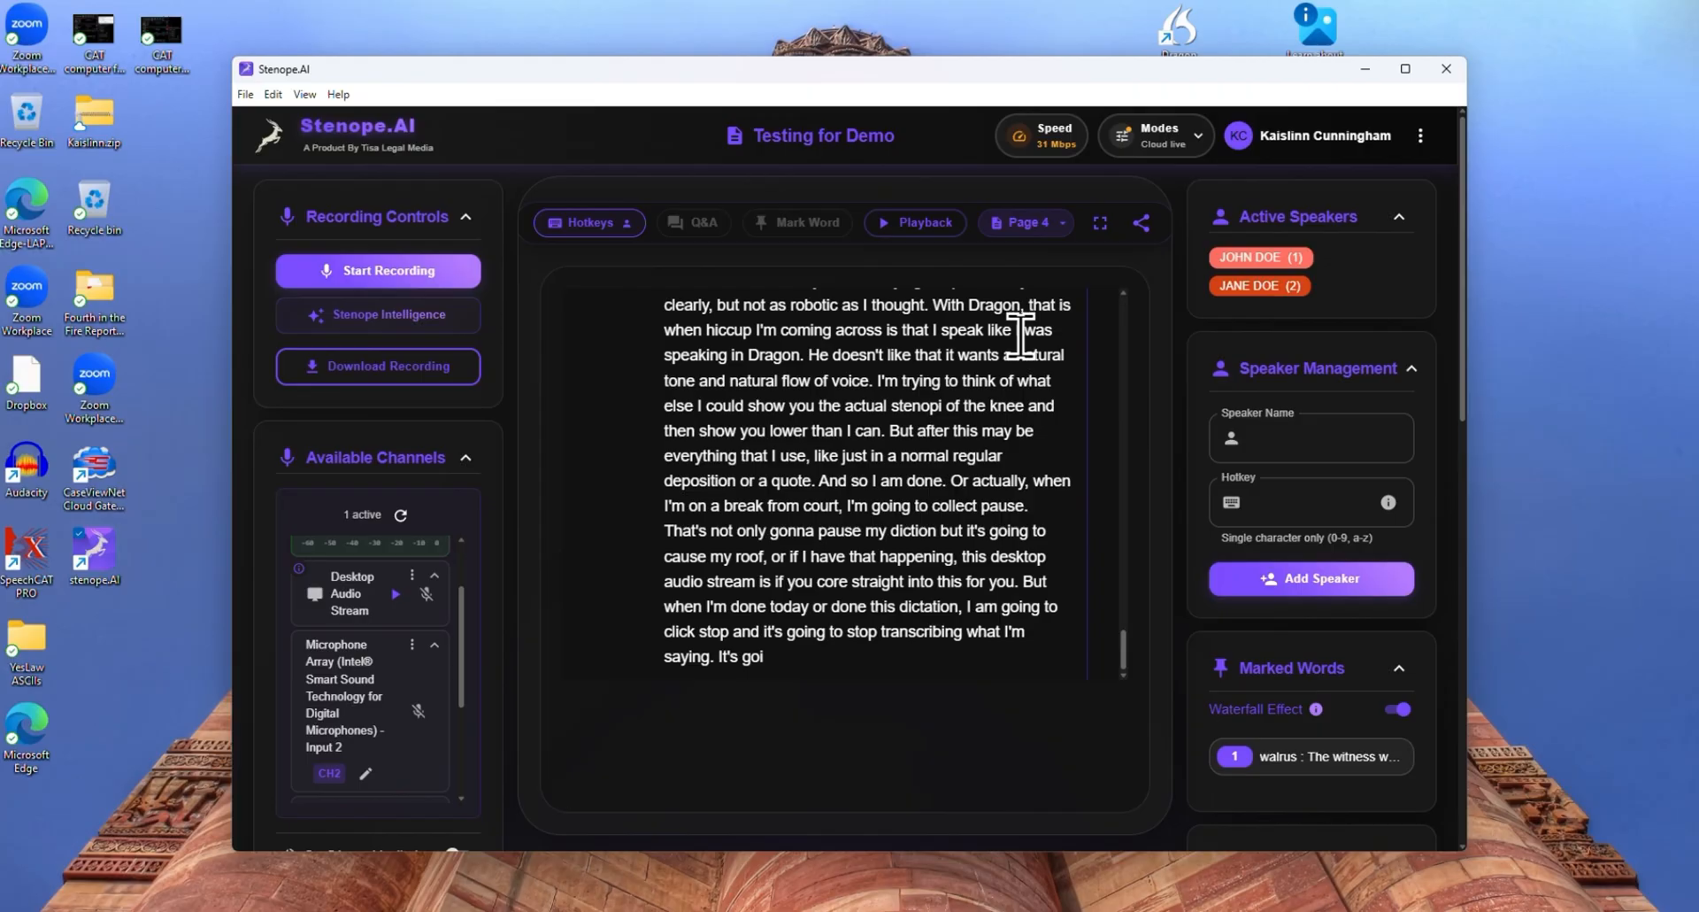
scroll(920, 495, up, 10)
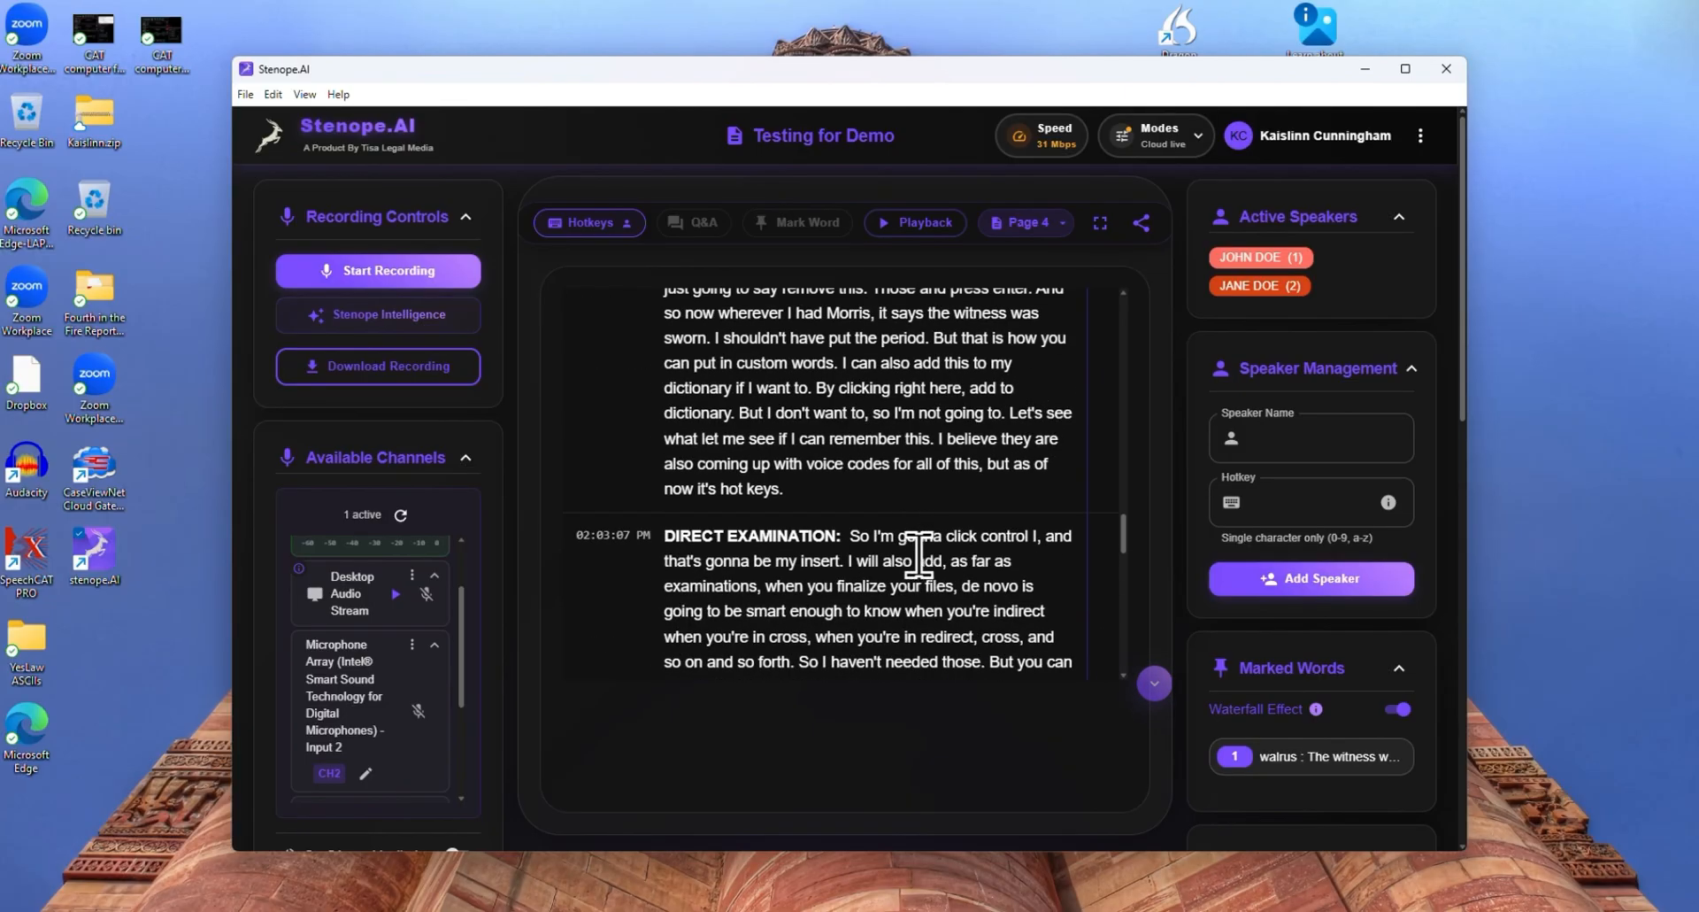
scroll(919, 555, up, 10)
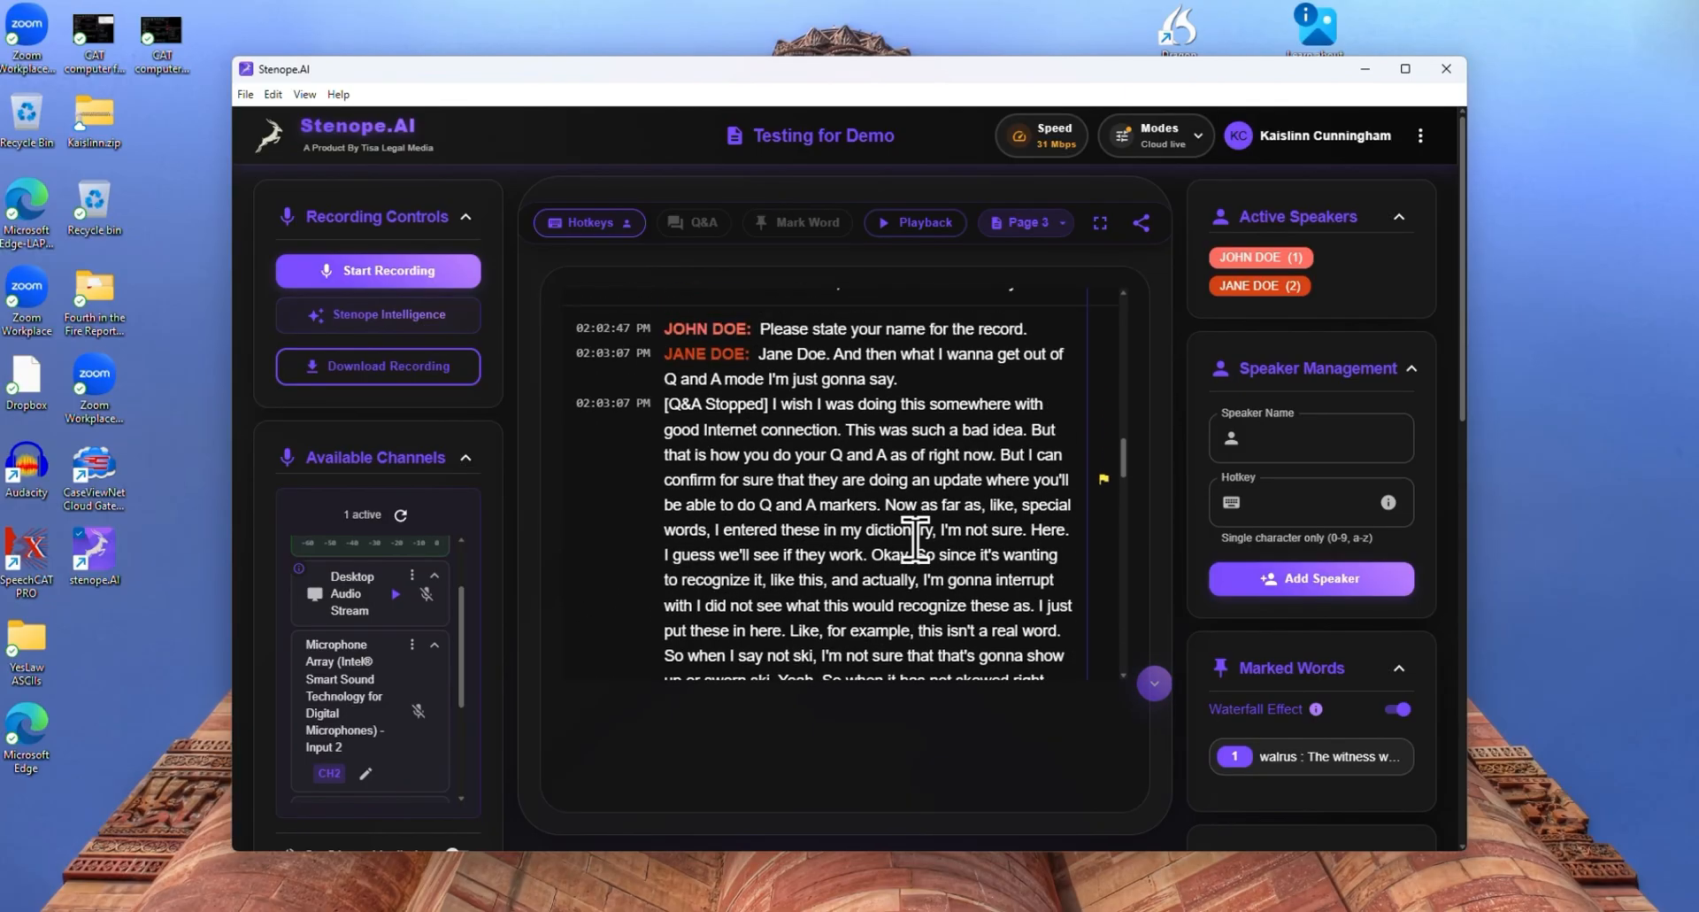
scroll(915, 540, up, 10)
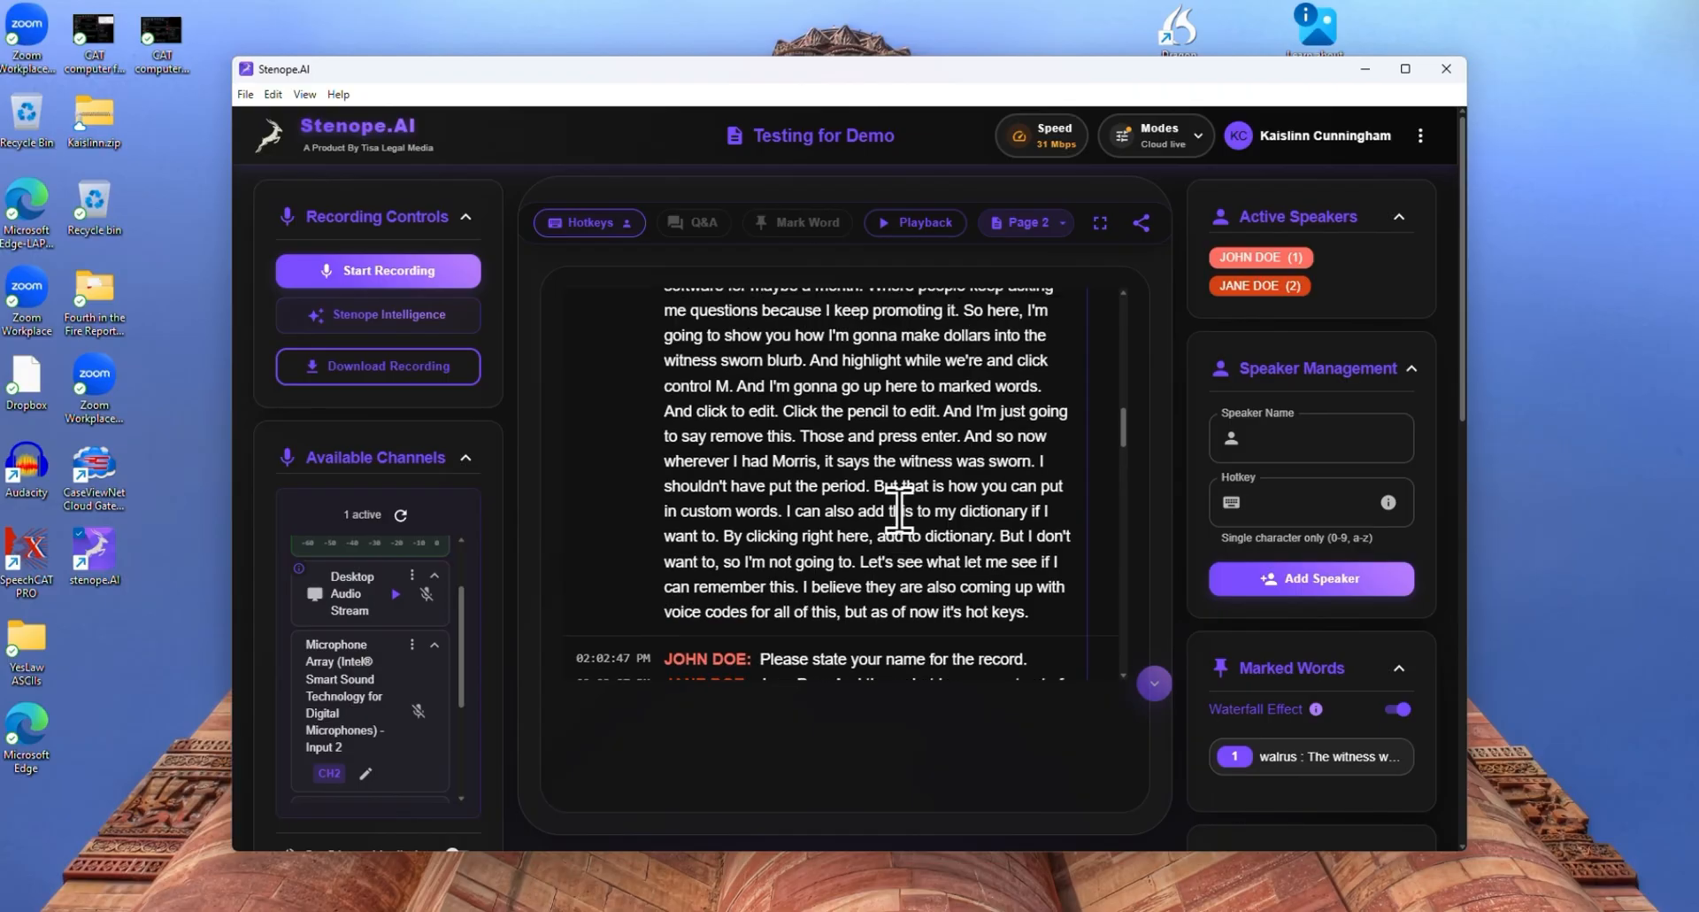
scroll(899, 509, up, 2)
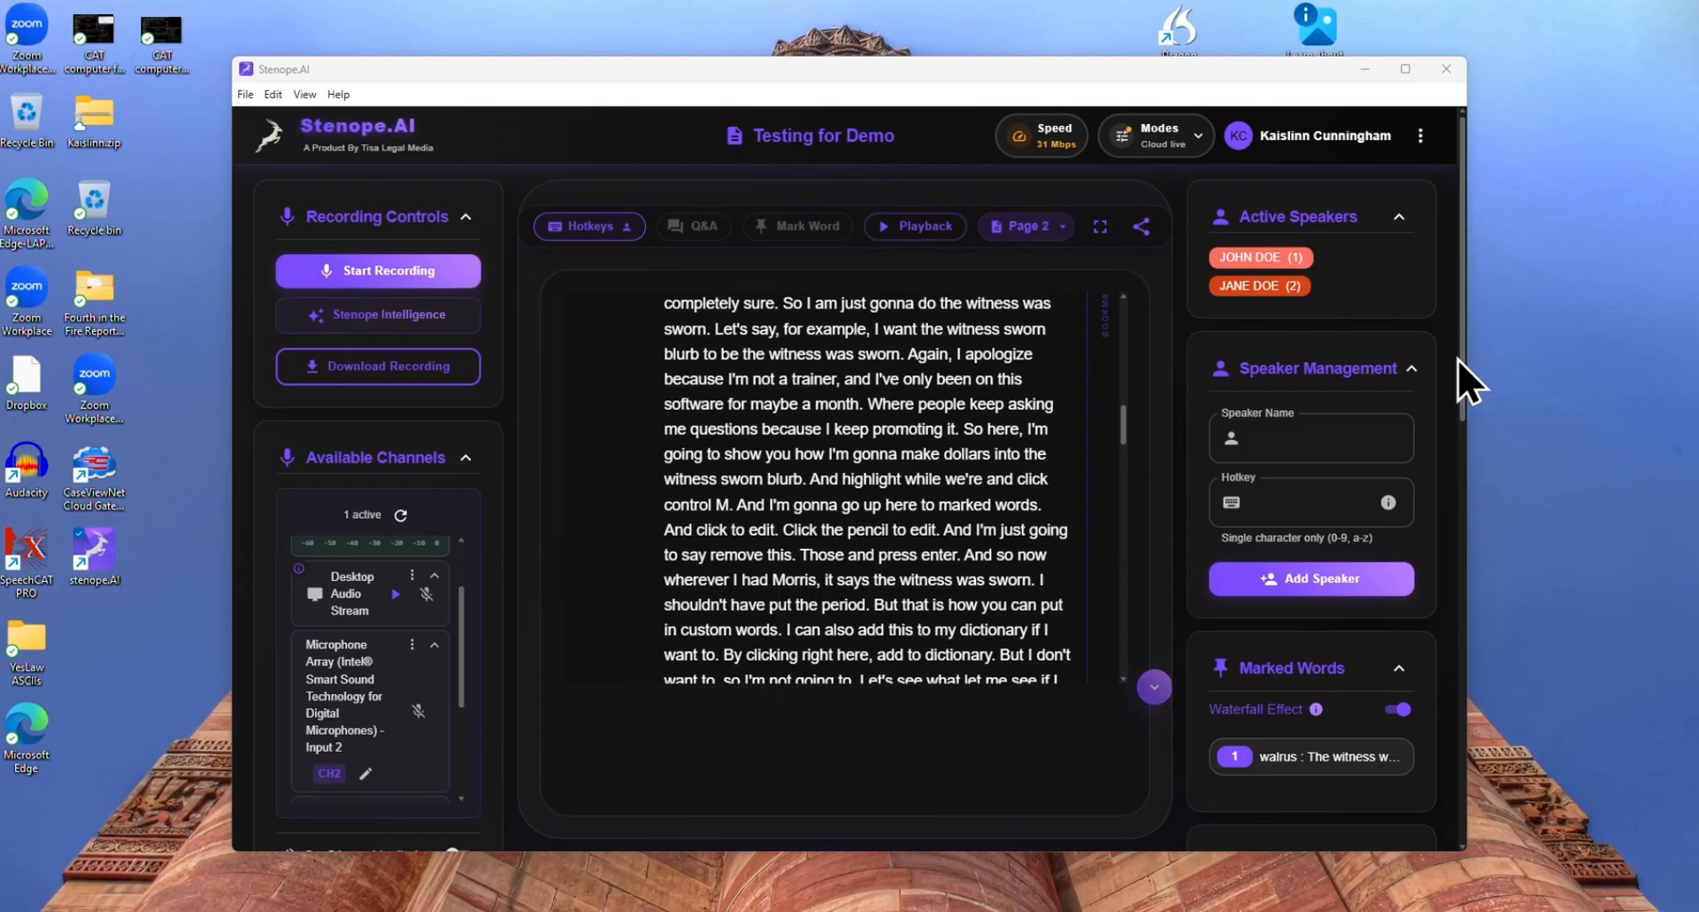
scroll(1028, 464, up, 10)
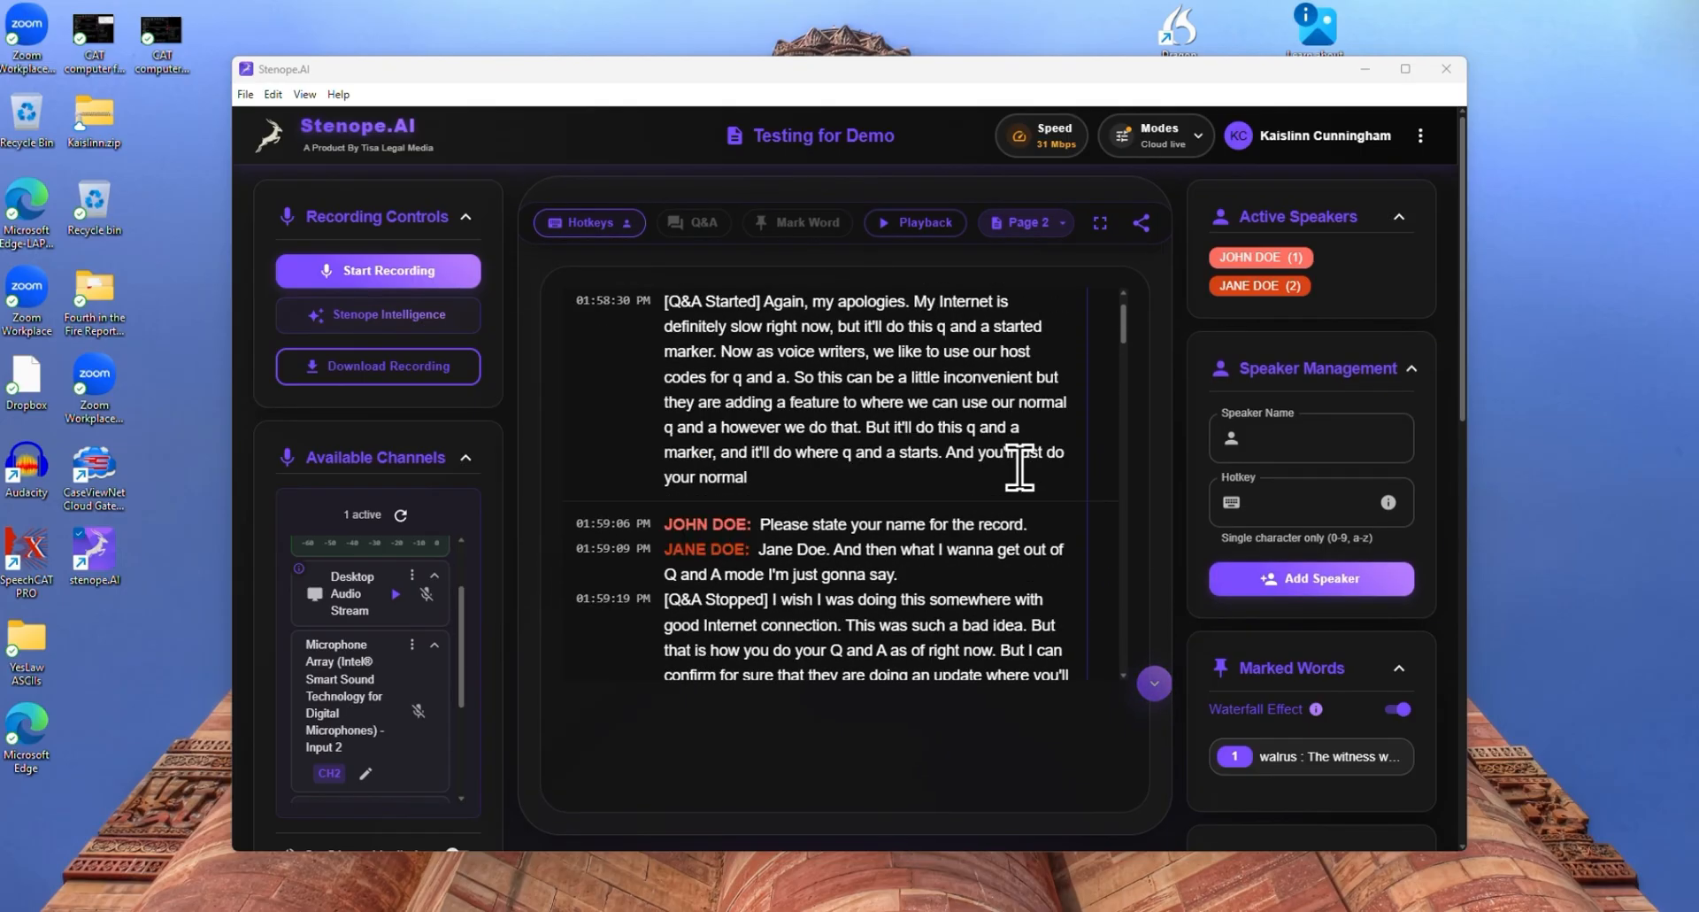
scroll(1020, 467, up, 5)
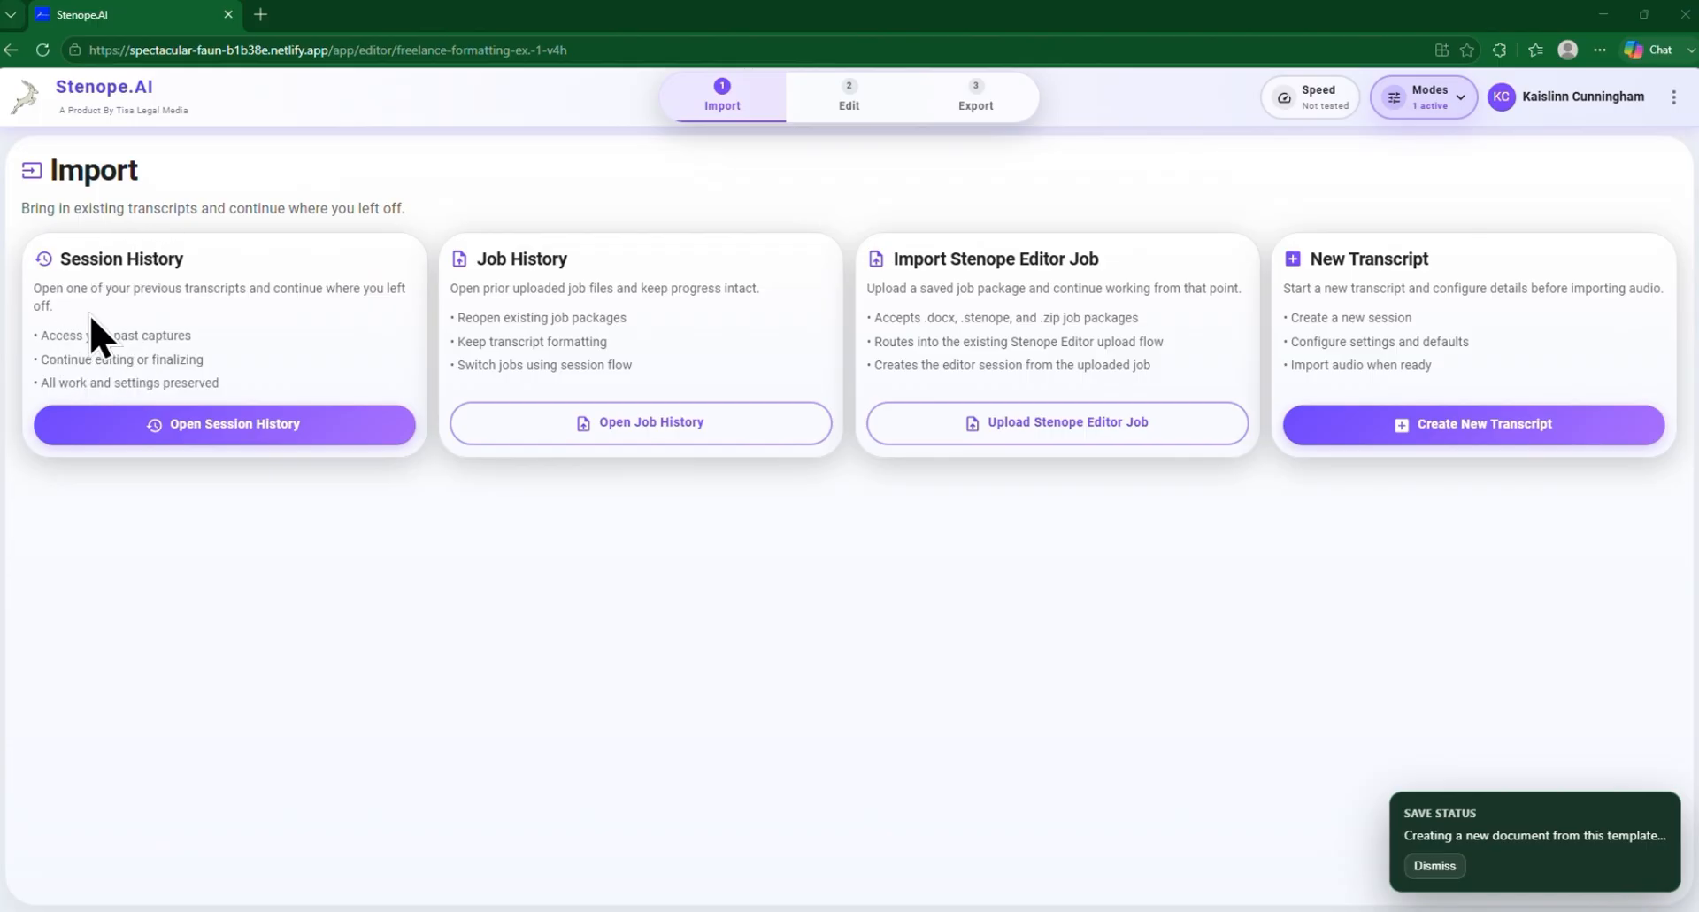
In the Stenope.AI web editor, import the Testing for Demo session from Session History as a rough transcript with Texas state formatting
click(210, 425)
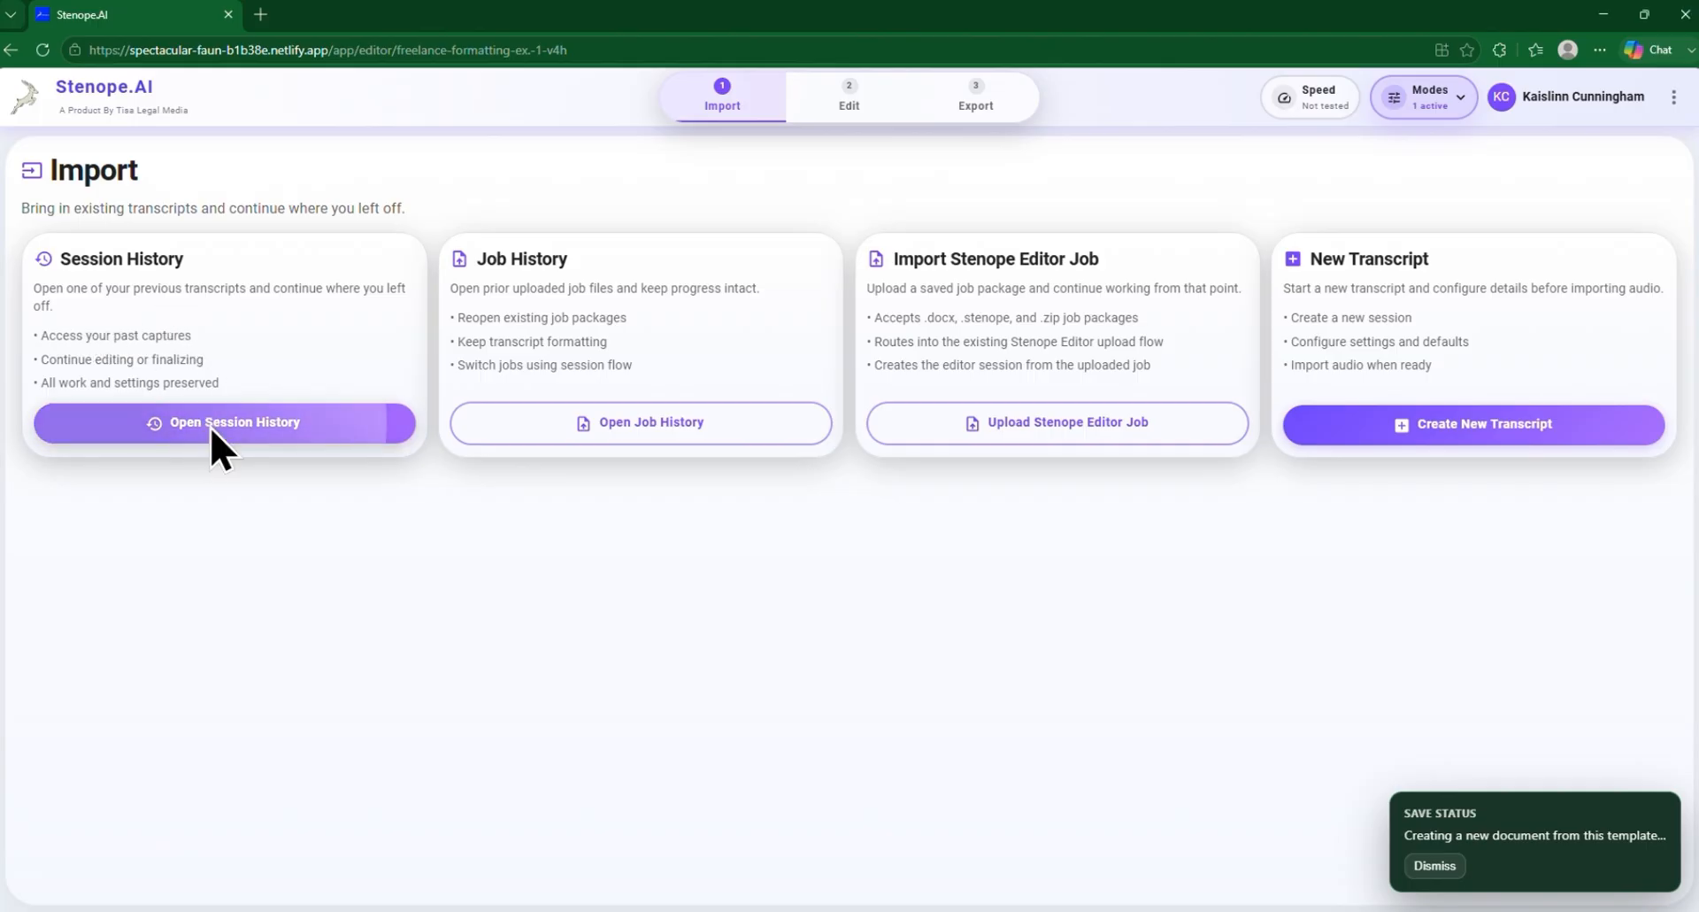
scroll(884, 486, down, 6)
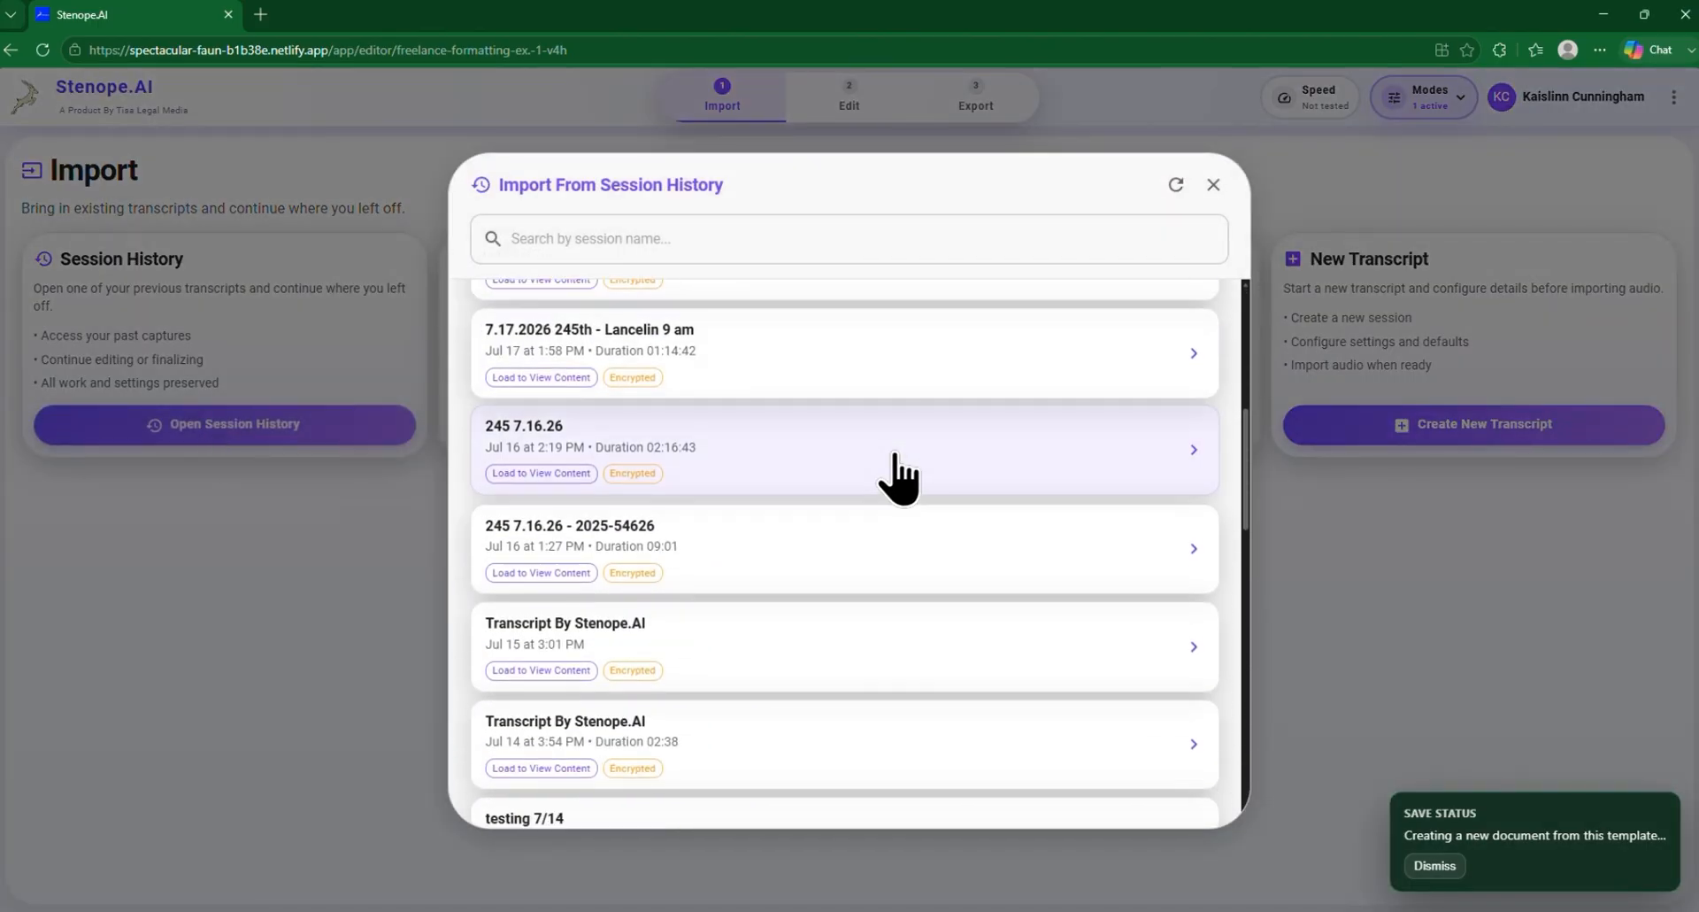
scroll(898, 478, down, 10)
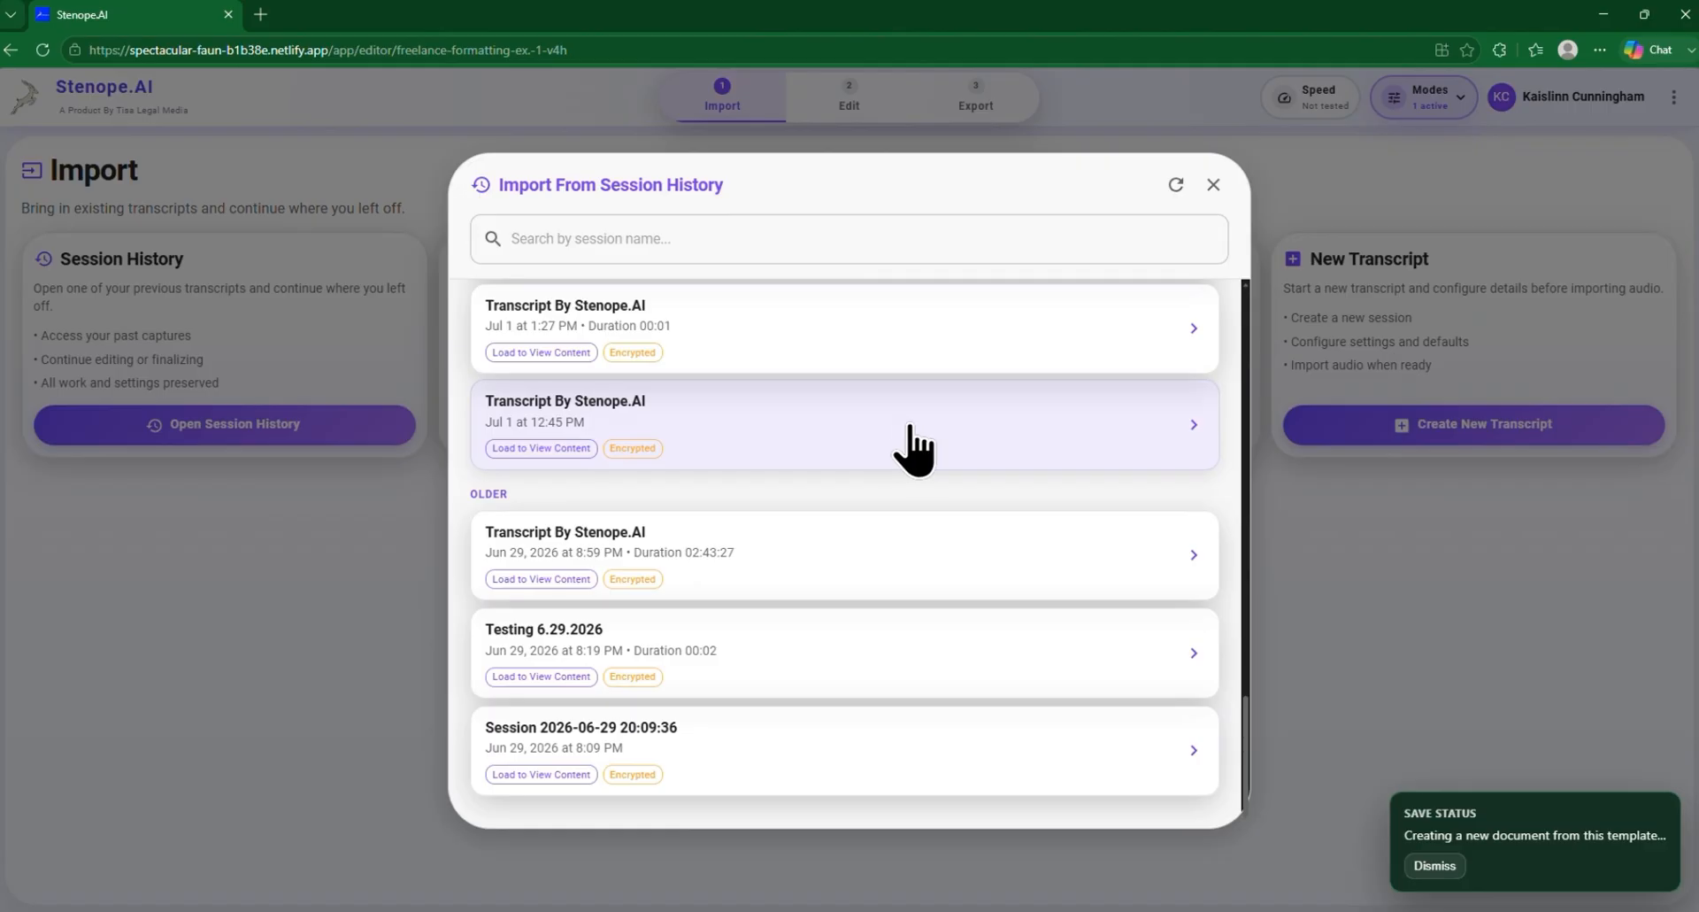
scroll(912, 447, up, 15)
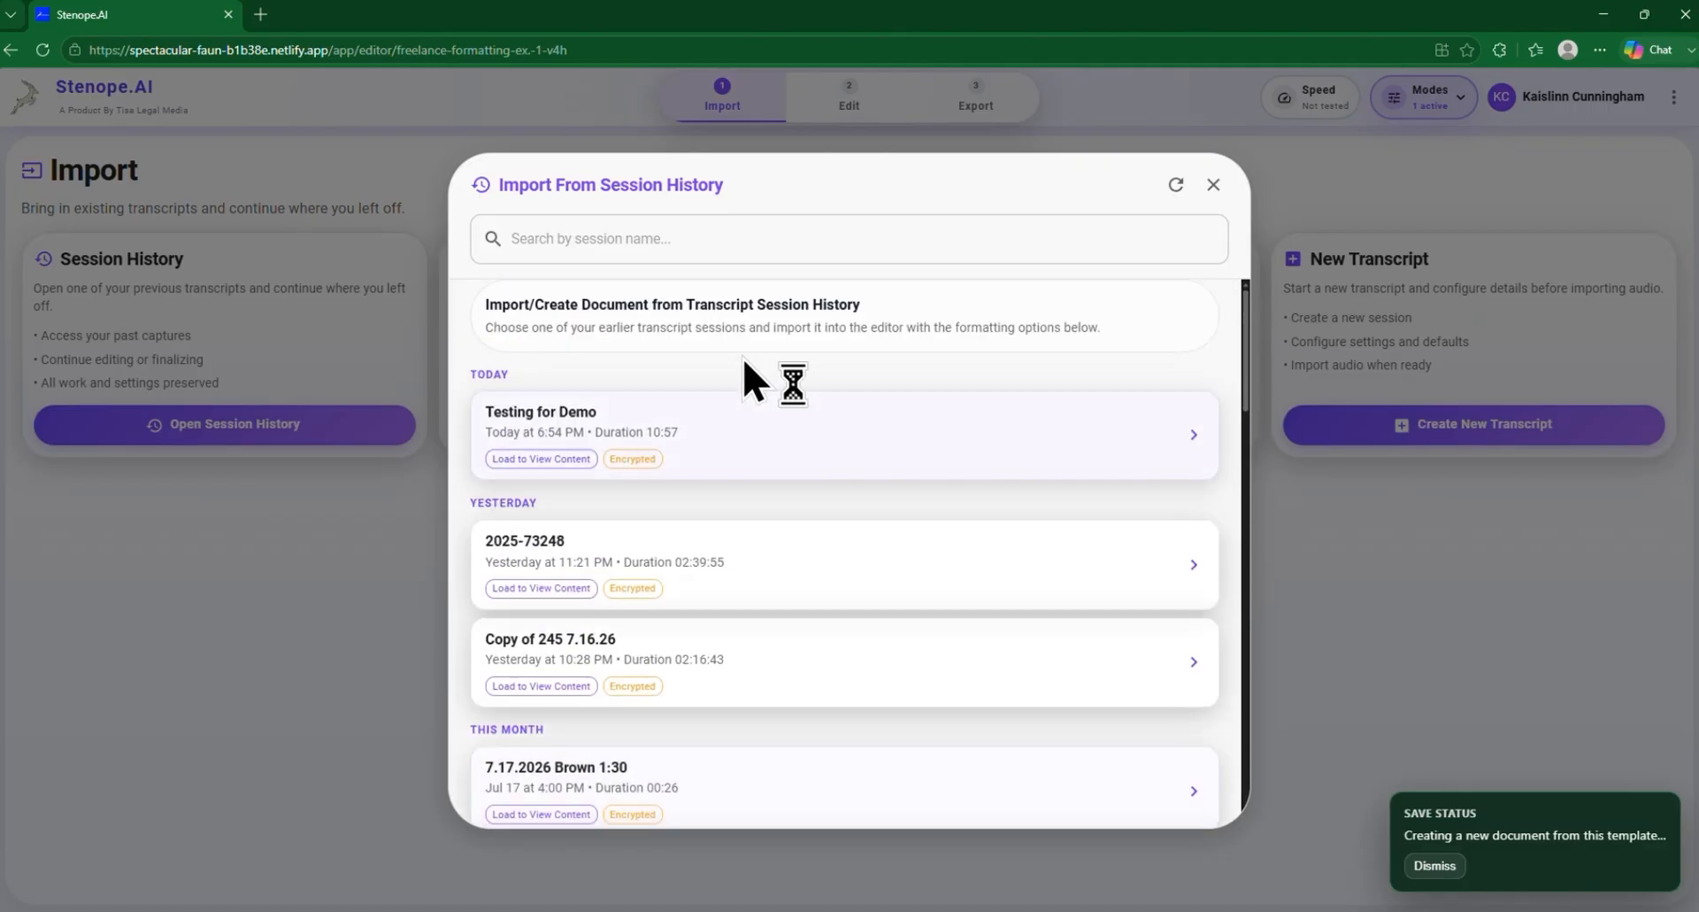
click(627, 412)
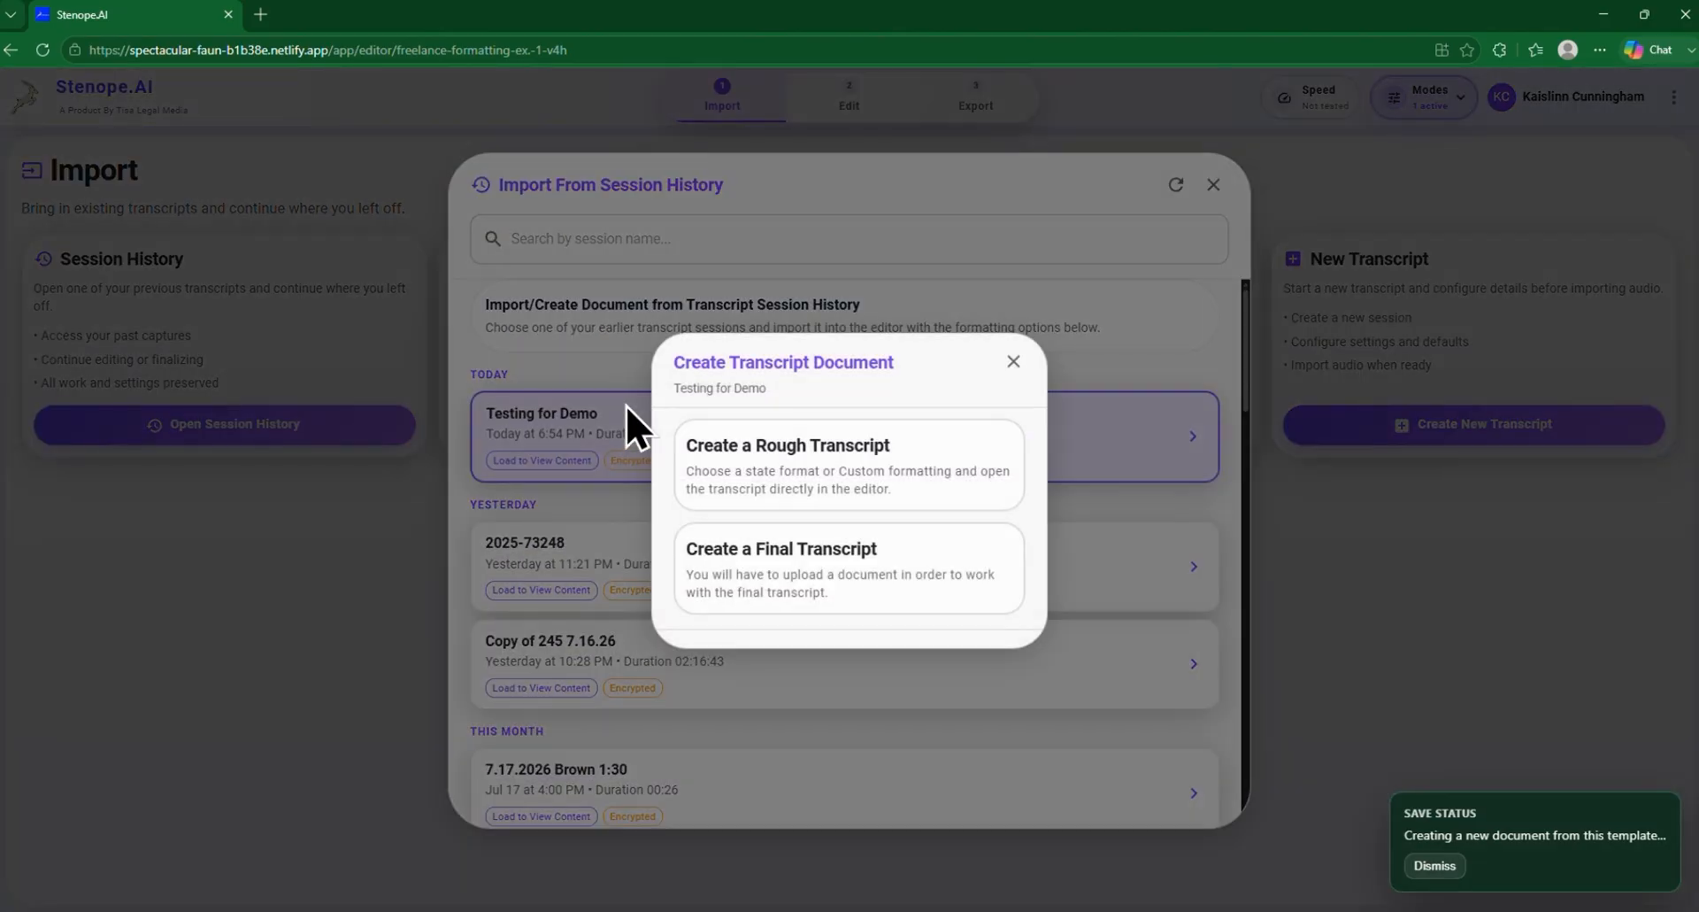
click(808, 456)
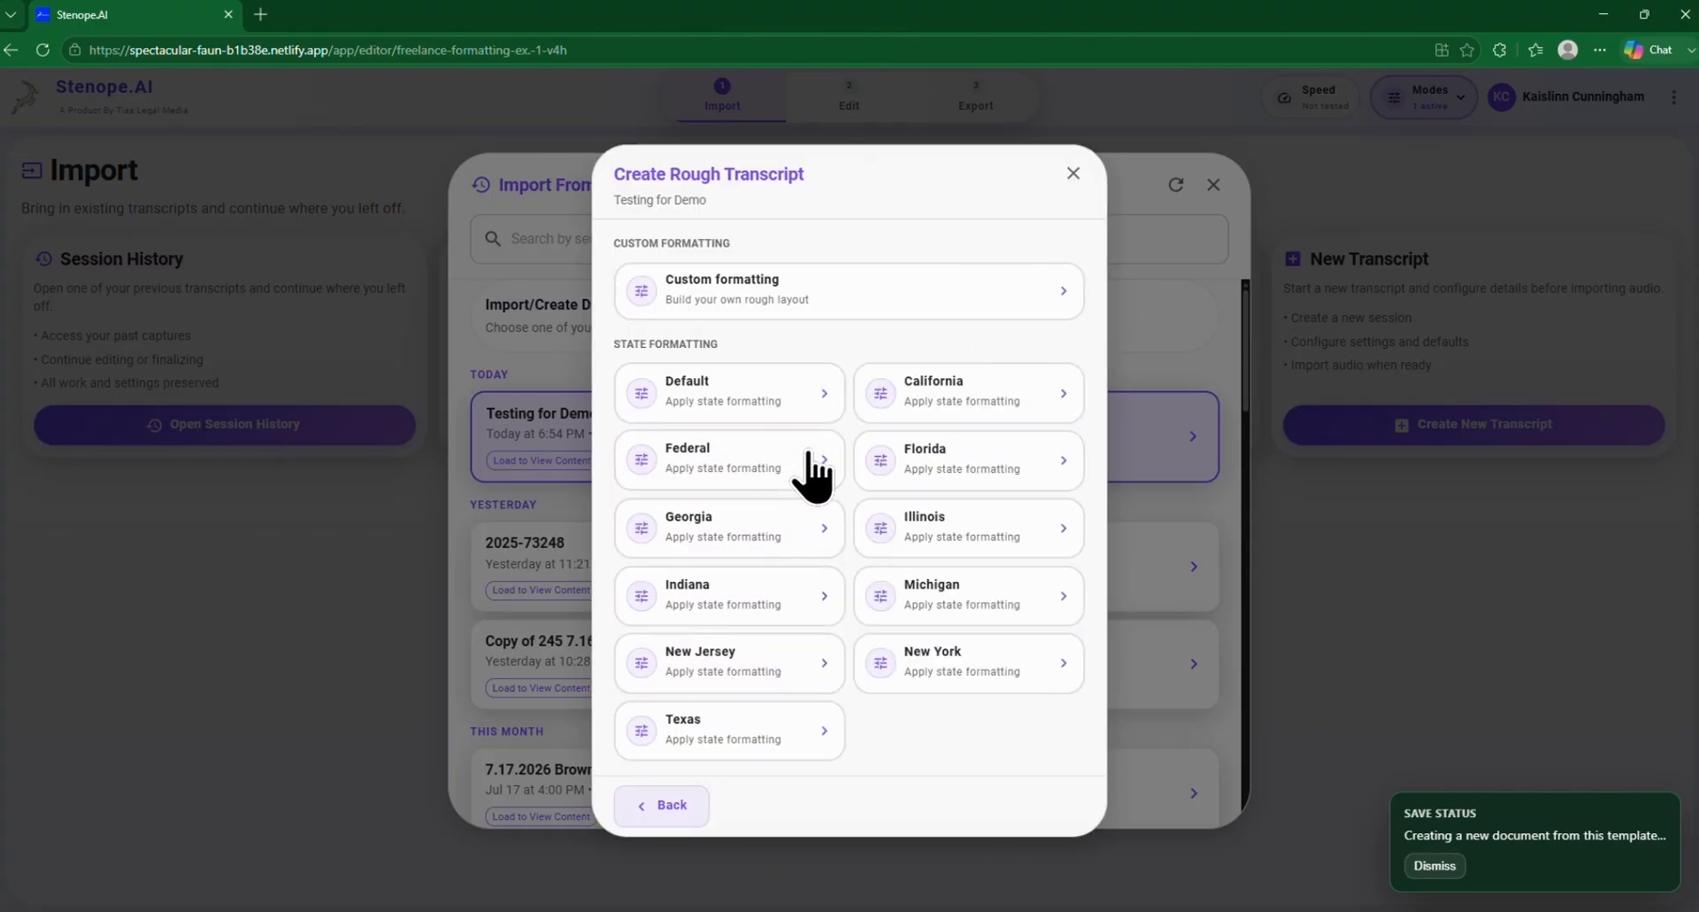
click(768, 730)
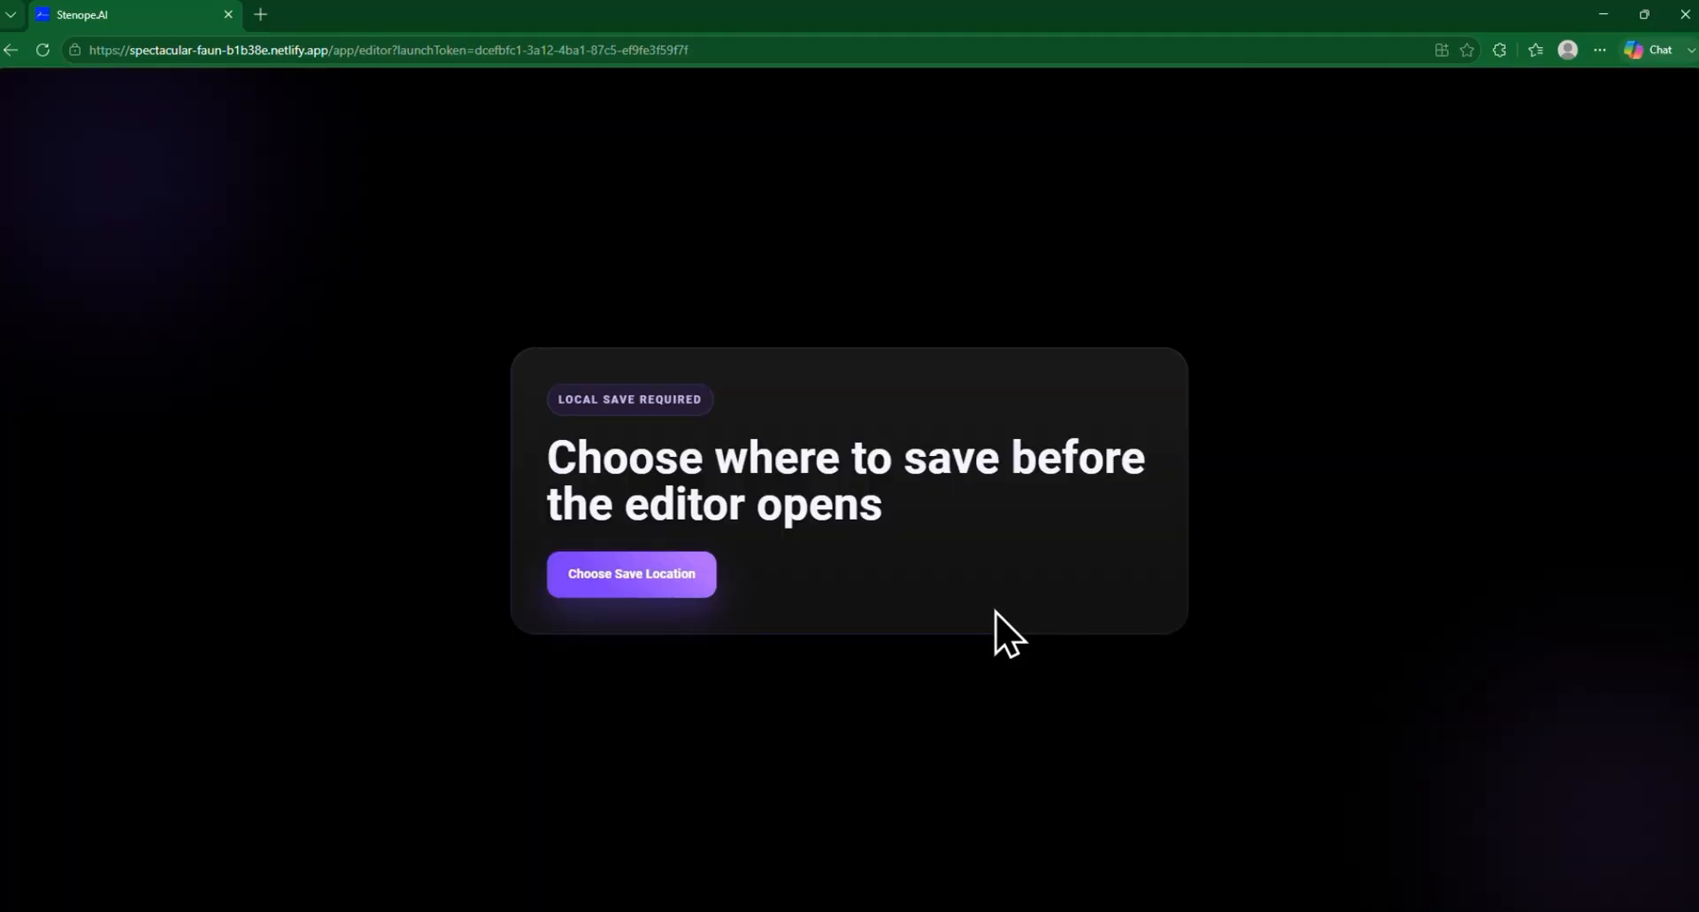
Save the rough transcript as the Word document Testing for Demo.docx in the Downloads folder
click(695, 580)
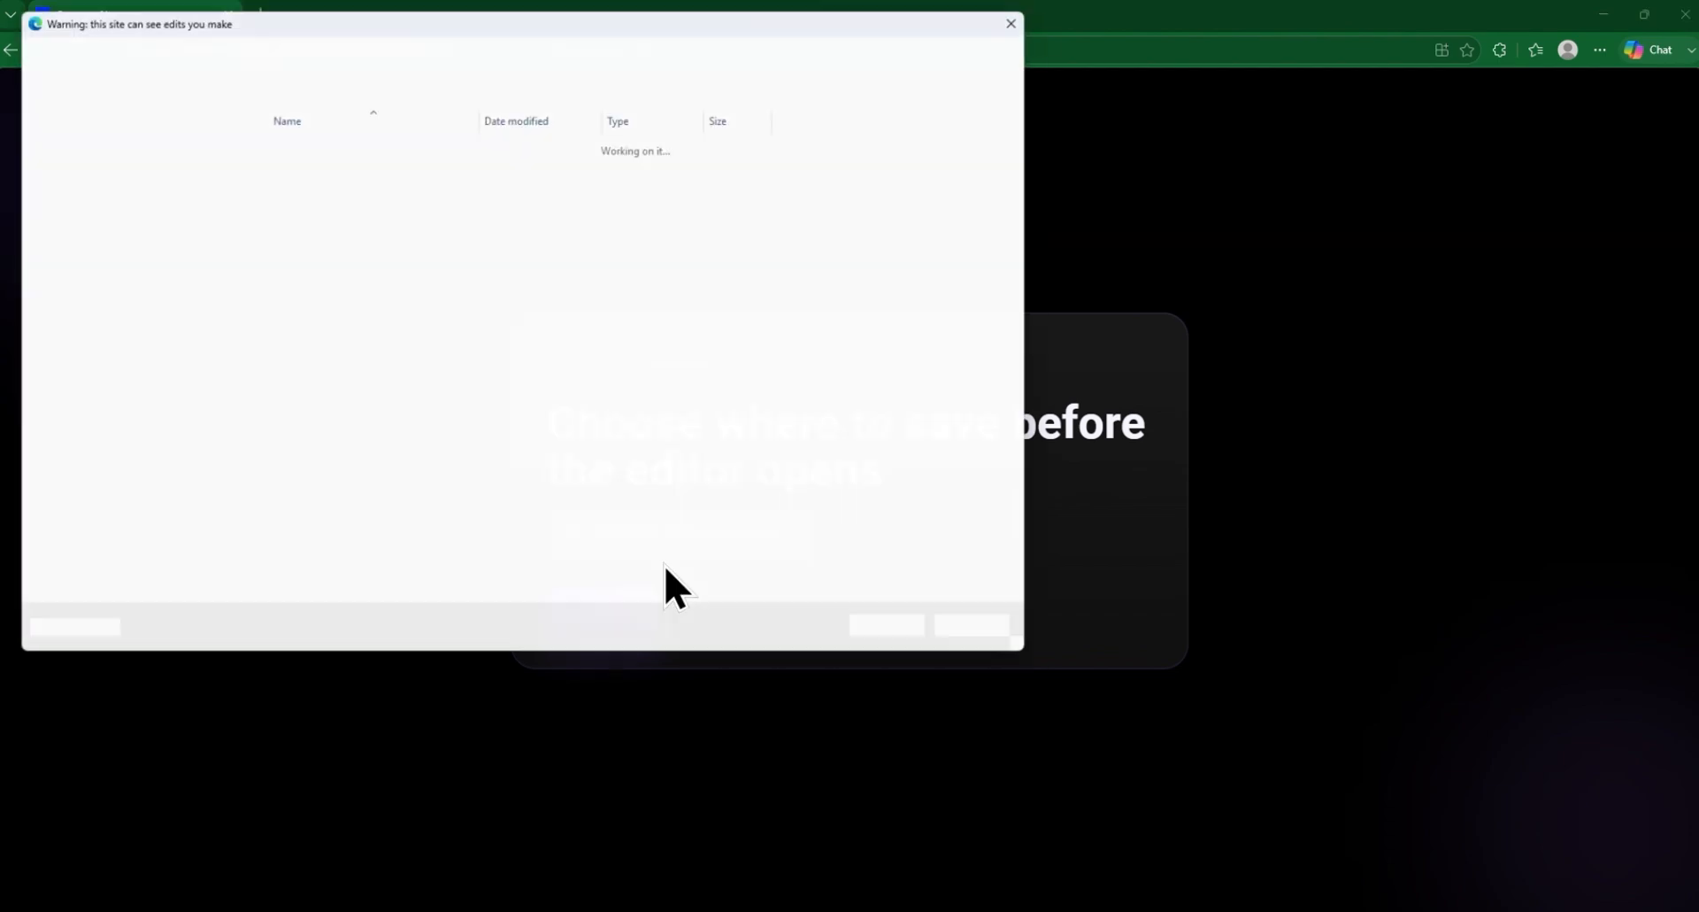
click(98, 432)
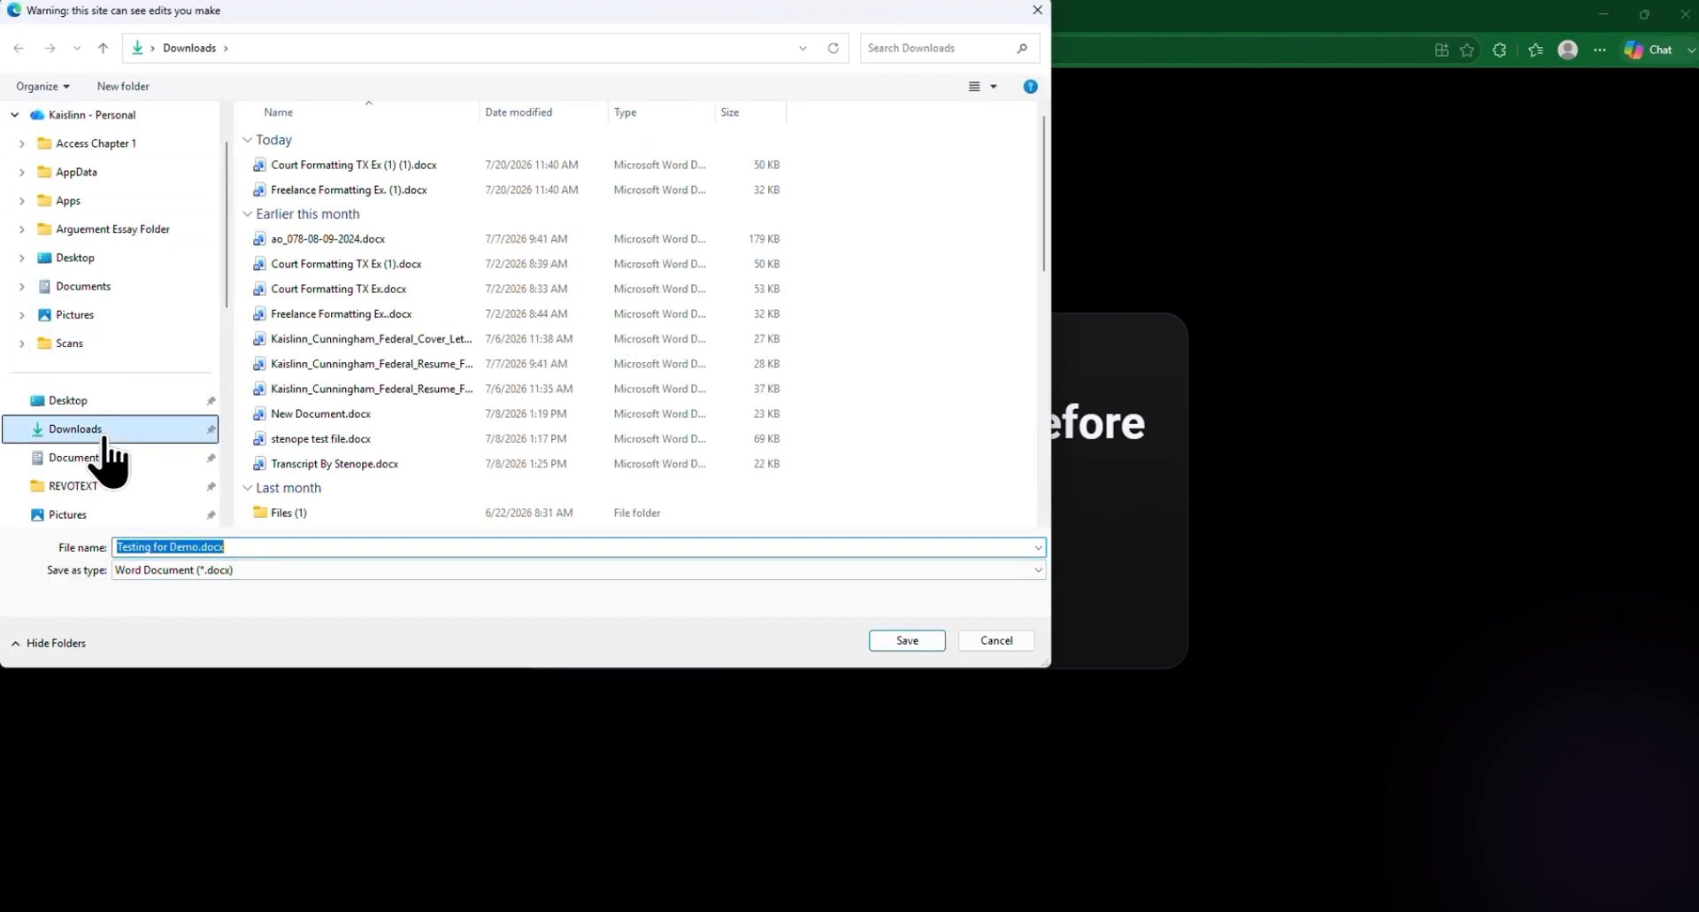
click(906, 642)
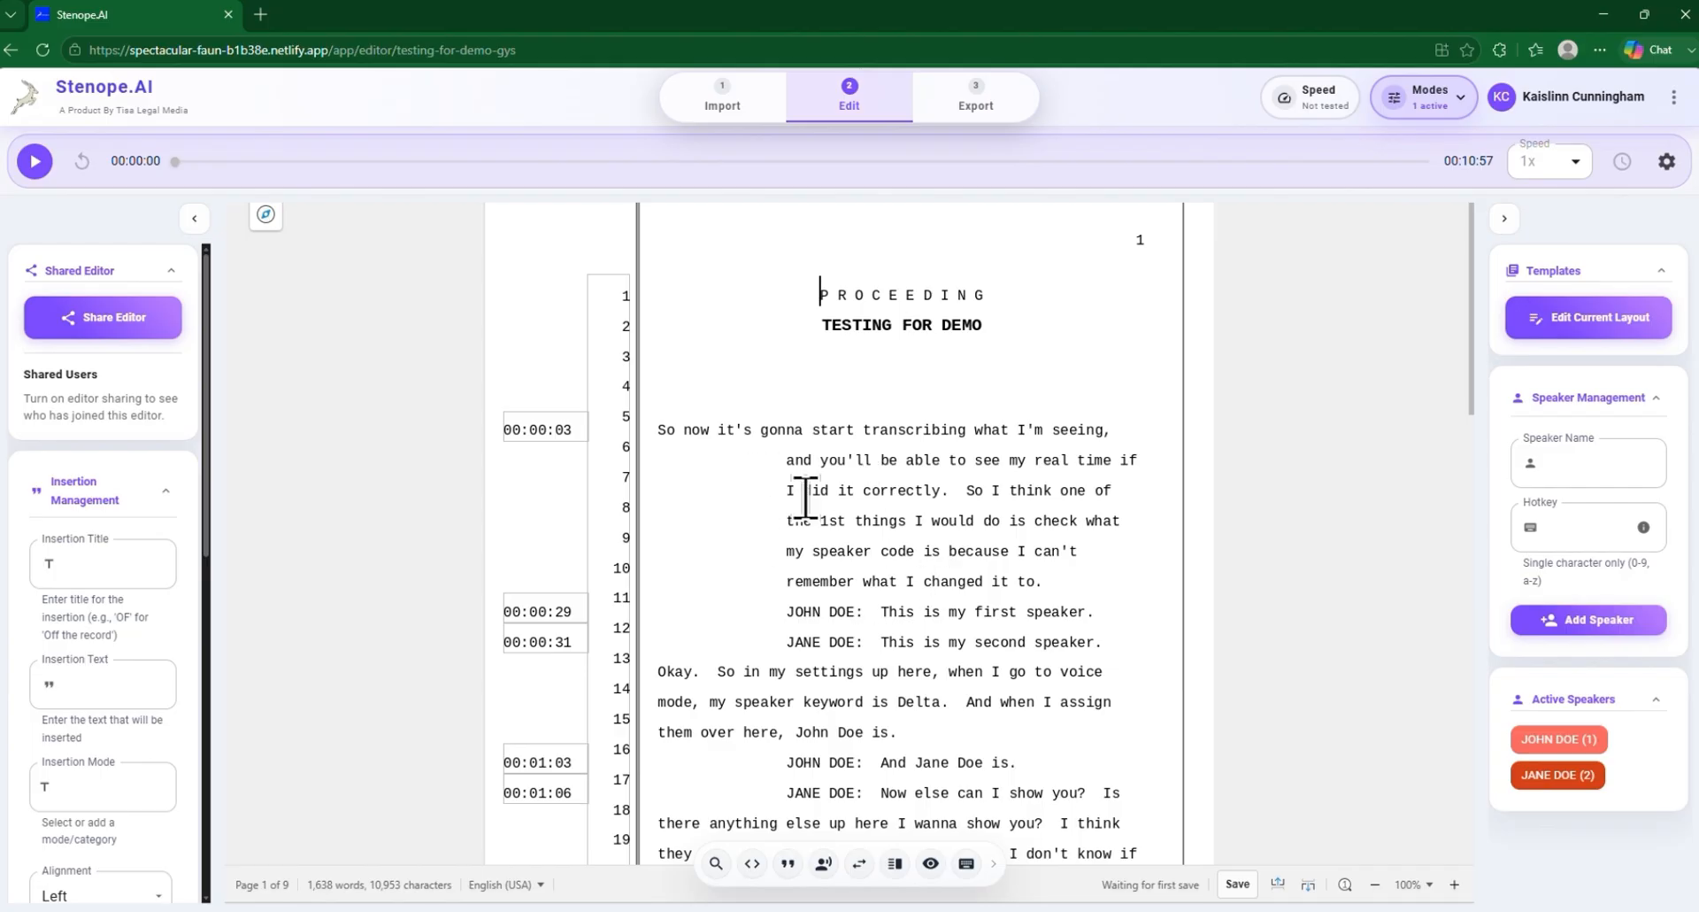
Delete the TESTING FOR DEMO title and the blank lines between the PROCEEDING heading and the first paragraph on page 1
scroll(918, 403, down, 2)
scroll(916, 400, down, 2)
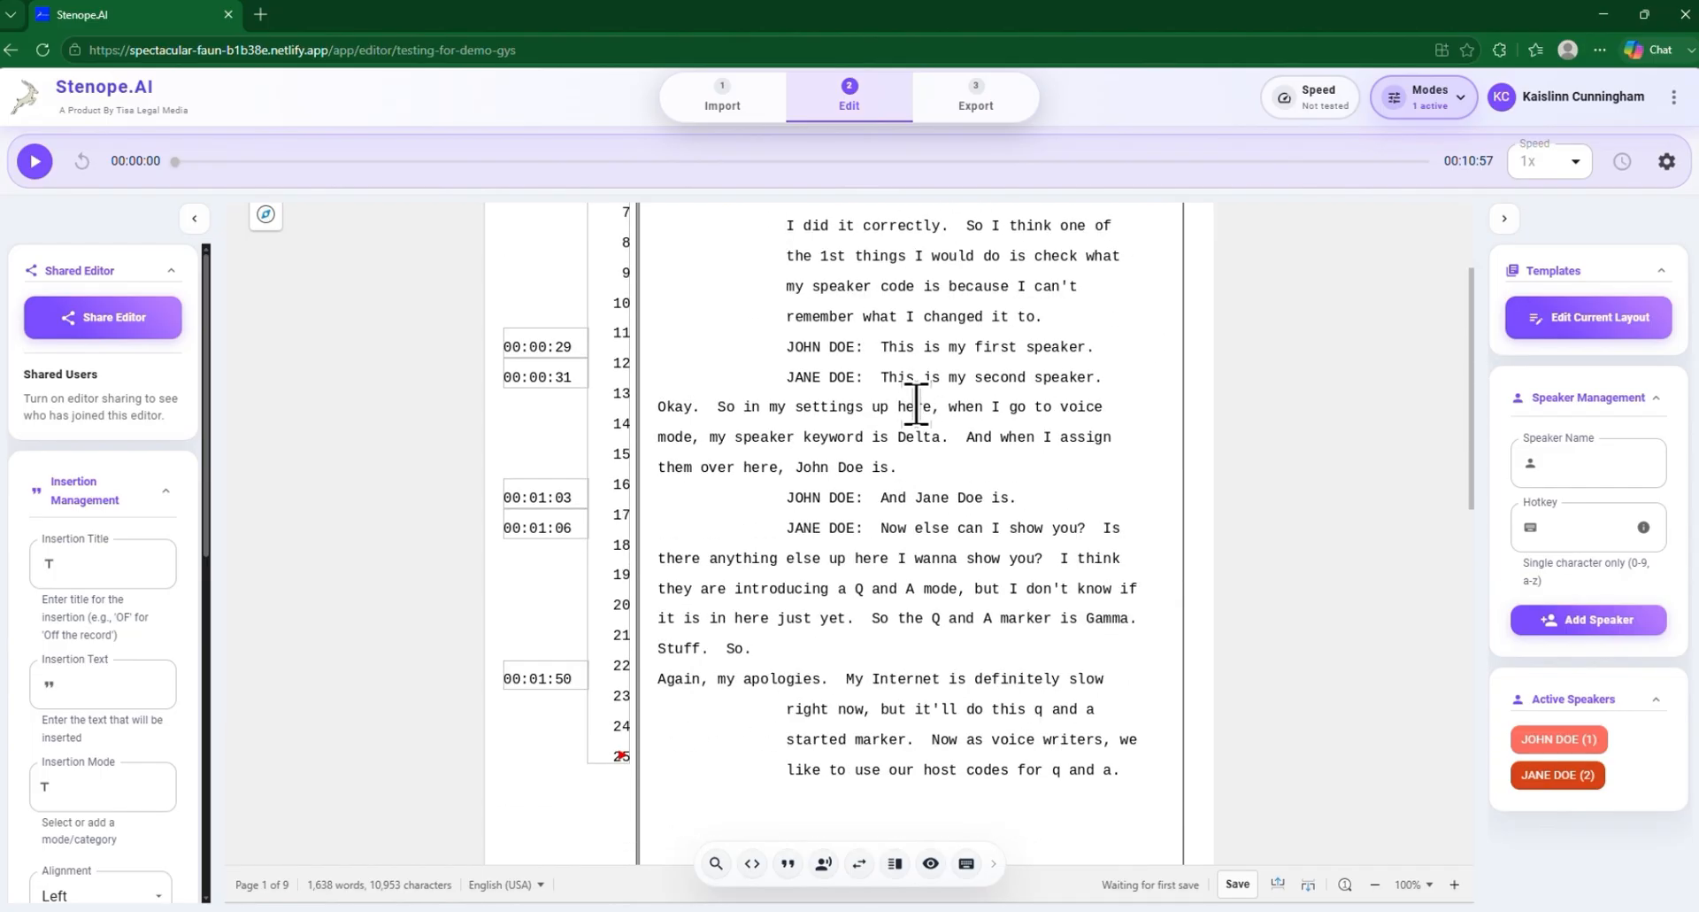
scroll(895, 463, up, 4)
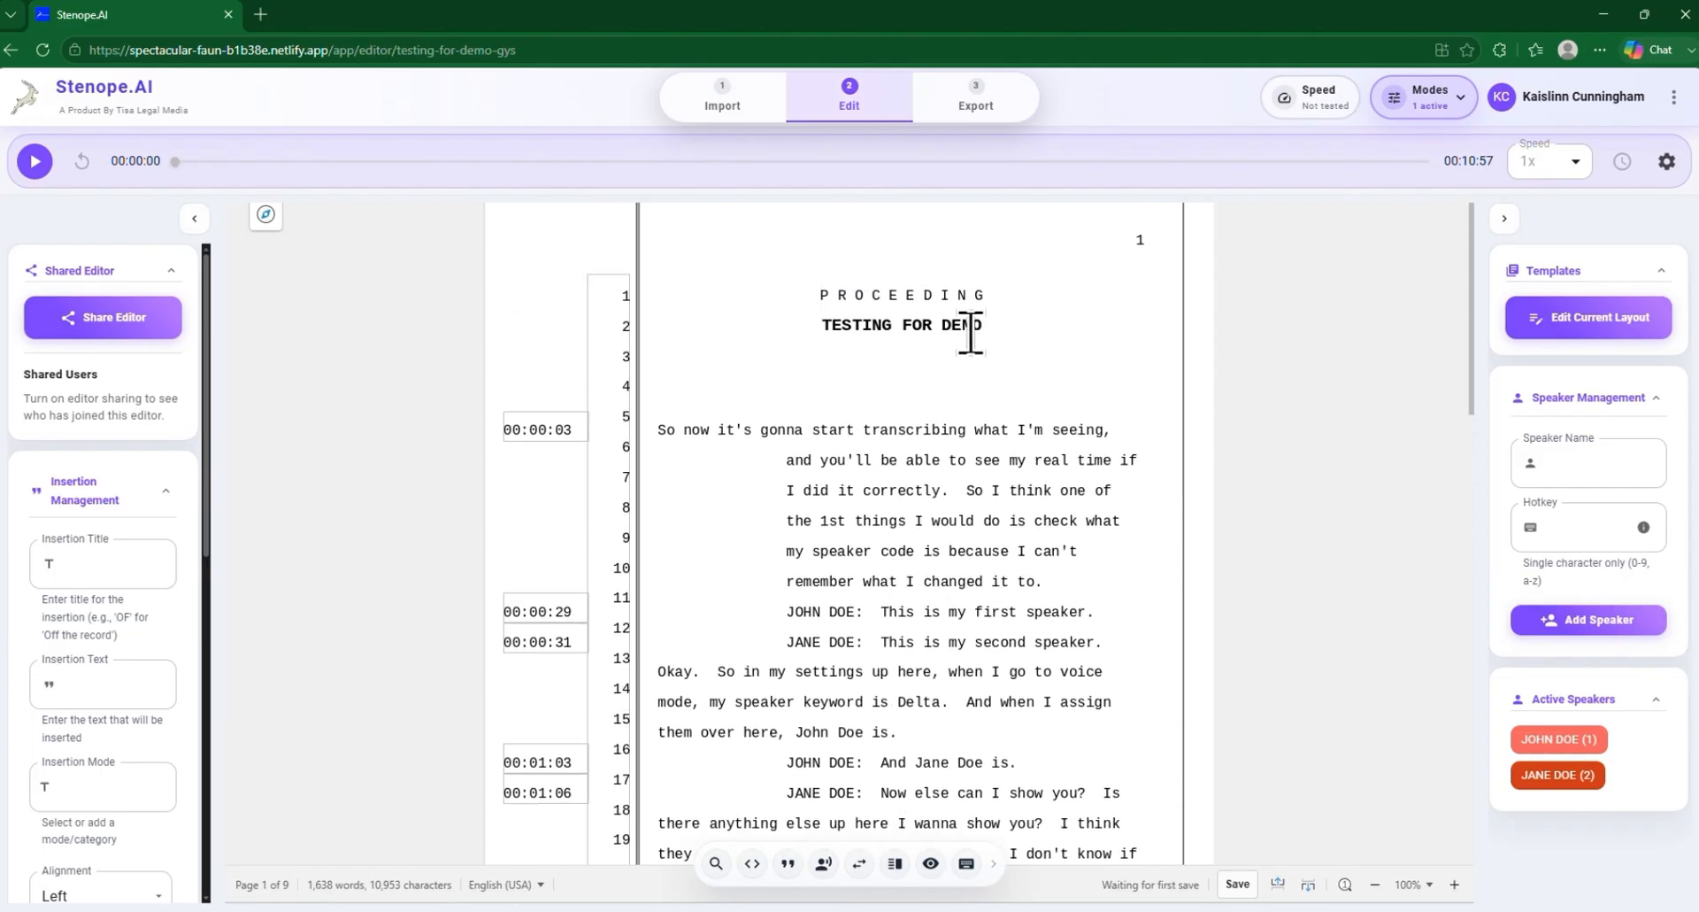
scroll(1141, 443, down, 1)
scroll(1140, 443, down, 1)
scroll(1138, 444, up, 1)
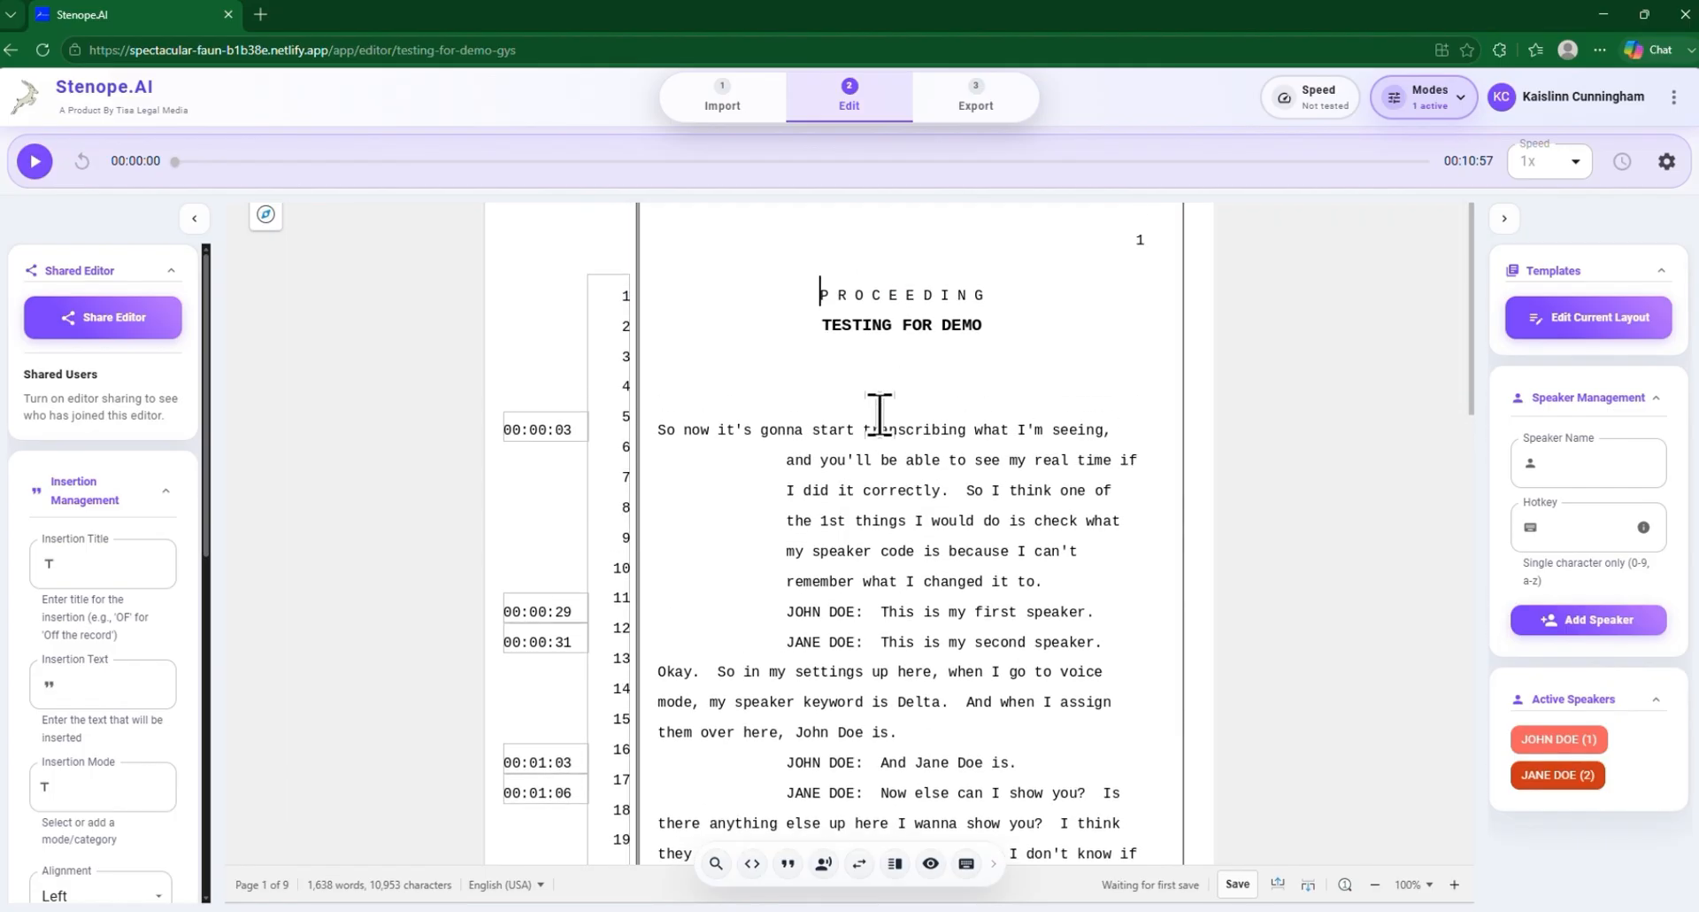
click(679, 391)
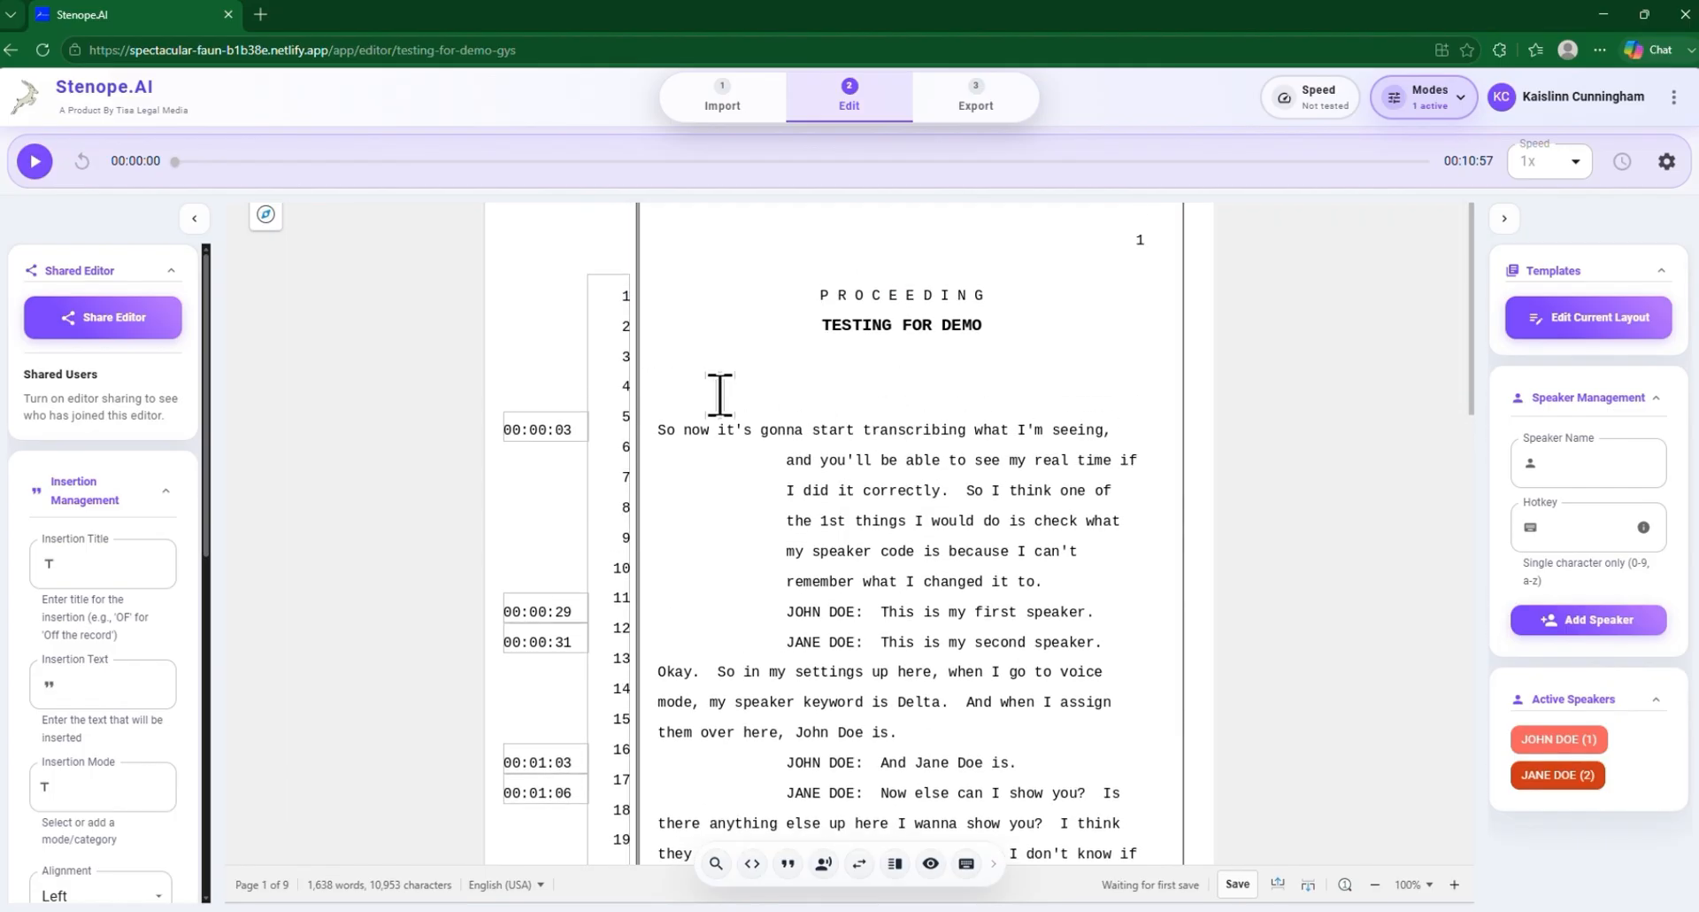
drag(717, 390, 779, 330)
key(BackSpace)
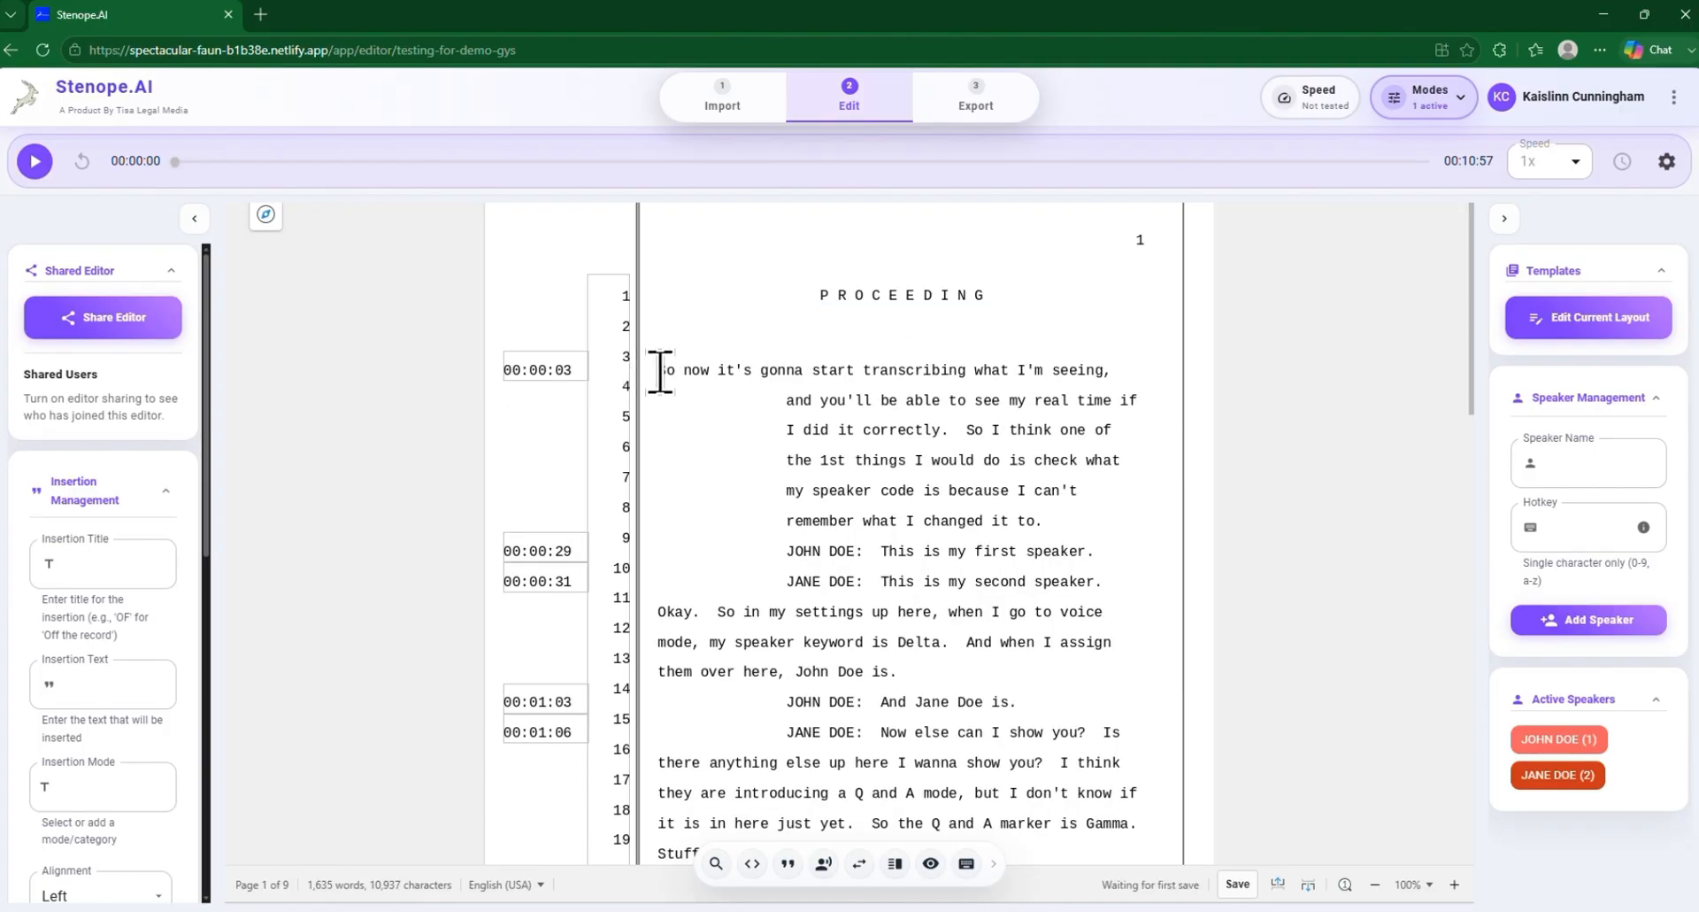
key(BackSpace)
Check the DIRECT EXAMINATION heading and the examiner's byline beneath it on page 2 of the transcript
scroll(1075, 390, down, 1)
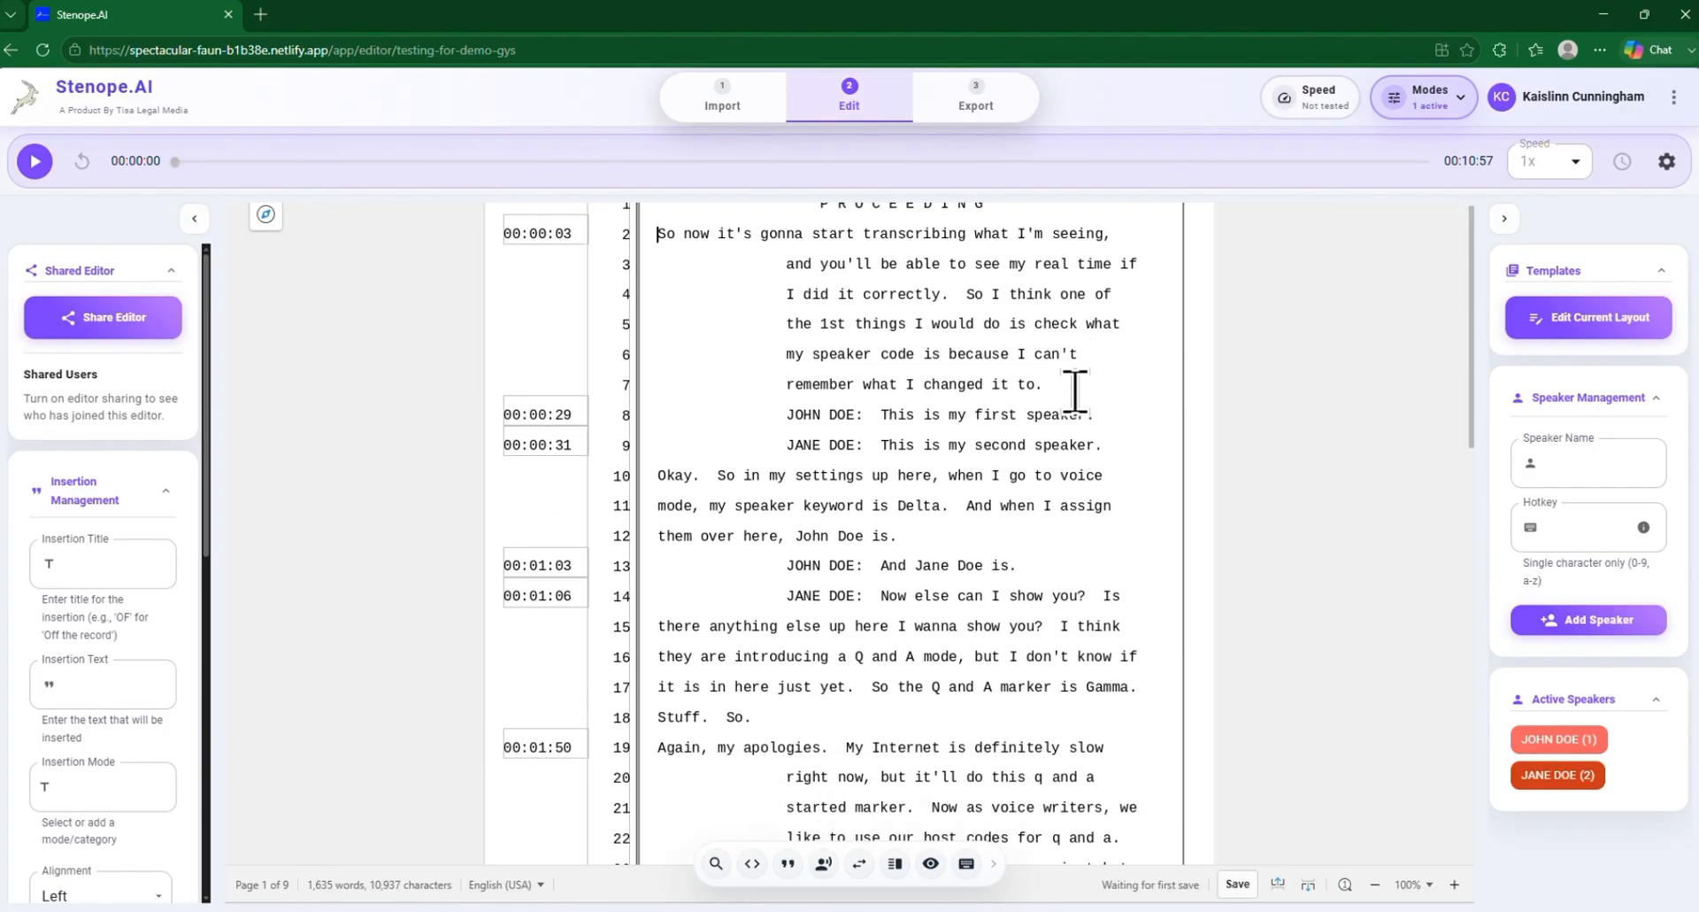
scroll(1076, 391, down, 5)
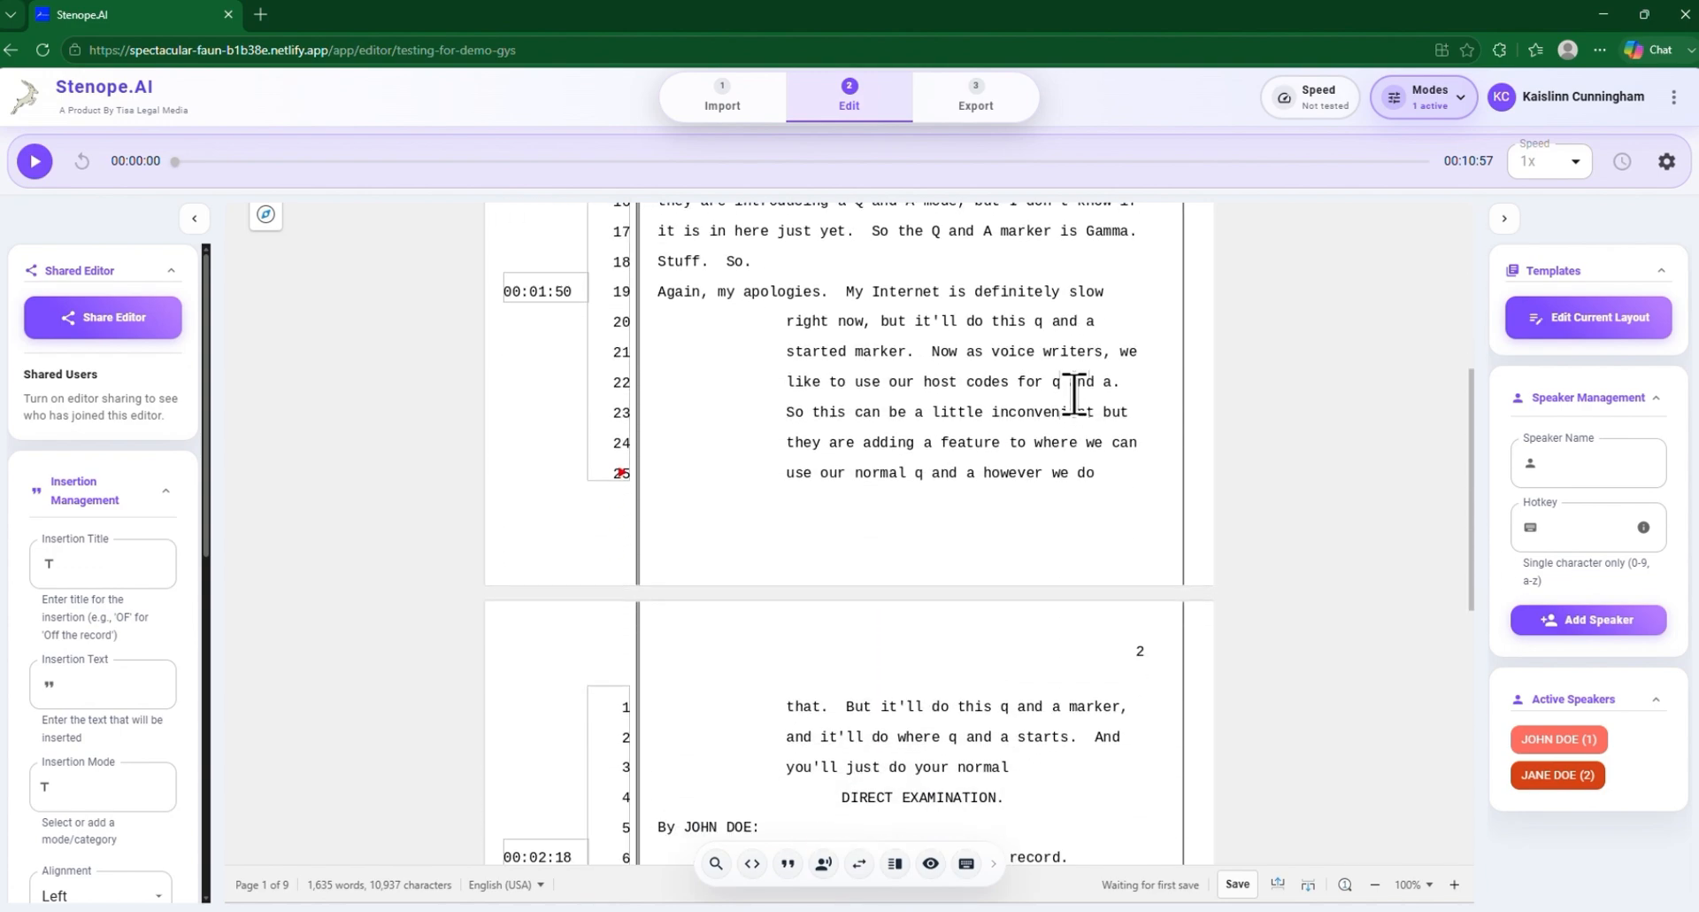
scroll(1075, 390, down, 3)
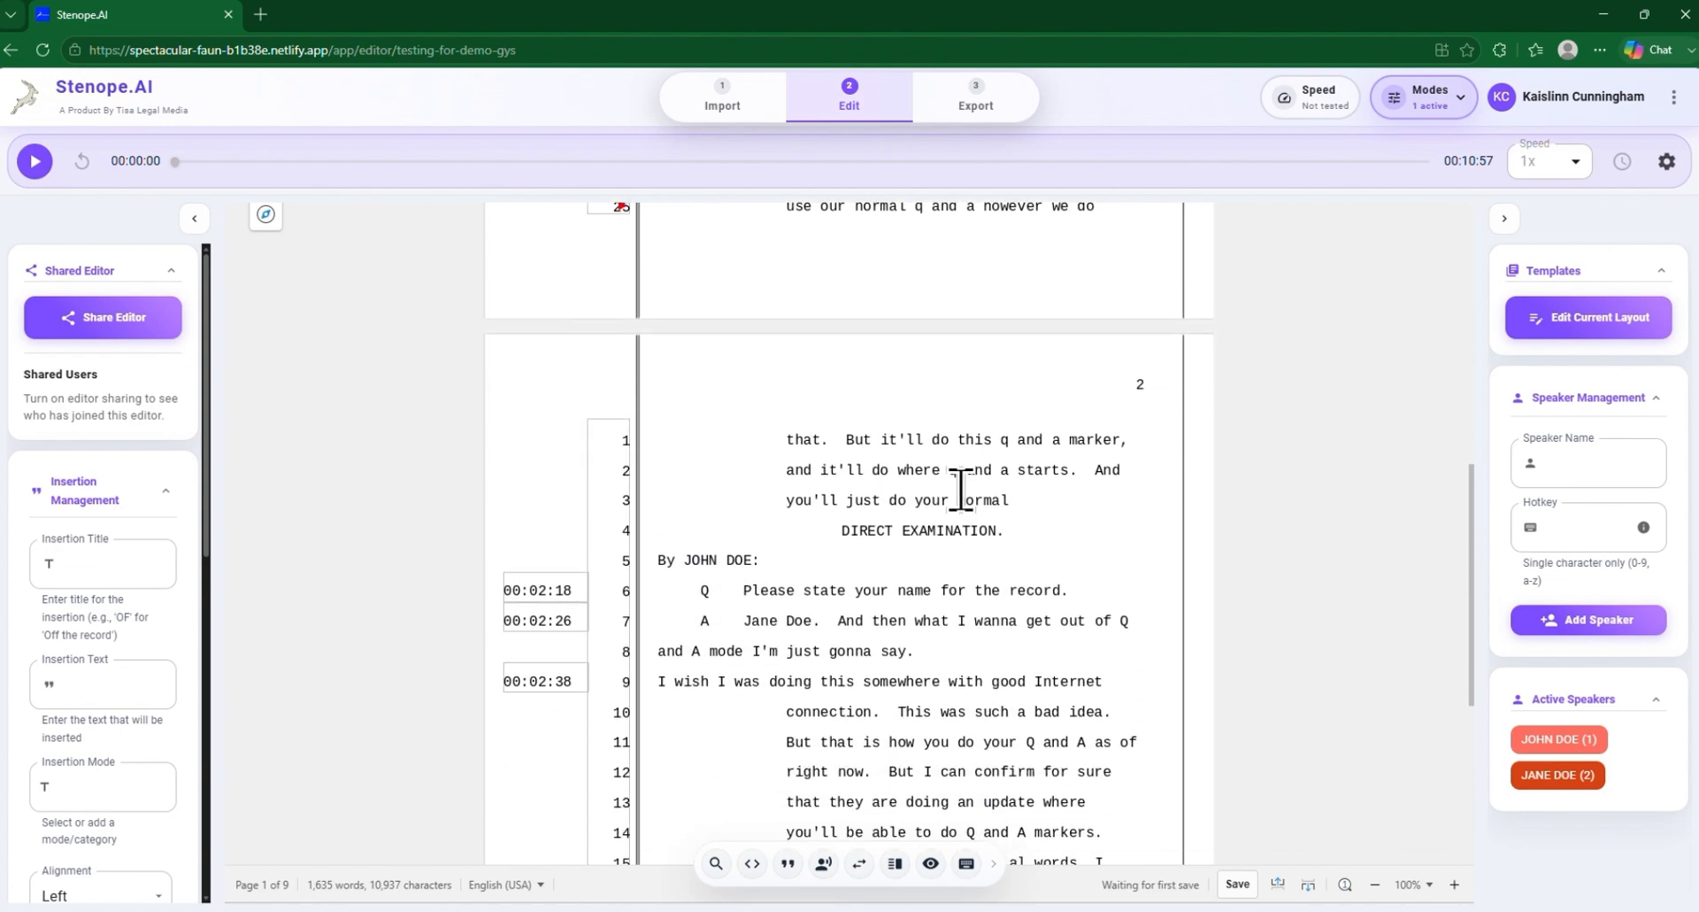
drag(839, 531, 1030, 531)
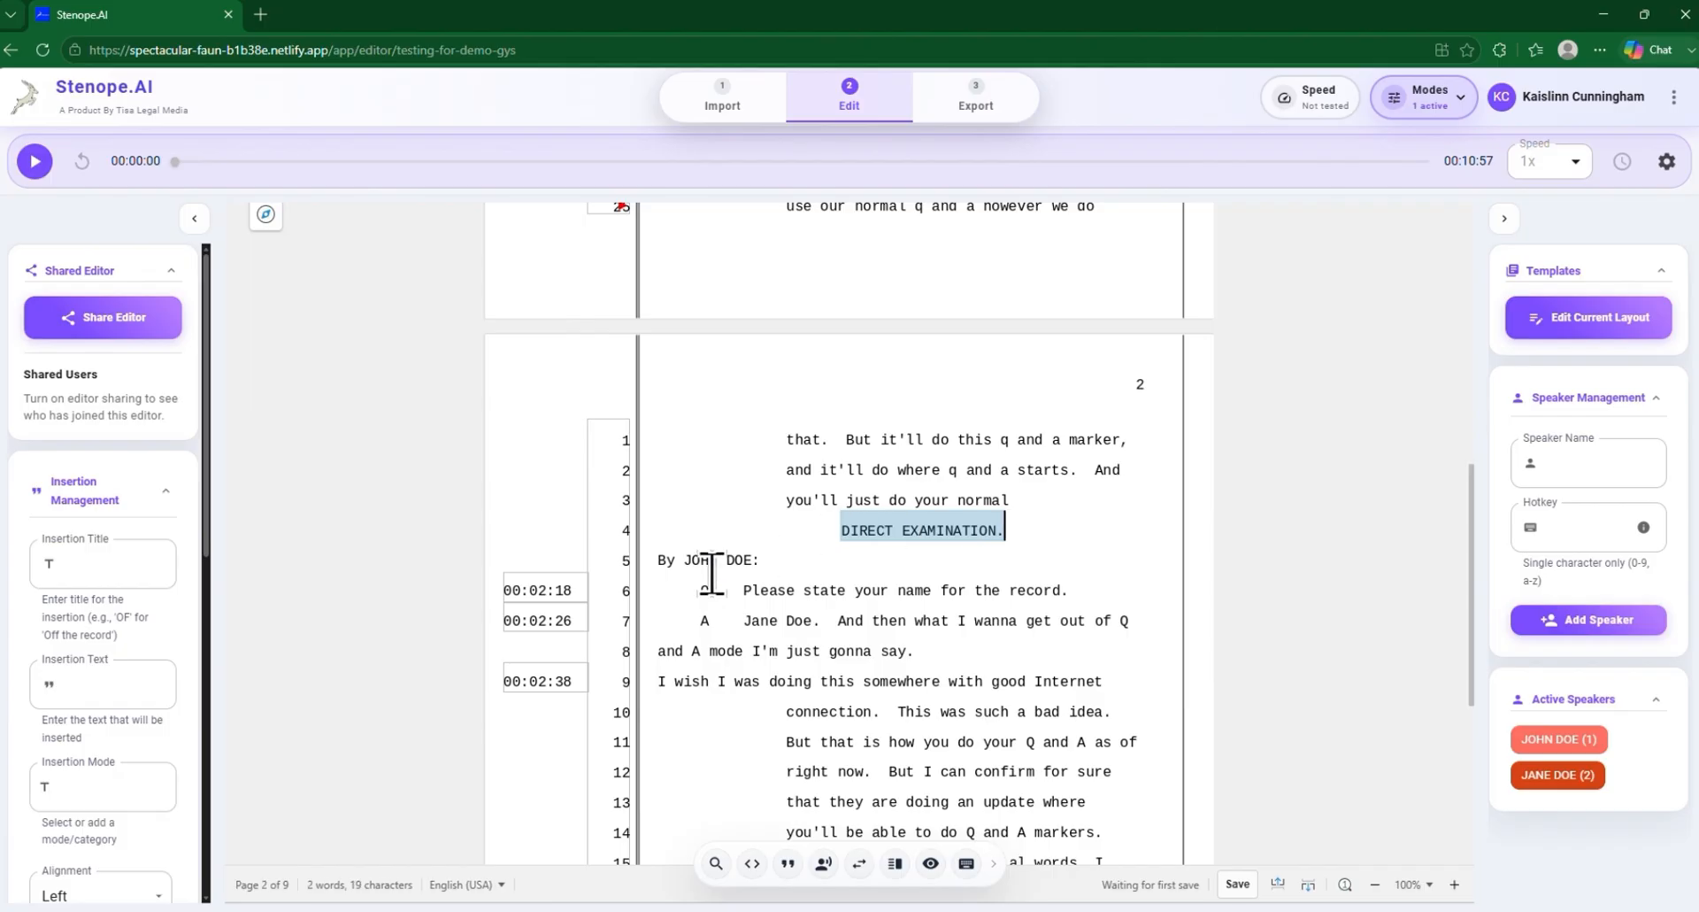
drag(761, 559, 658, 558)
click(1025, 516)
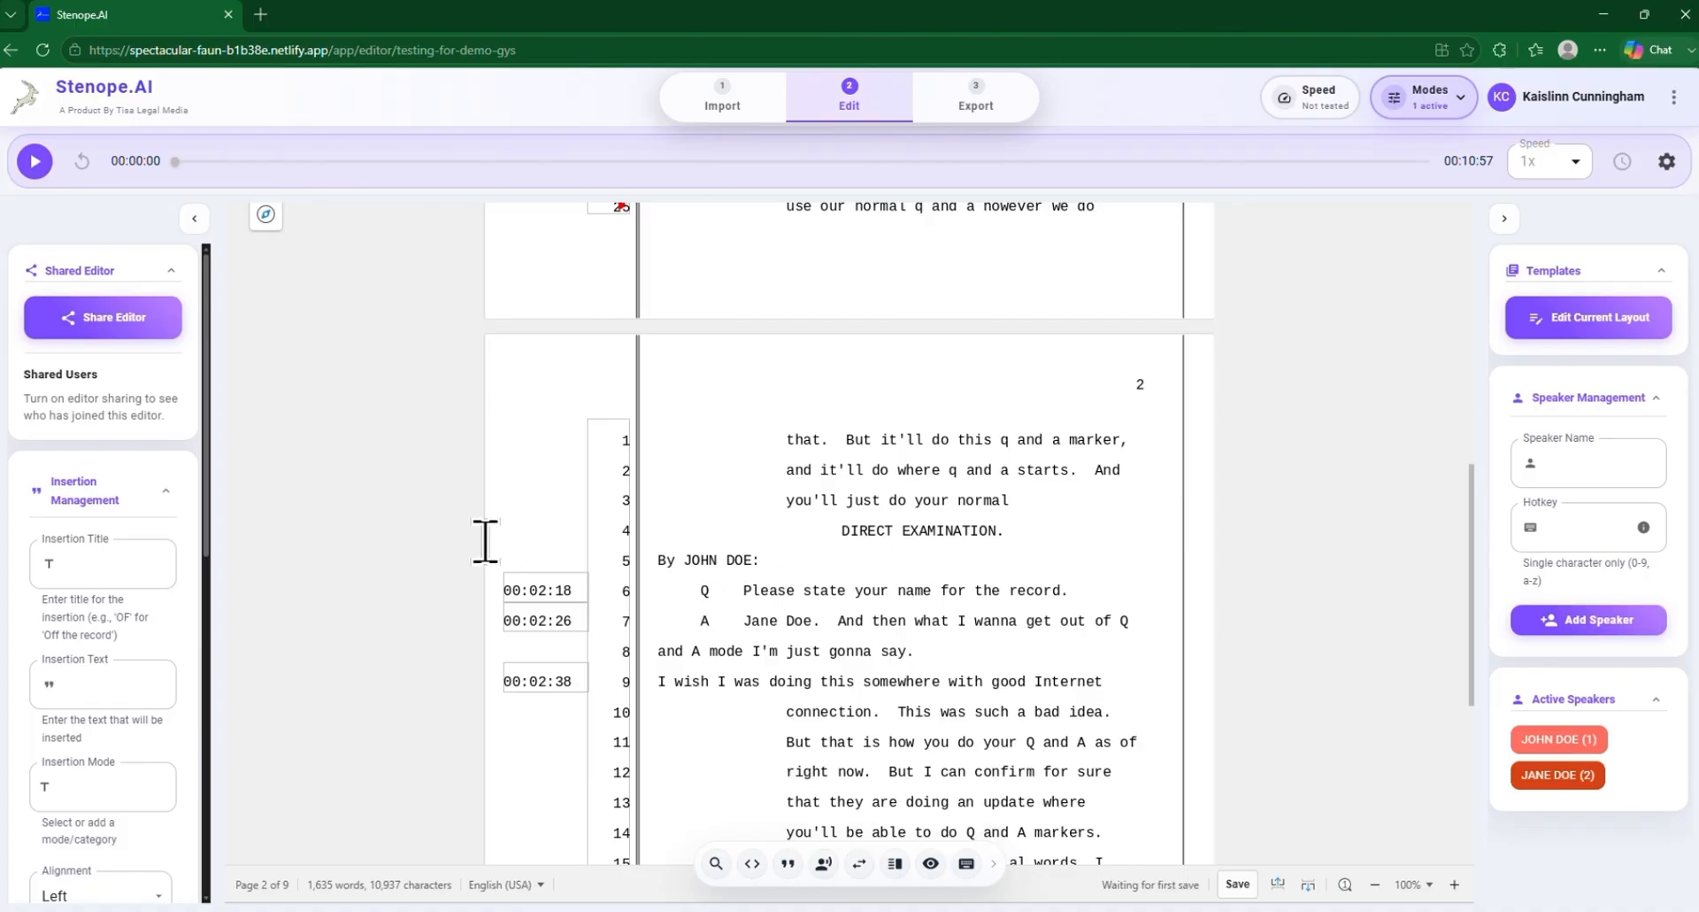
Review the paragraph, speaker and Q and A formatting across pages 1 and 2 of the rough transcript
scroll(1105, 502, down, 2)
scroll(1106, 506, down, 3)
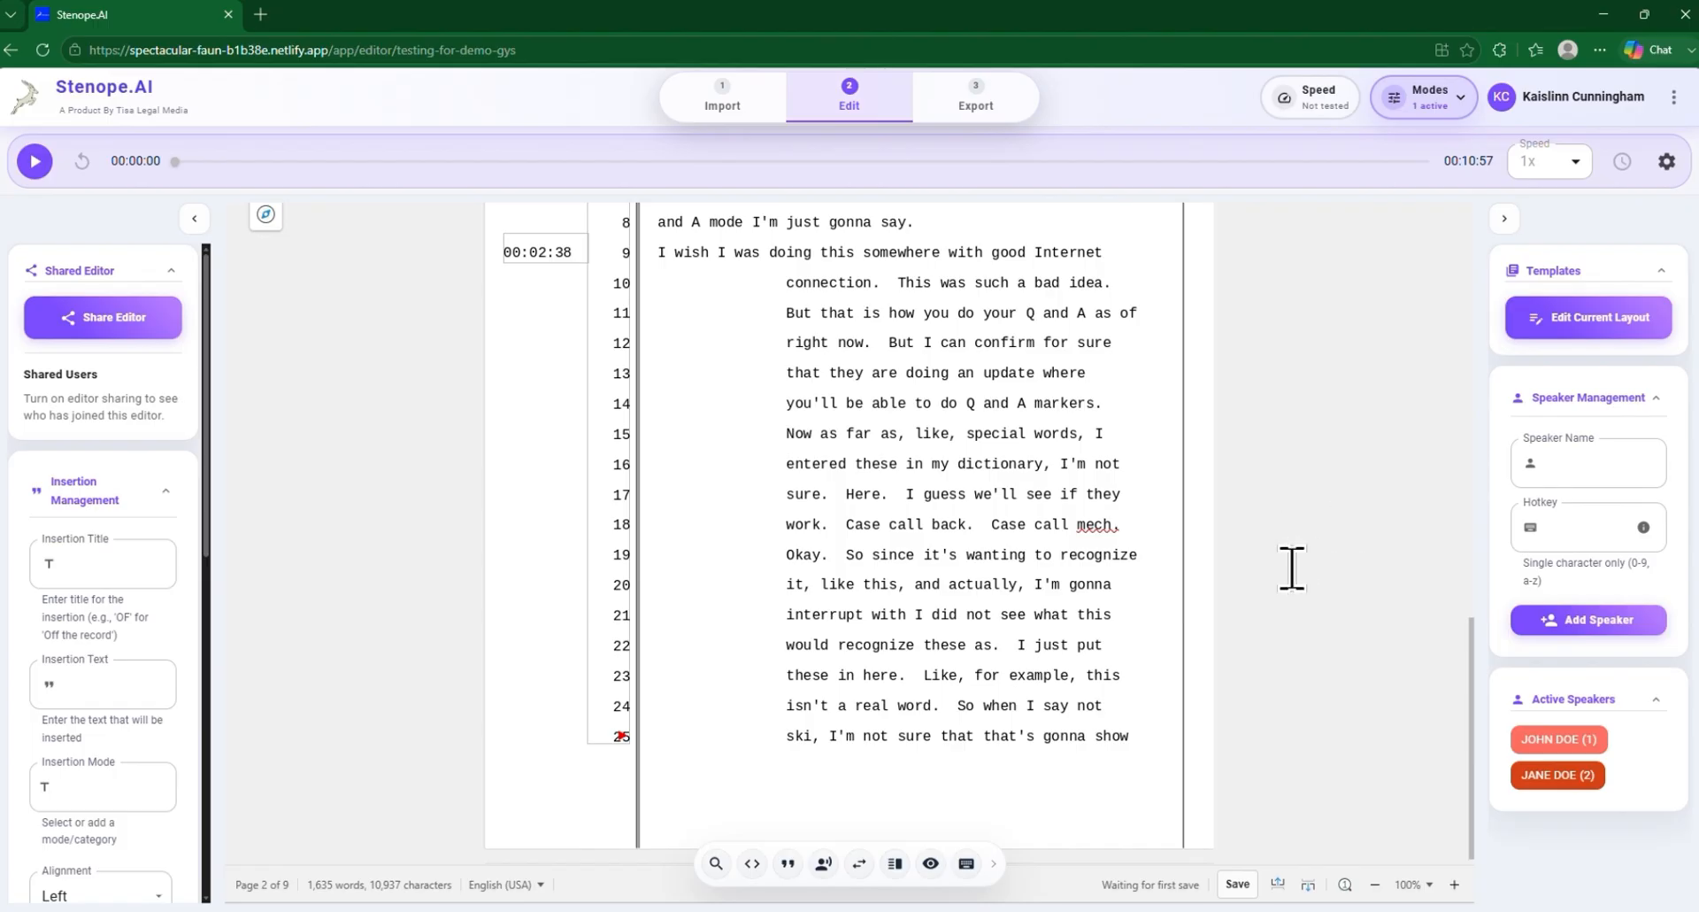
scroll(1123, 562, up, 4)
scroll(1117, 566, up, 8)
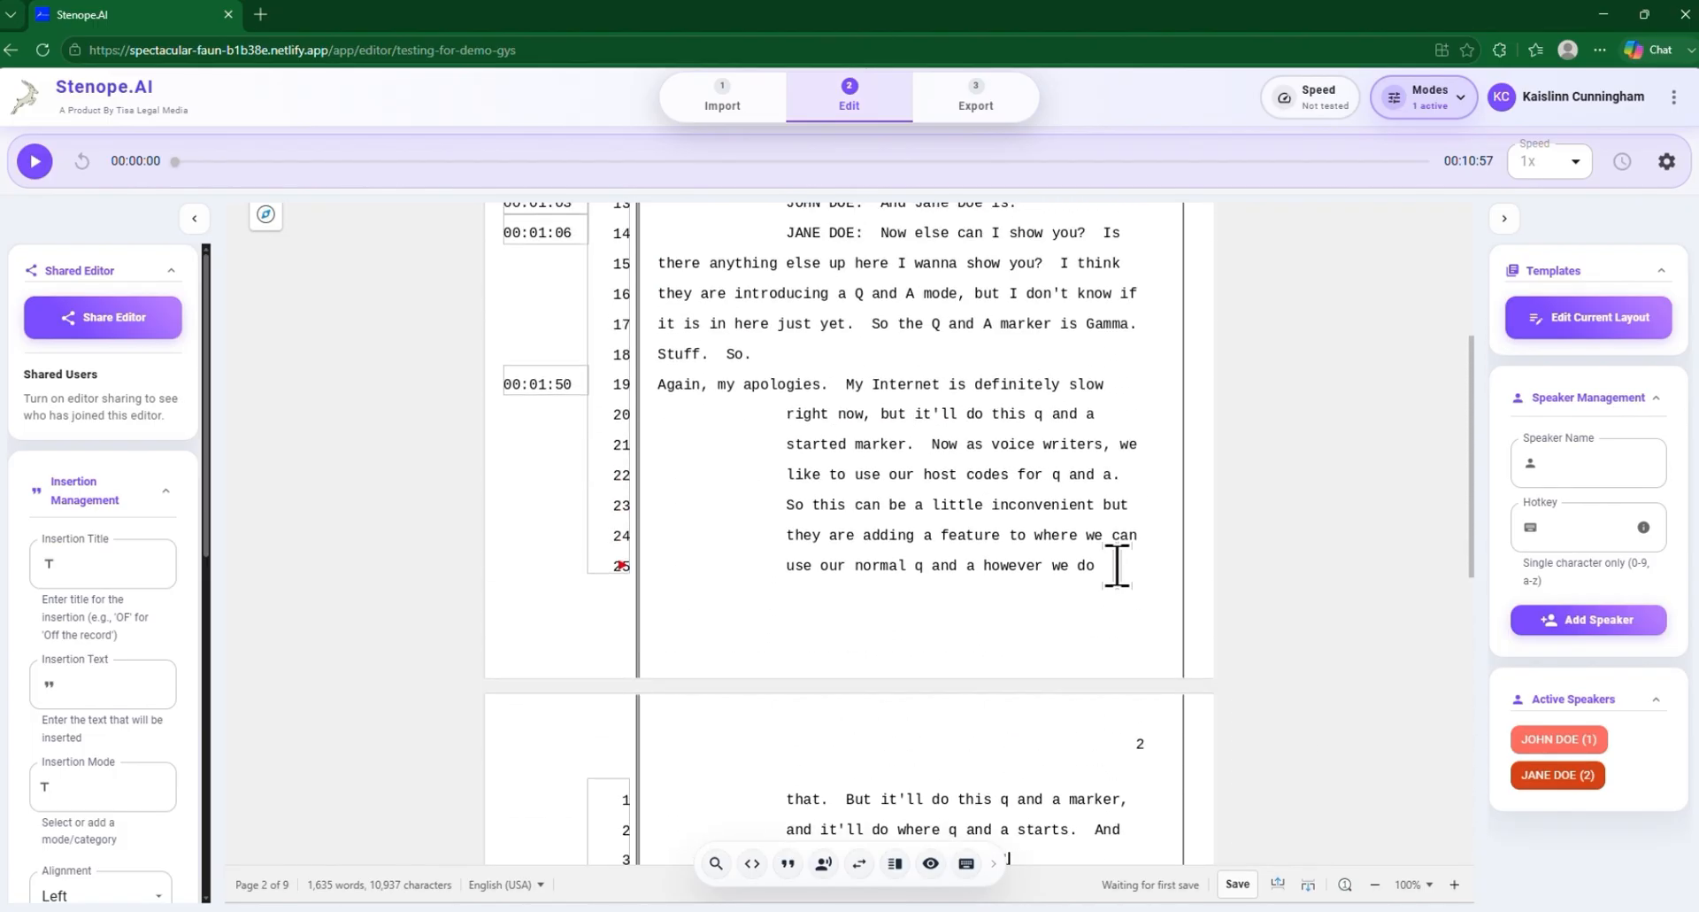
scroll(1117, 564, up, 2)
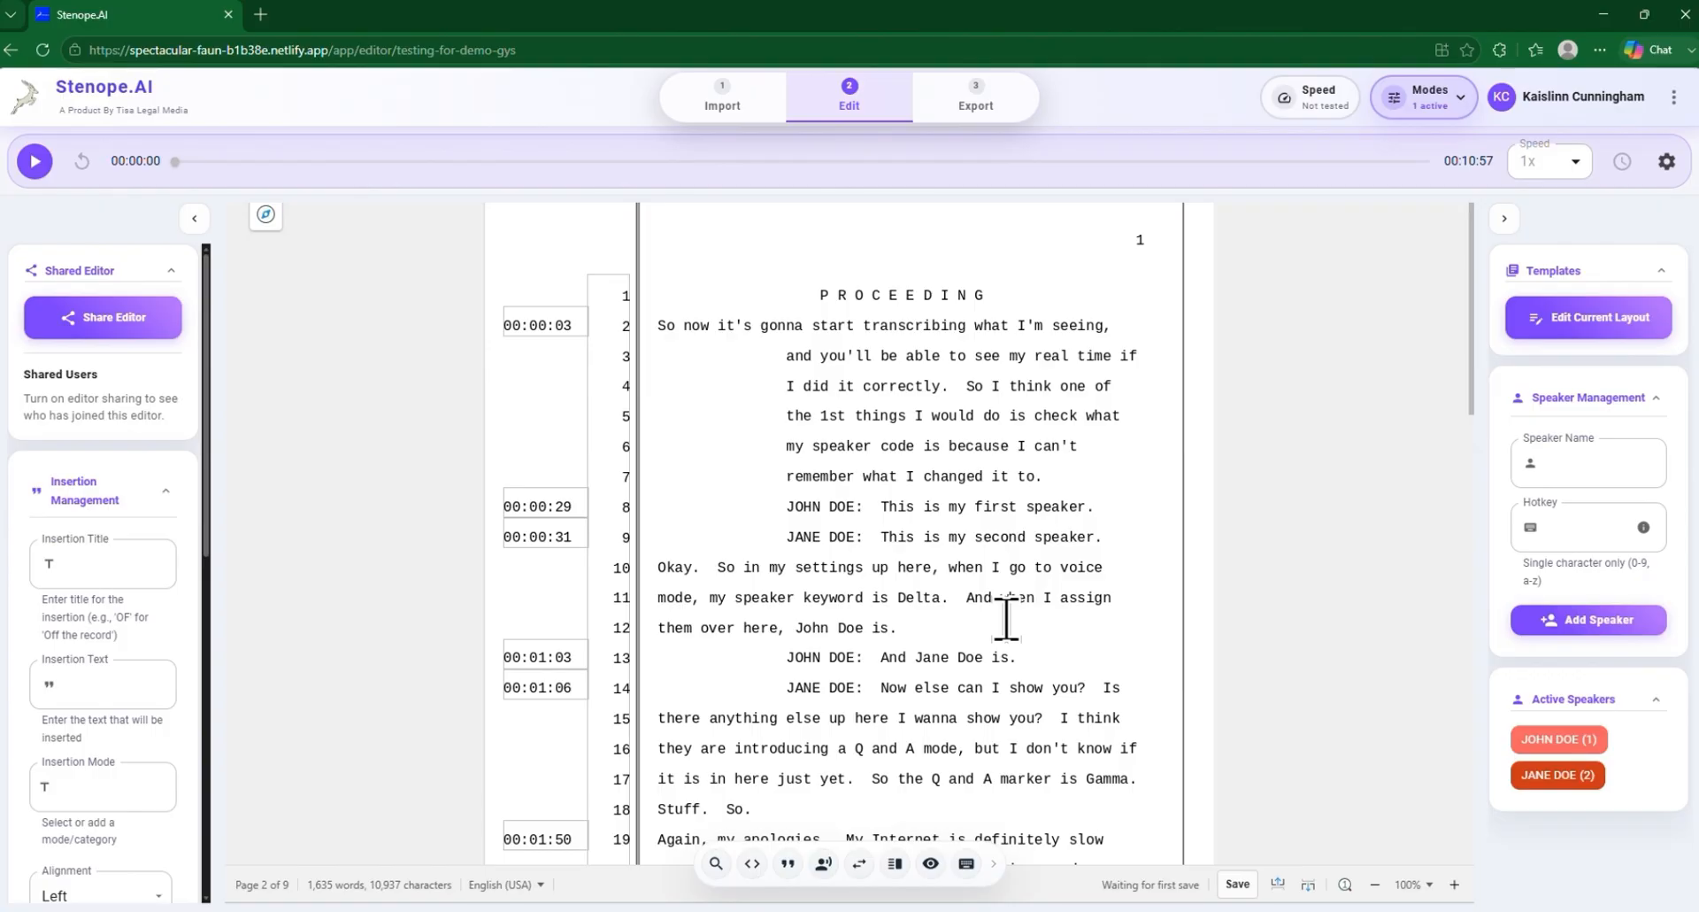
scroll(1006, 617, down, 2)
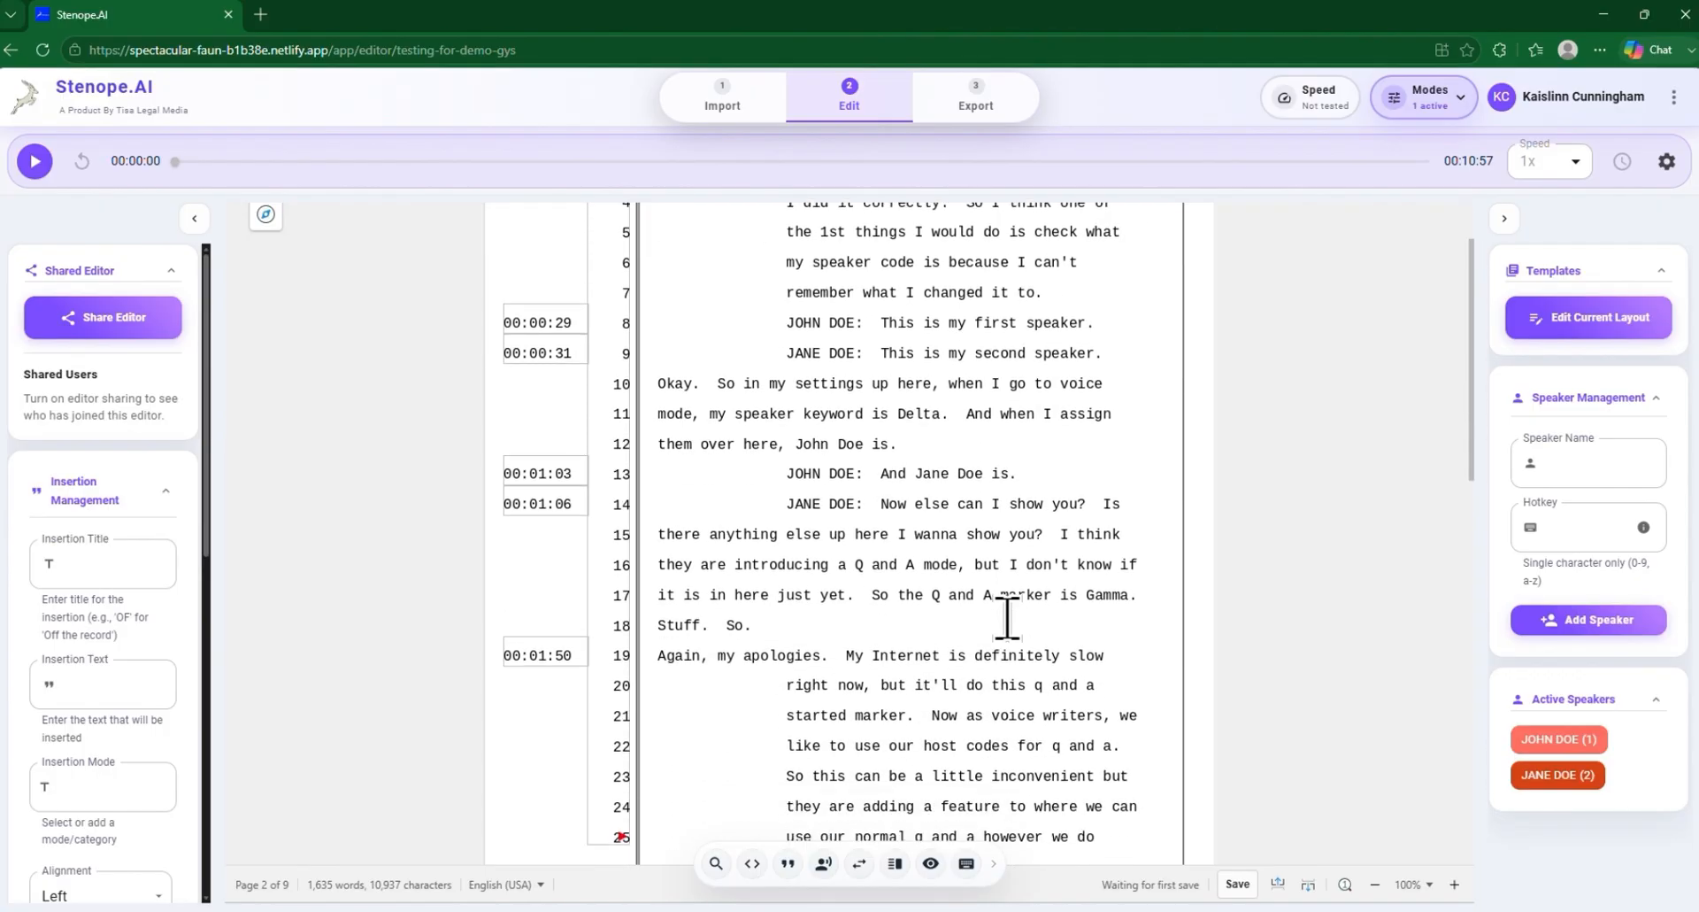
scroll(1009, 617, down, 1)
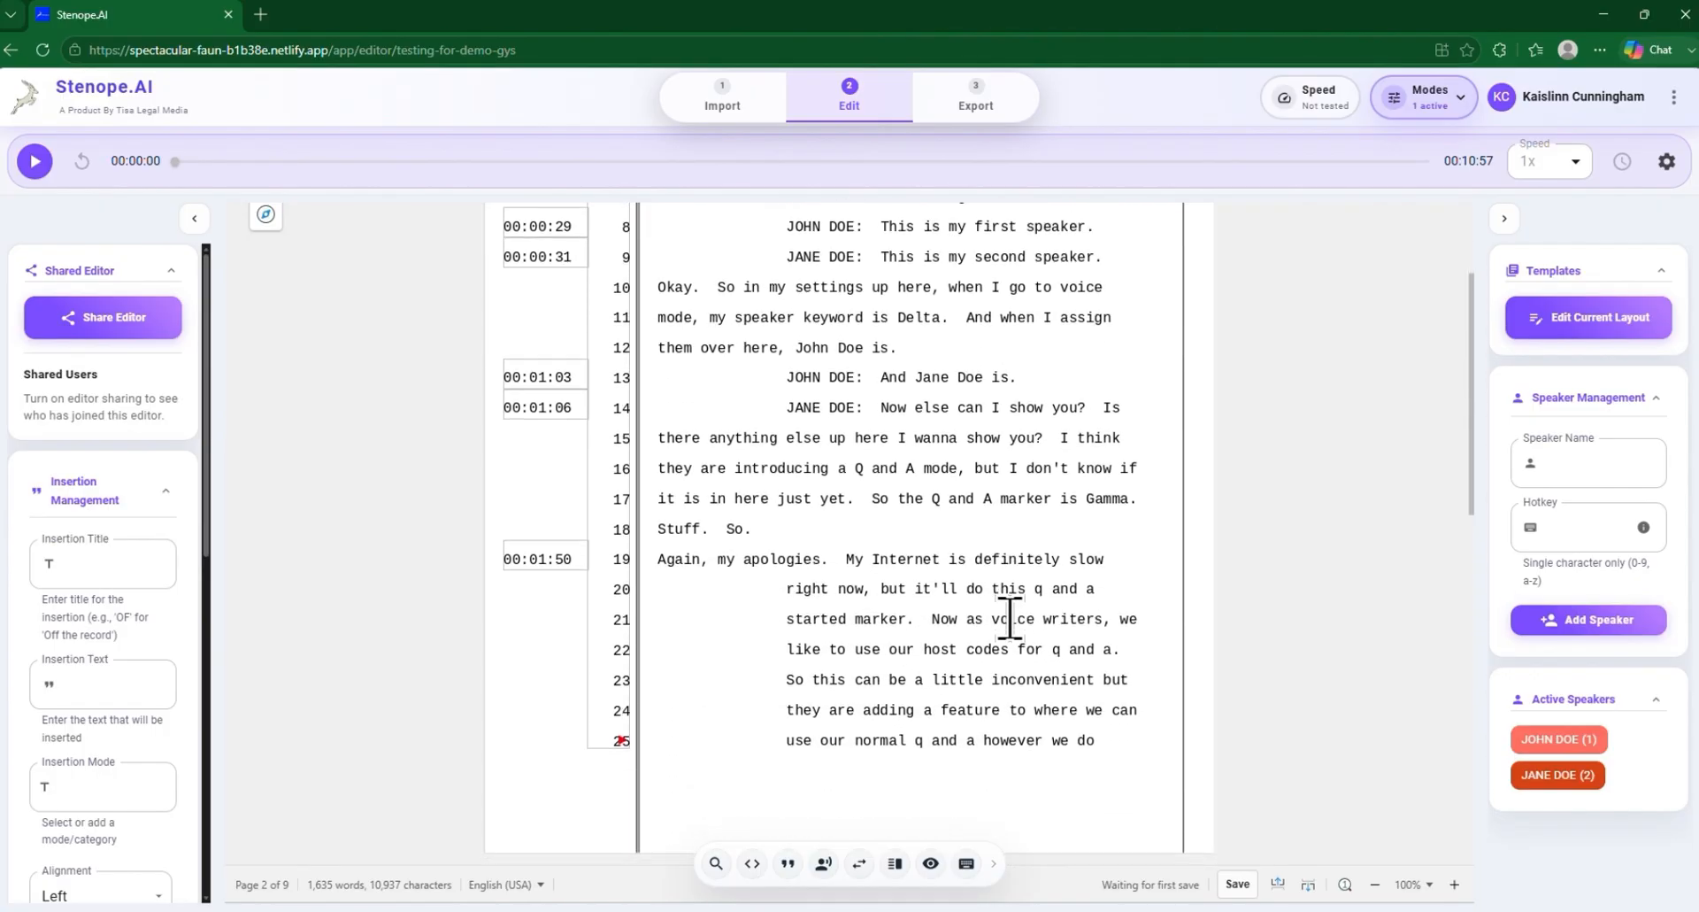
scroll(1009, 617, down, 5)
scroll(987, 624, down, 6)
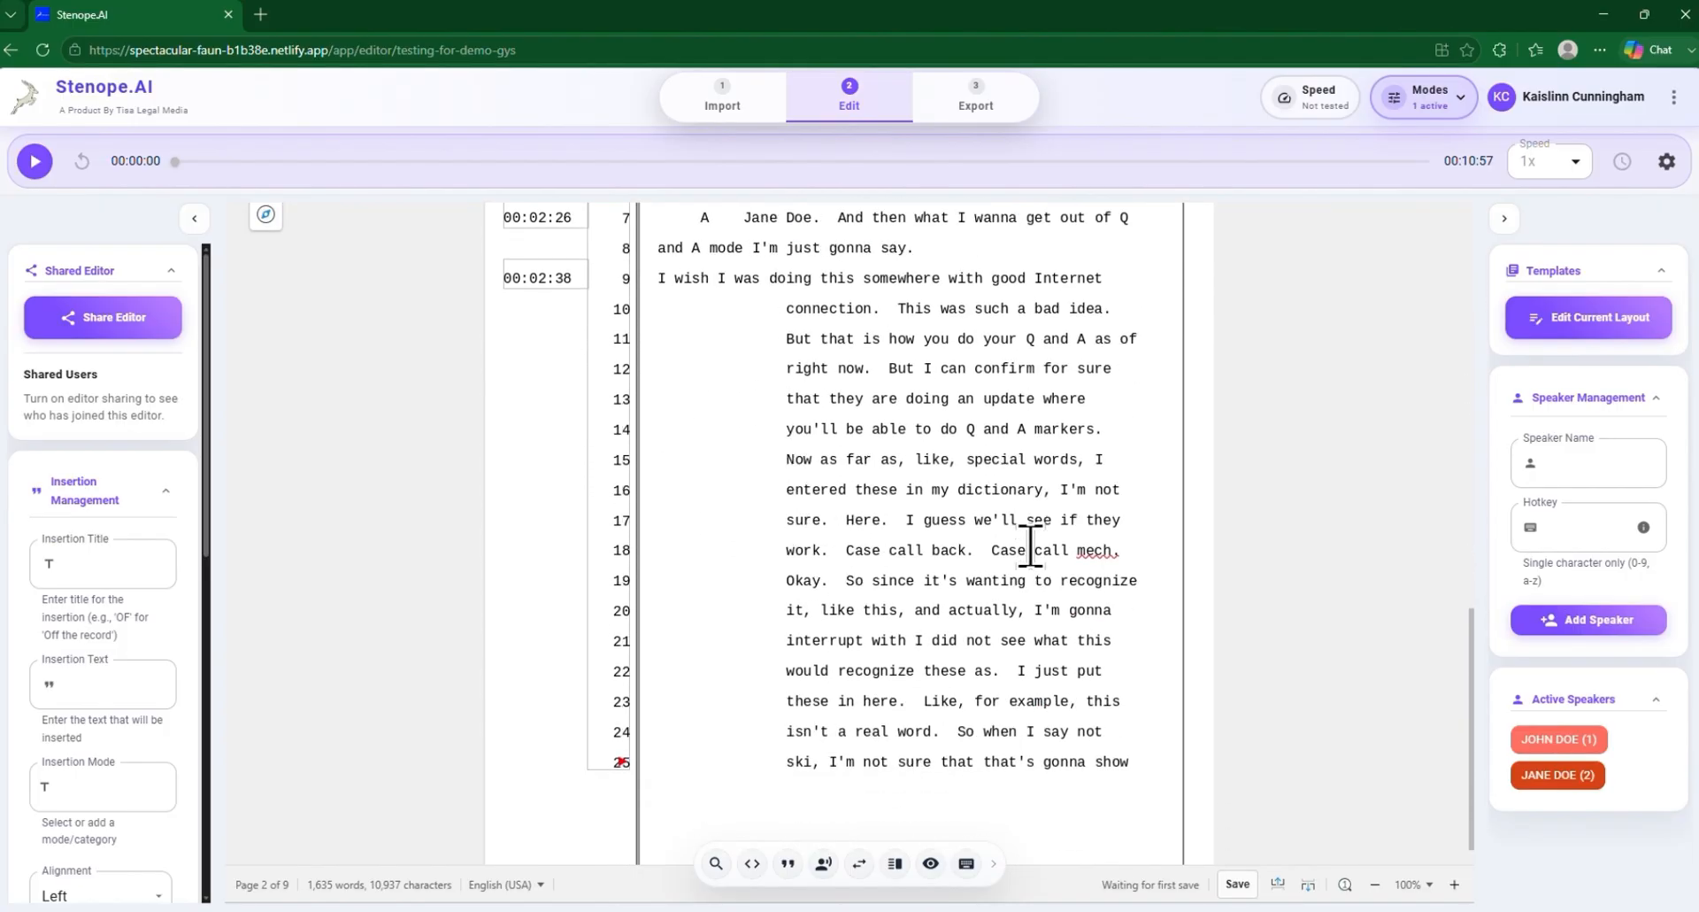
scroll(1031, 544, up, 4)
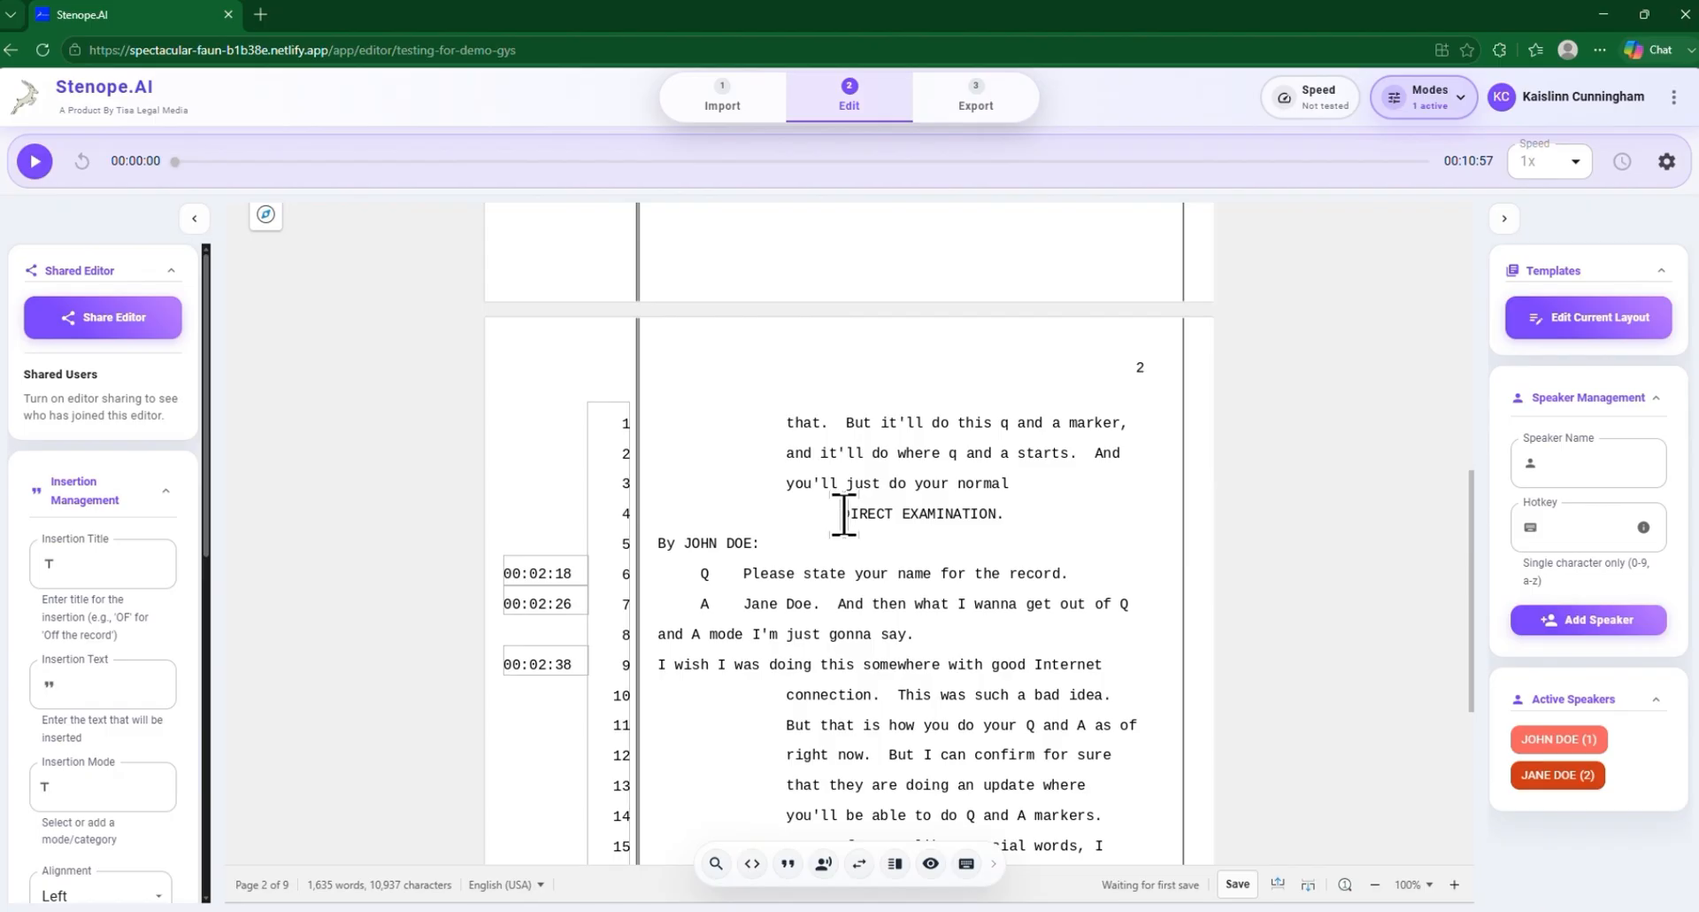
drag(843, 514, 899, 534)
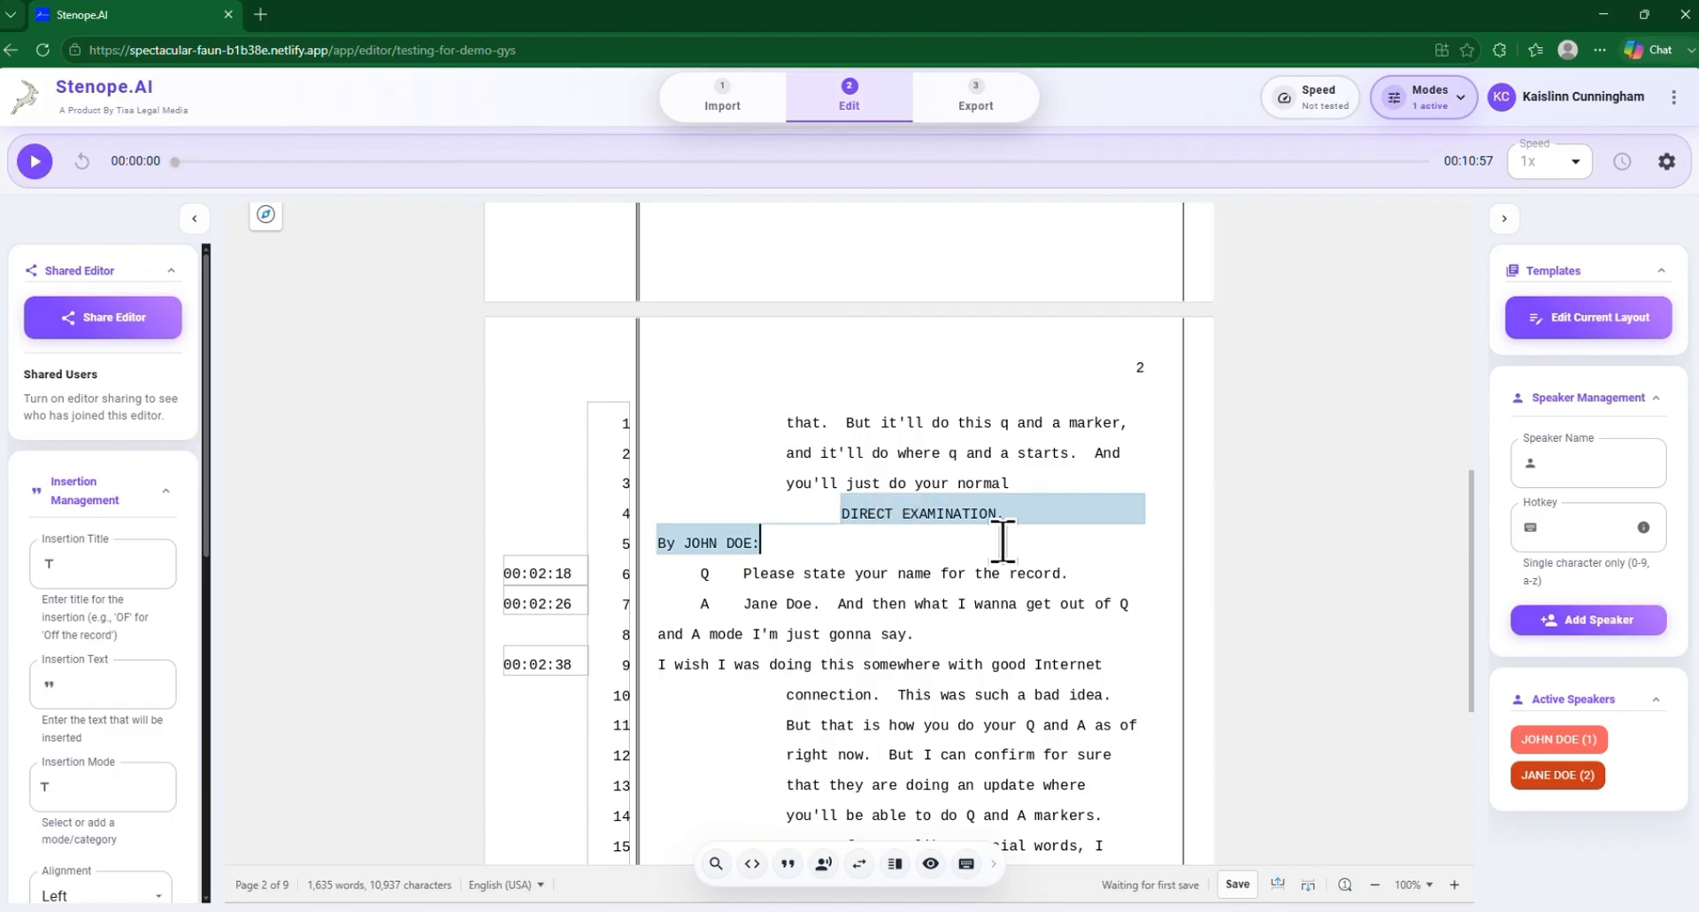
scroll(1002, 540, up, 9)
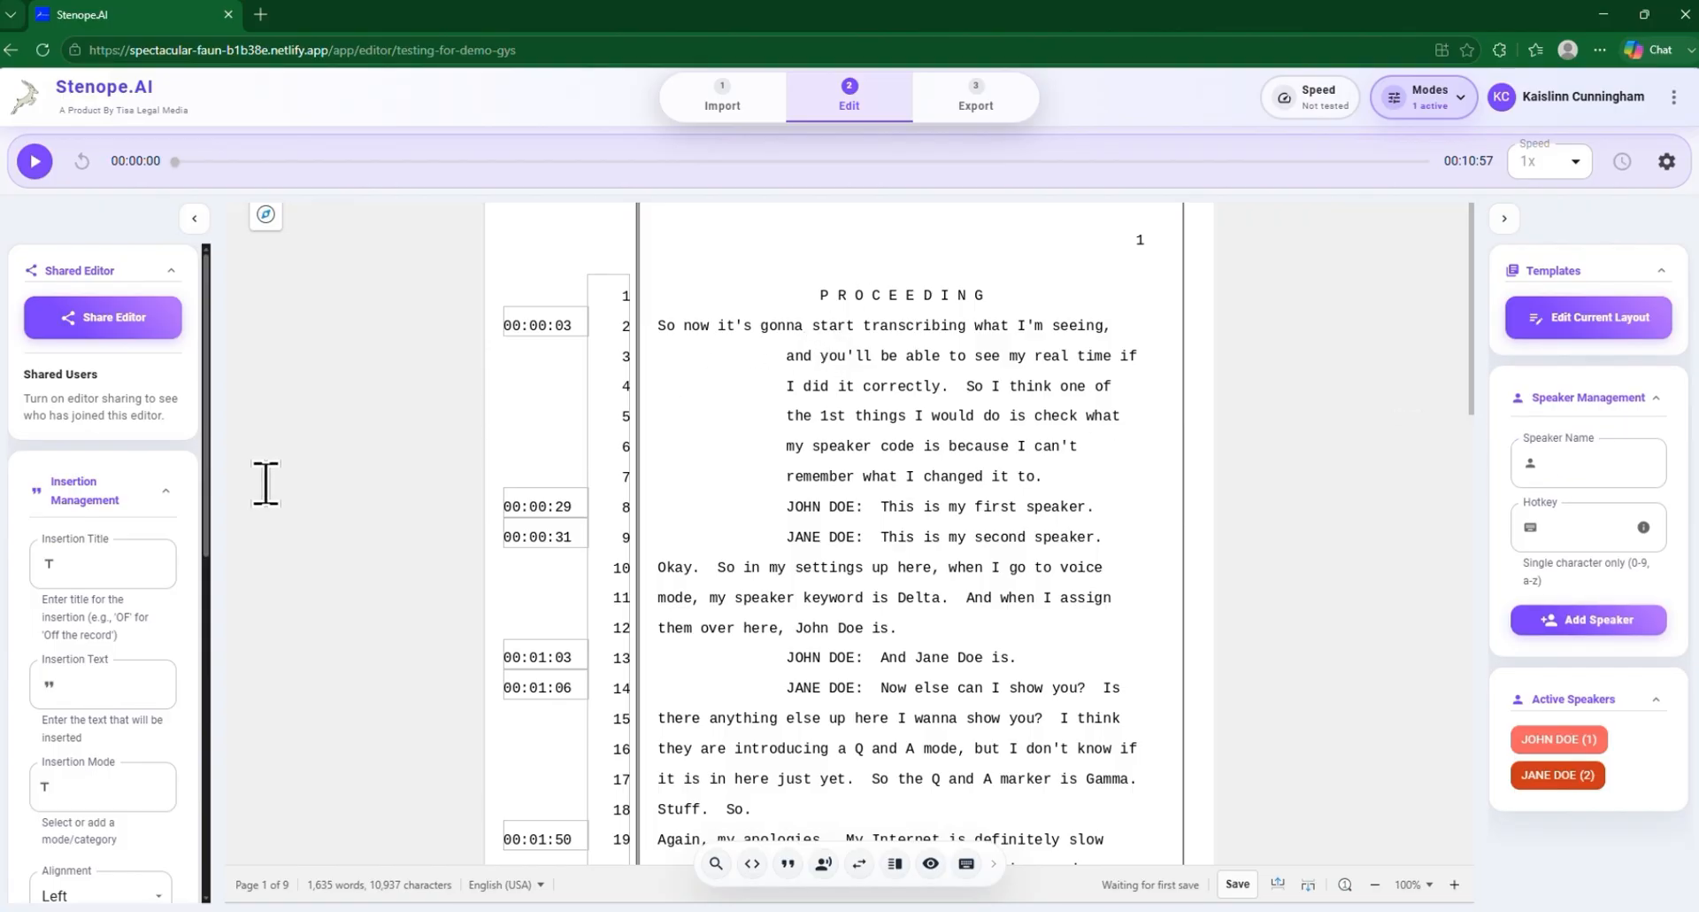
Look over the insertion settings and the saved entries in the Insertions List
scroll(88, 584, down, 7)
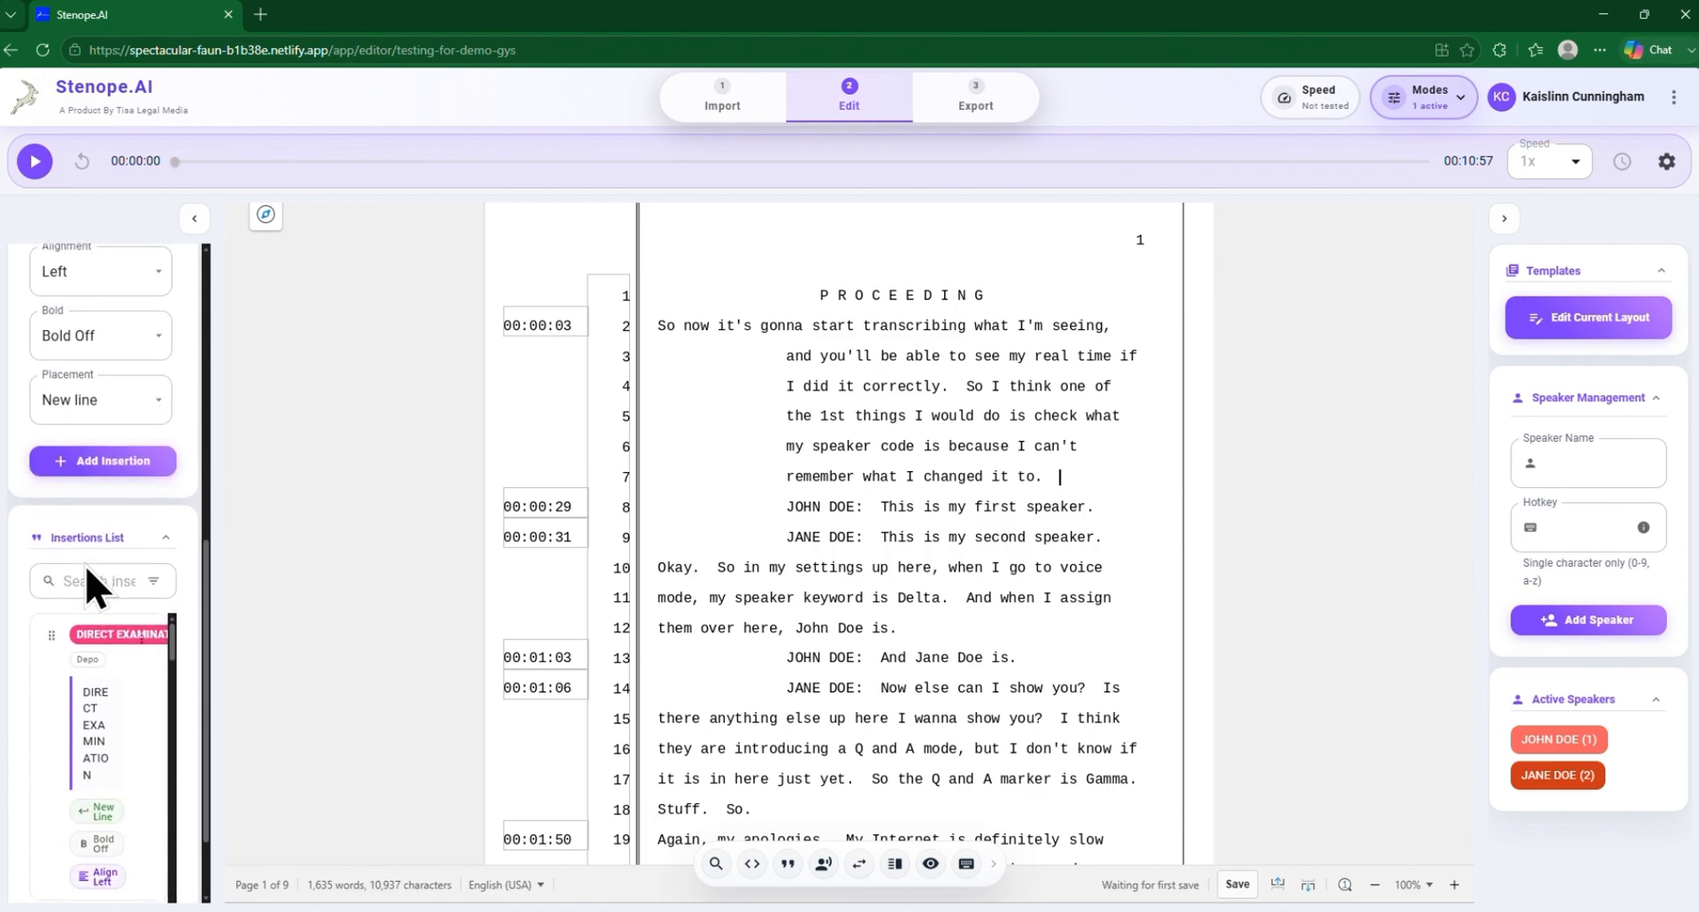
scroll(88, 584, down, 3)
scroll(89, 584, up, 5)
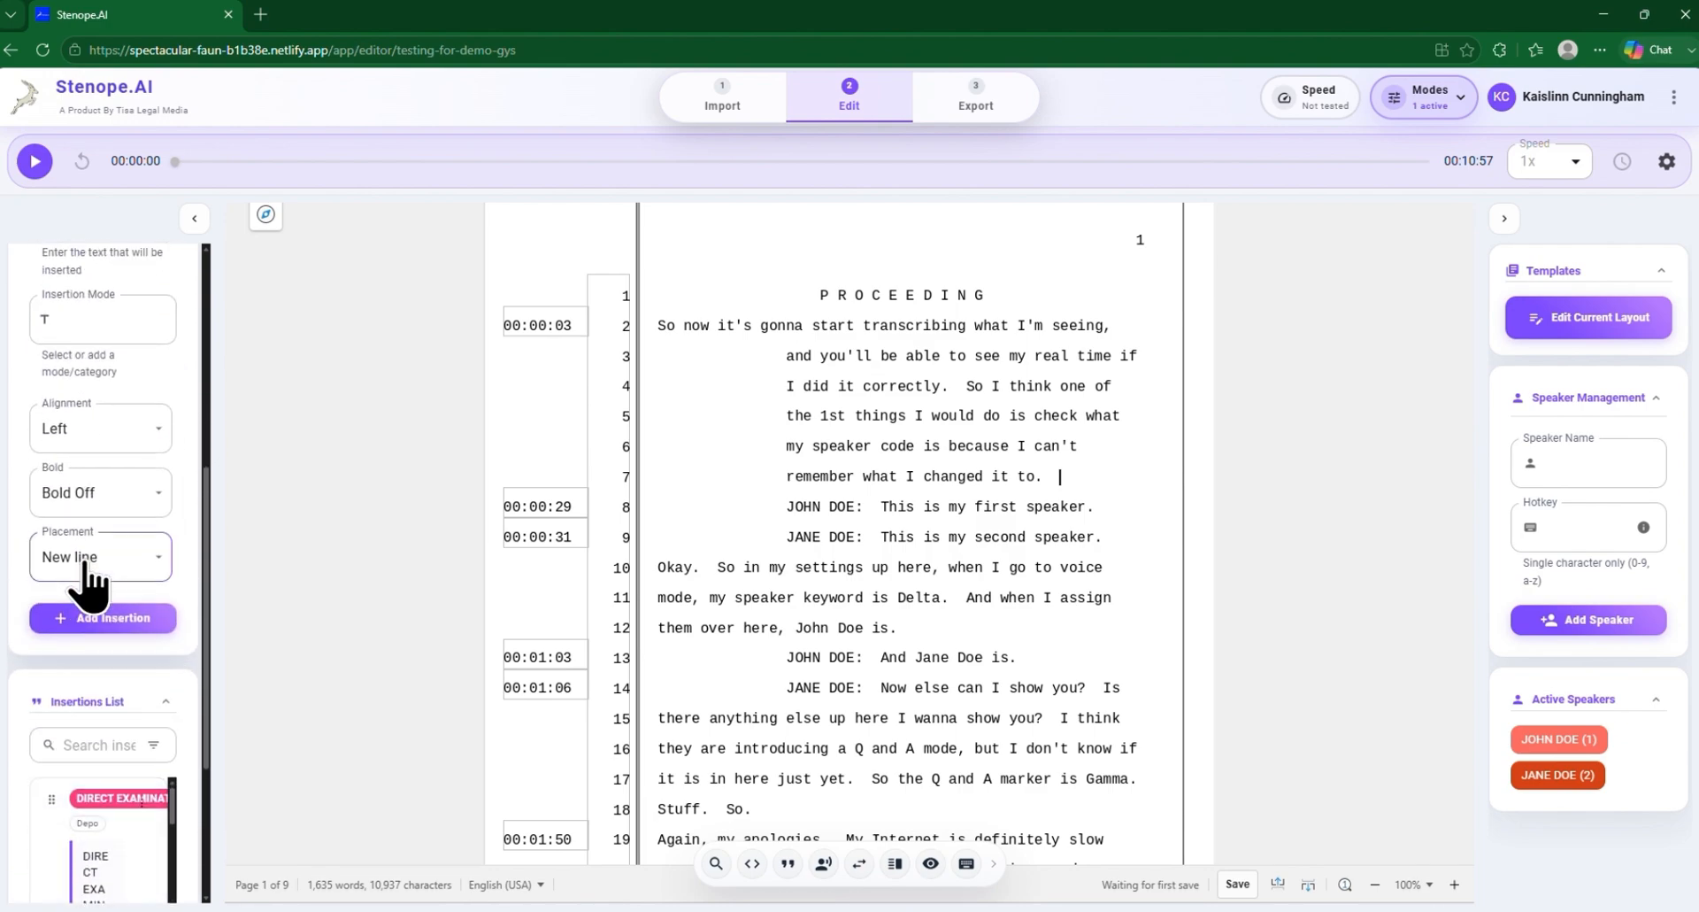
scroll(185, 504, up, 5)
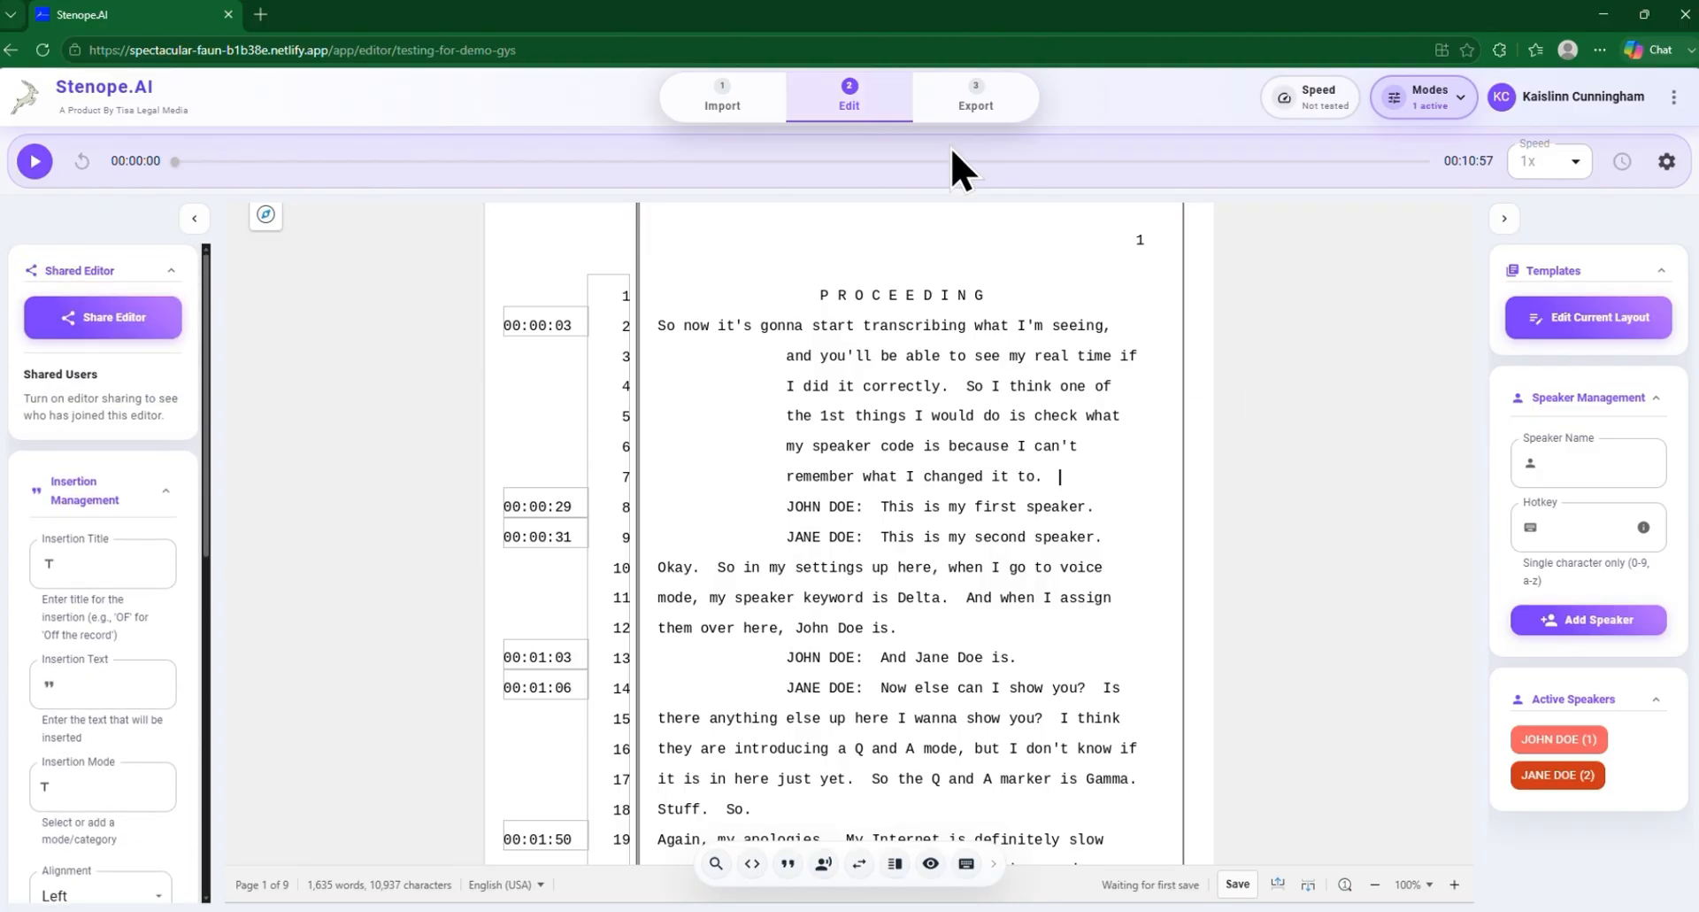
Set up the export package to include PDF, RTF and ASCII formats, with no audio and no exhibits
click(977, 88)
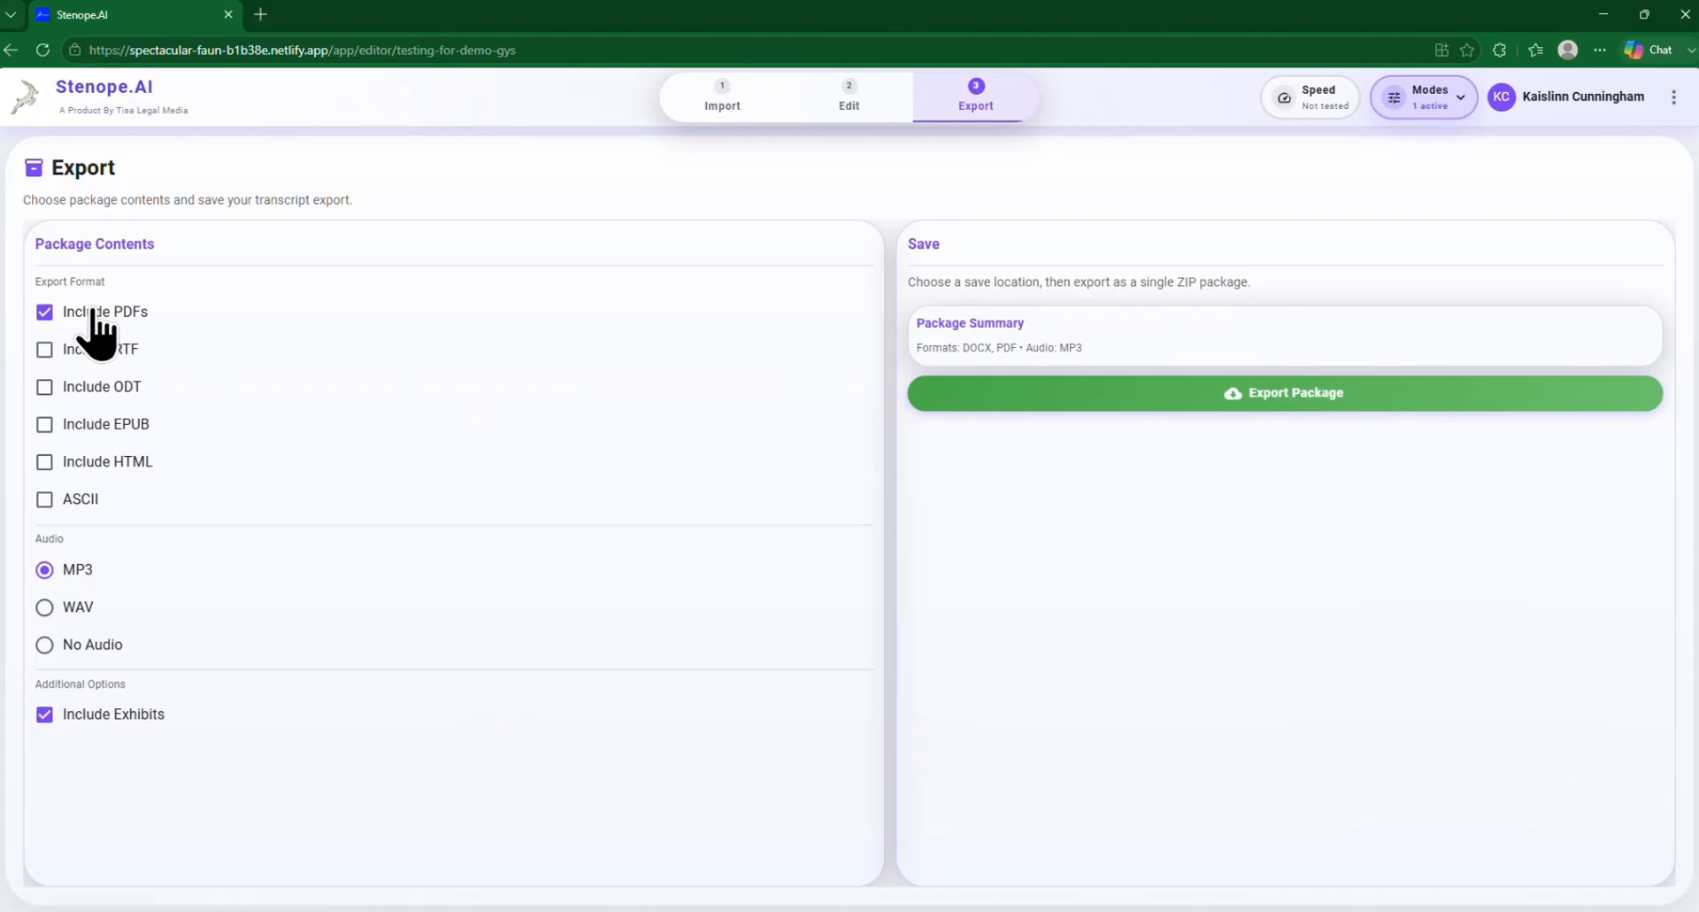
click(41, 345)
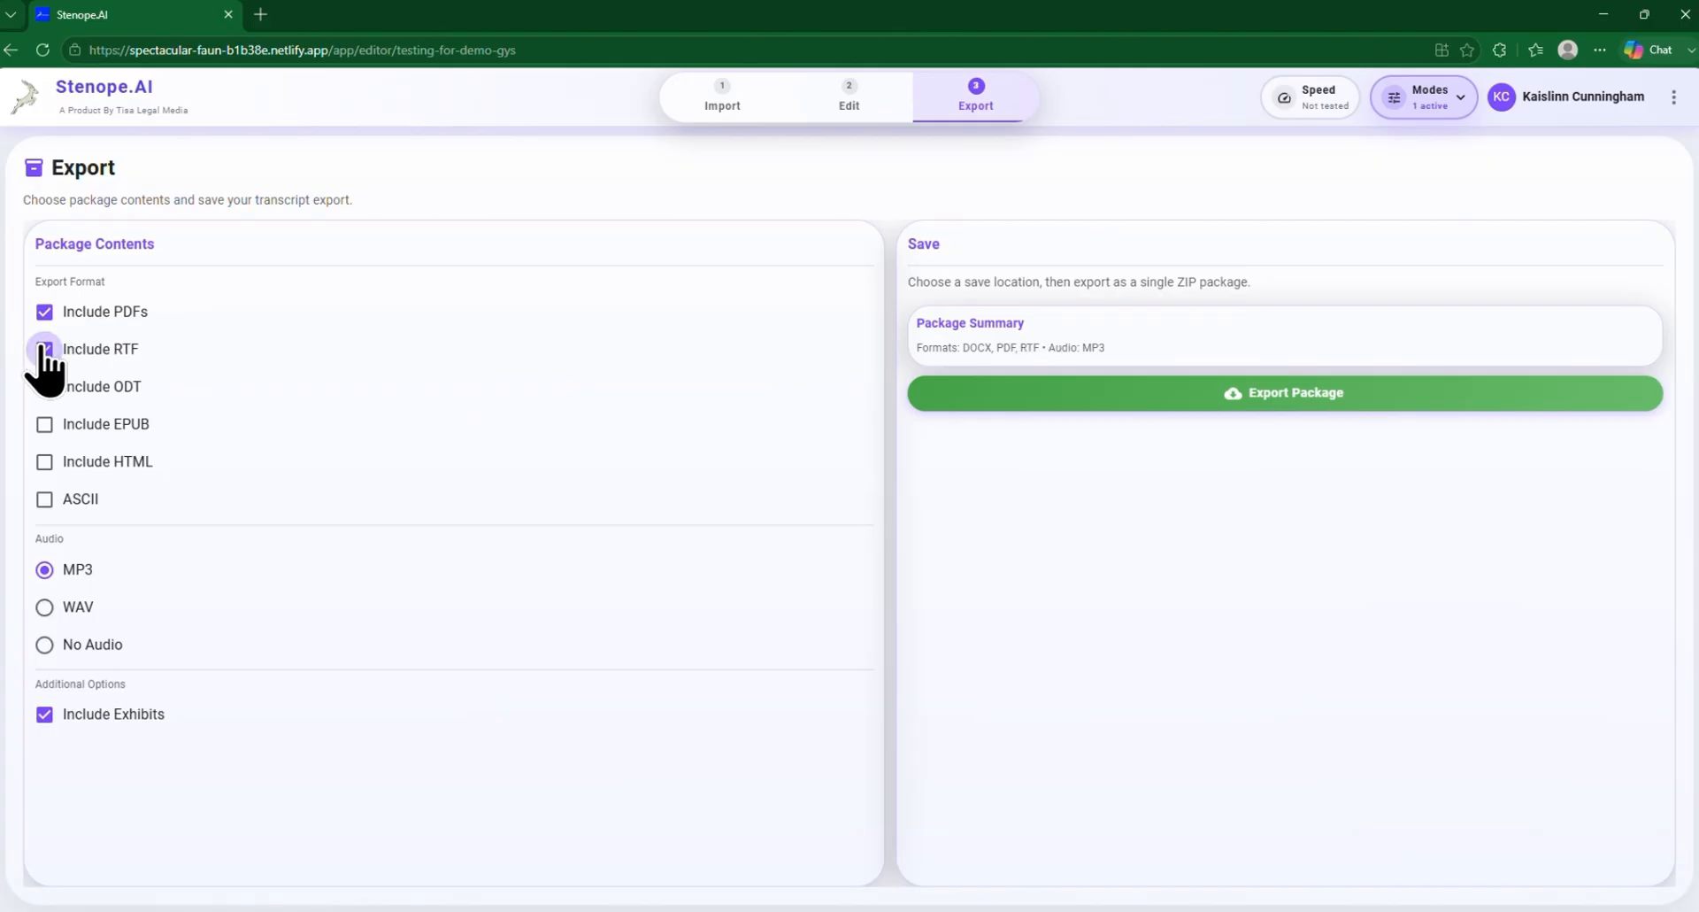
click(41, 501)
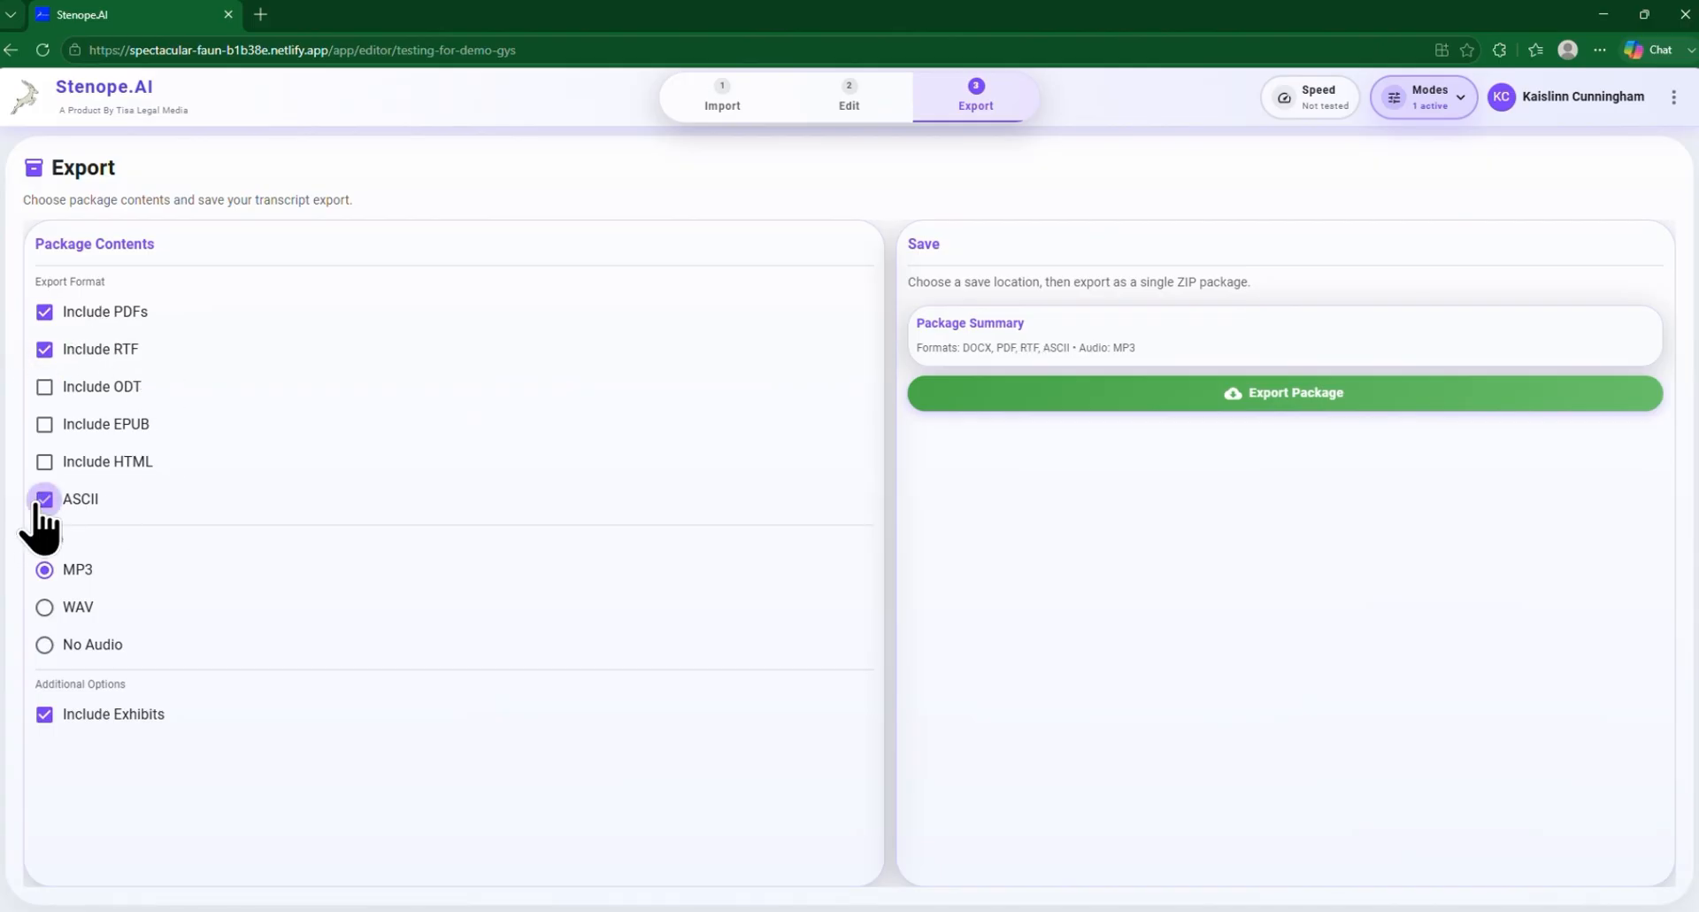
click(42, 643)
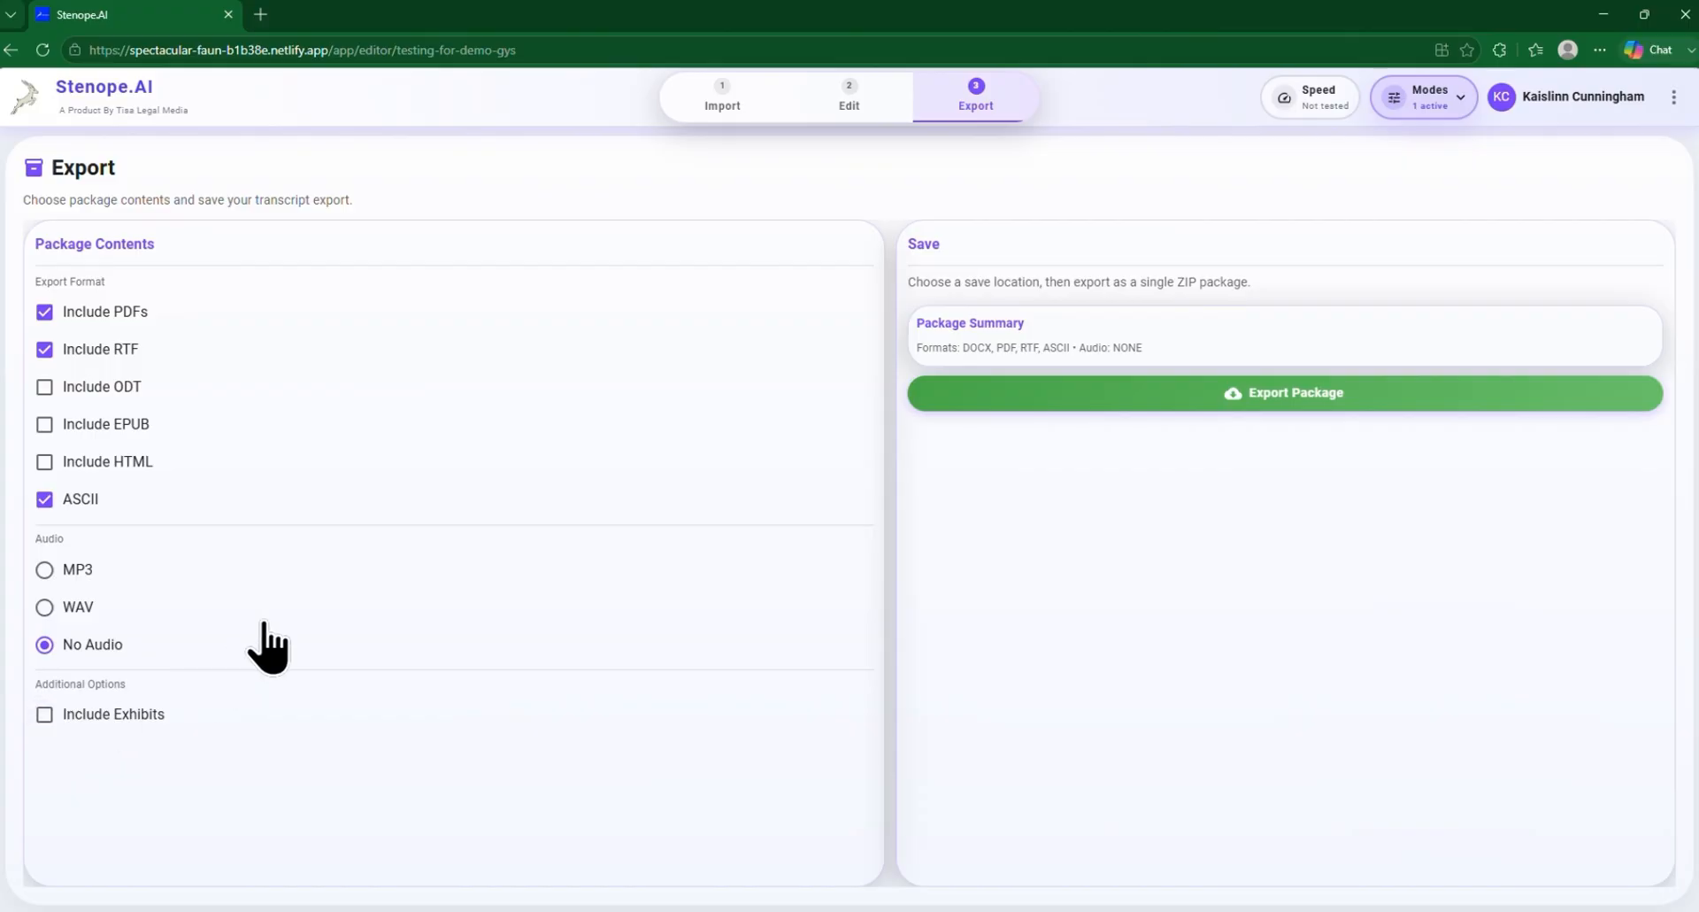
Export the package as Testing for Demo.zip to the Downloads folder, replacing the existing file
click(1306, 395)
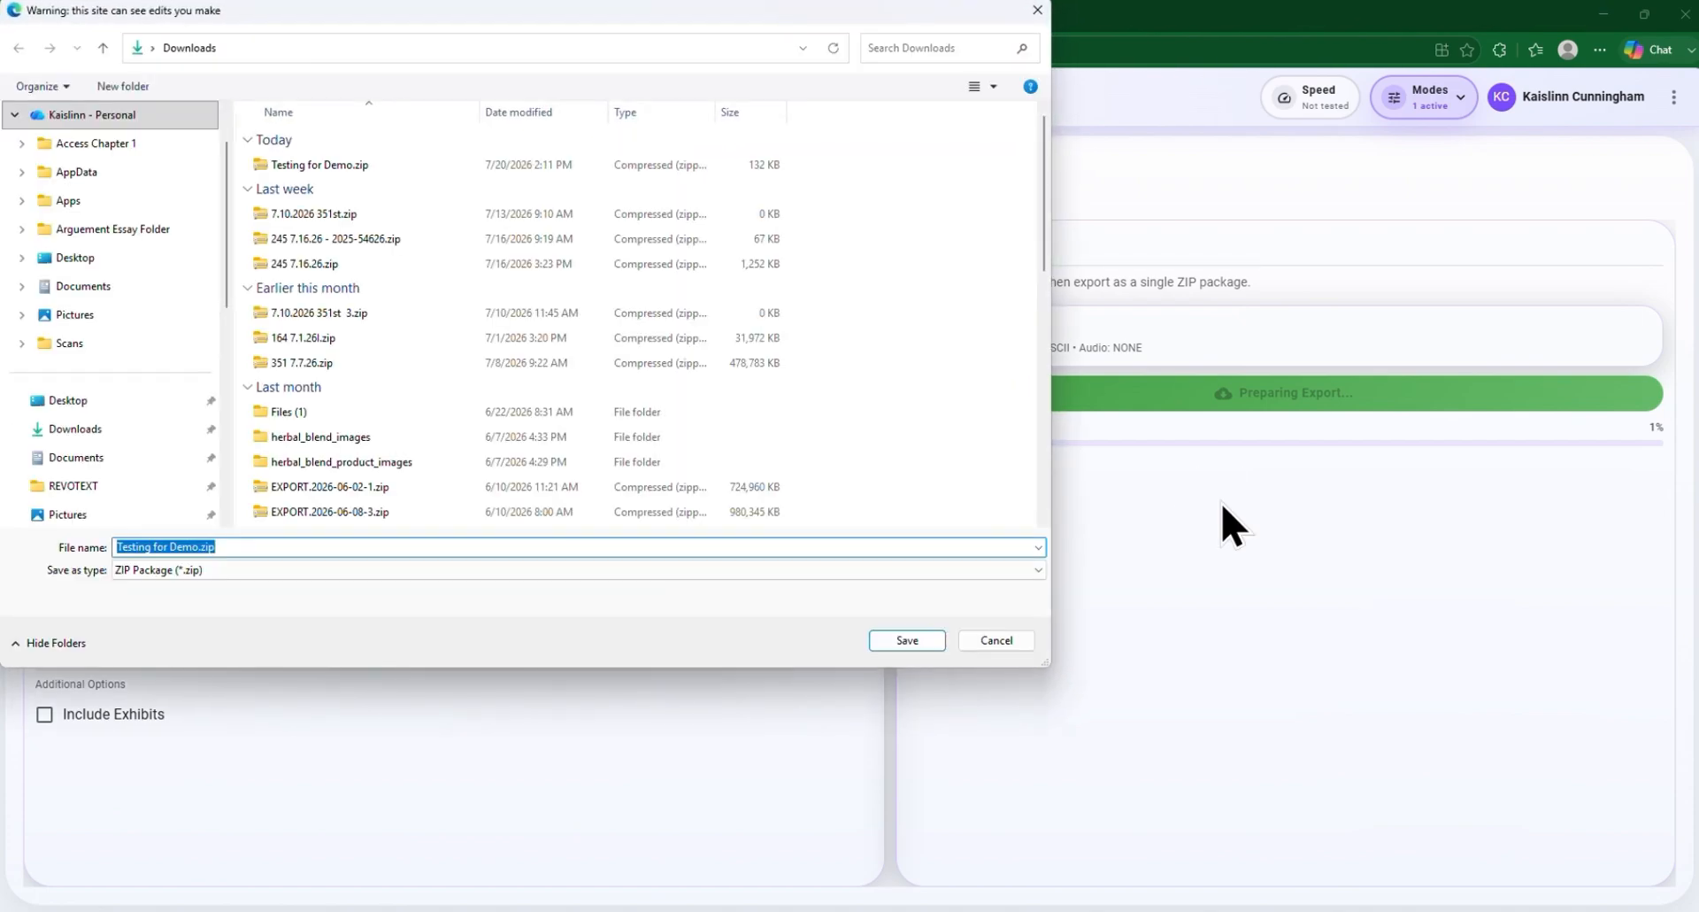
click(66, 431)
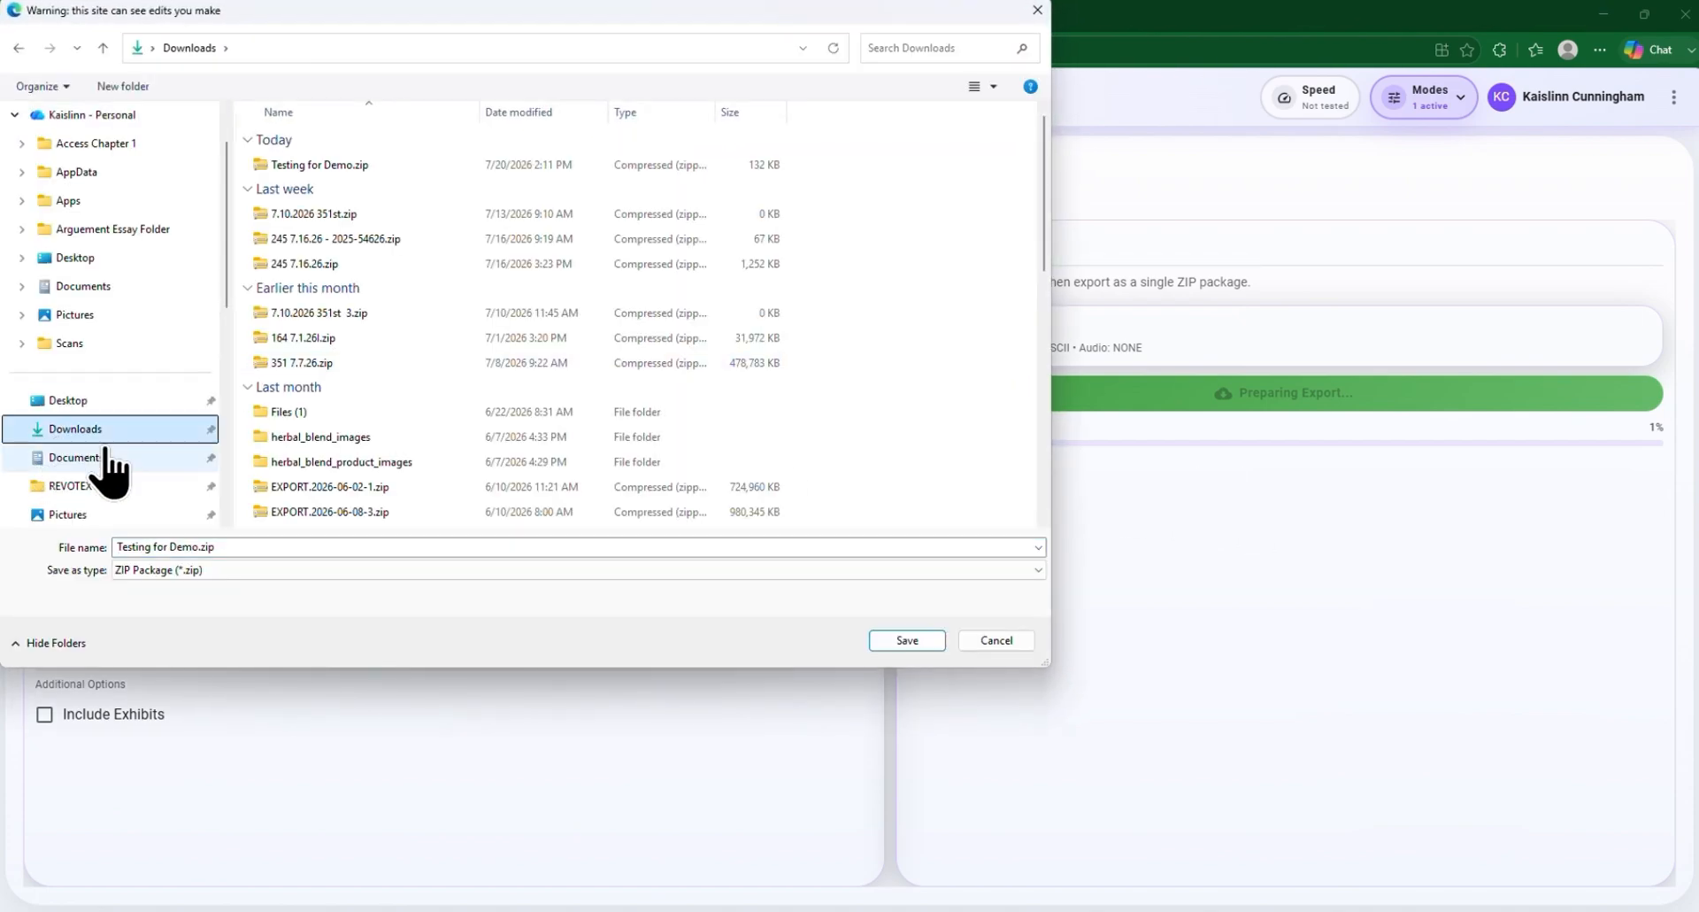
click(885, 644)
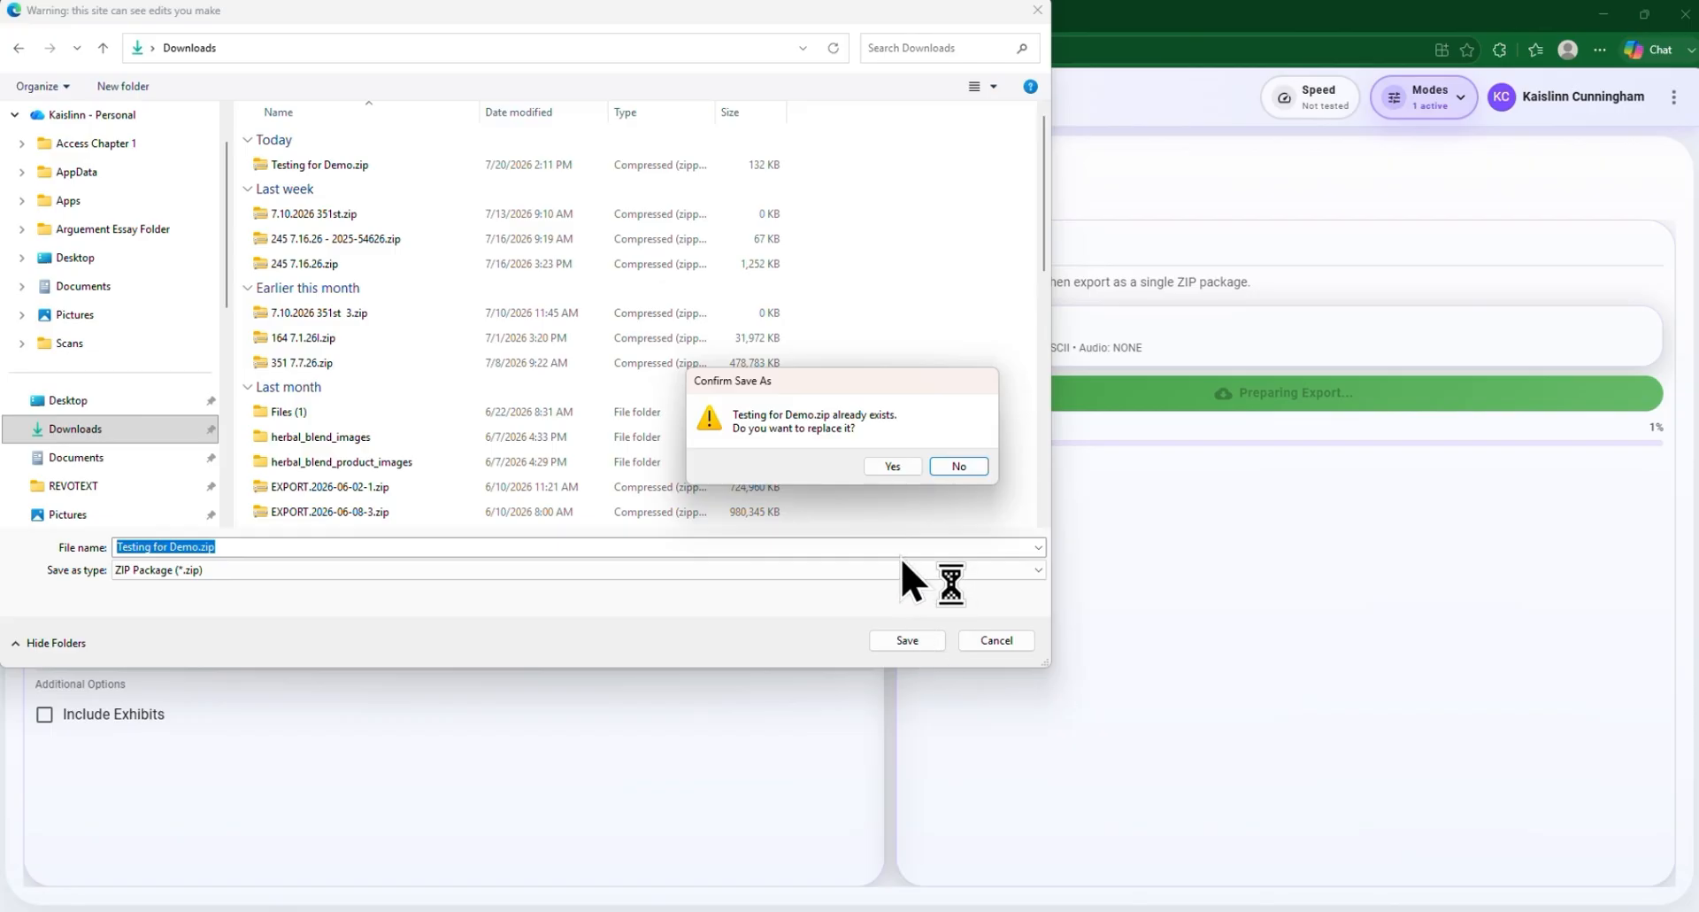
click(899, 467)
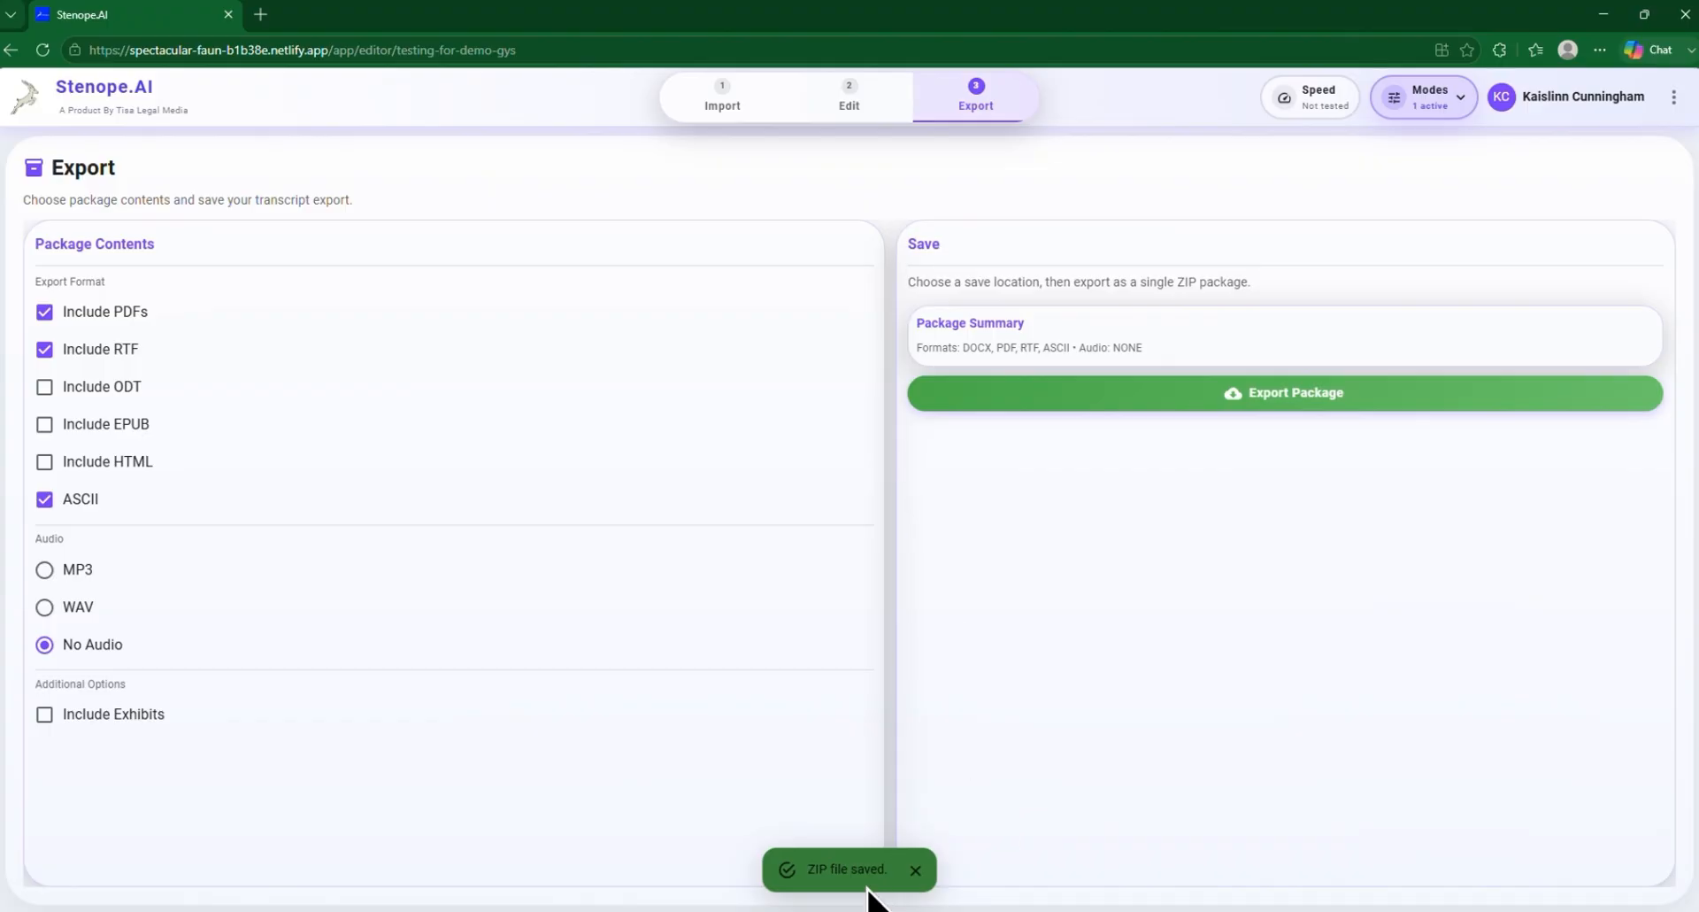
In File Explorer, open Testing for Demo.zip from the Downloads folder, examine the exported files, and close the window
key(alt+Tab)
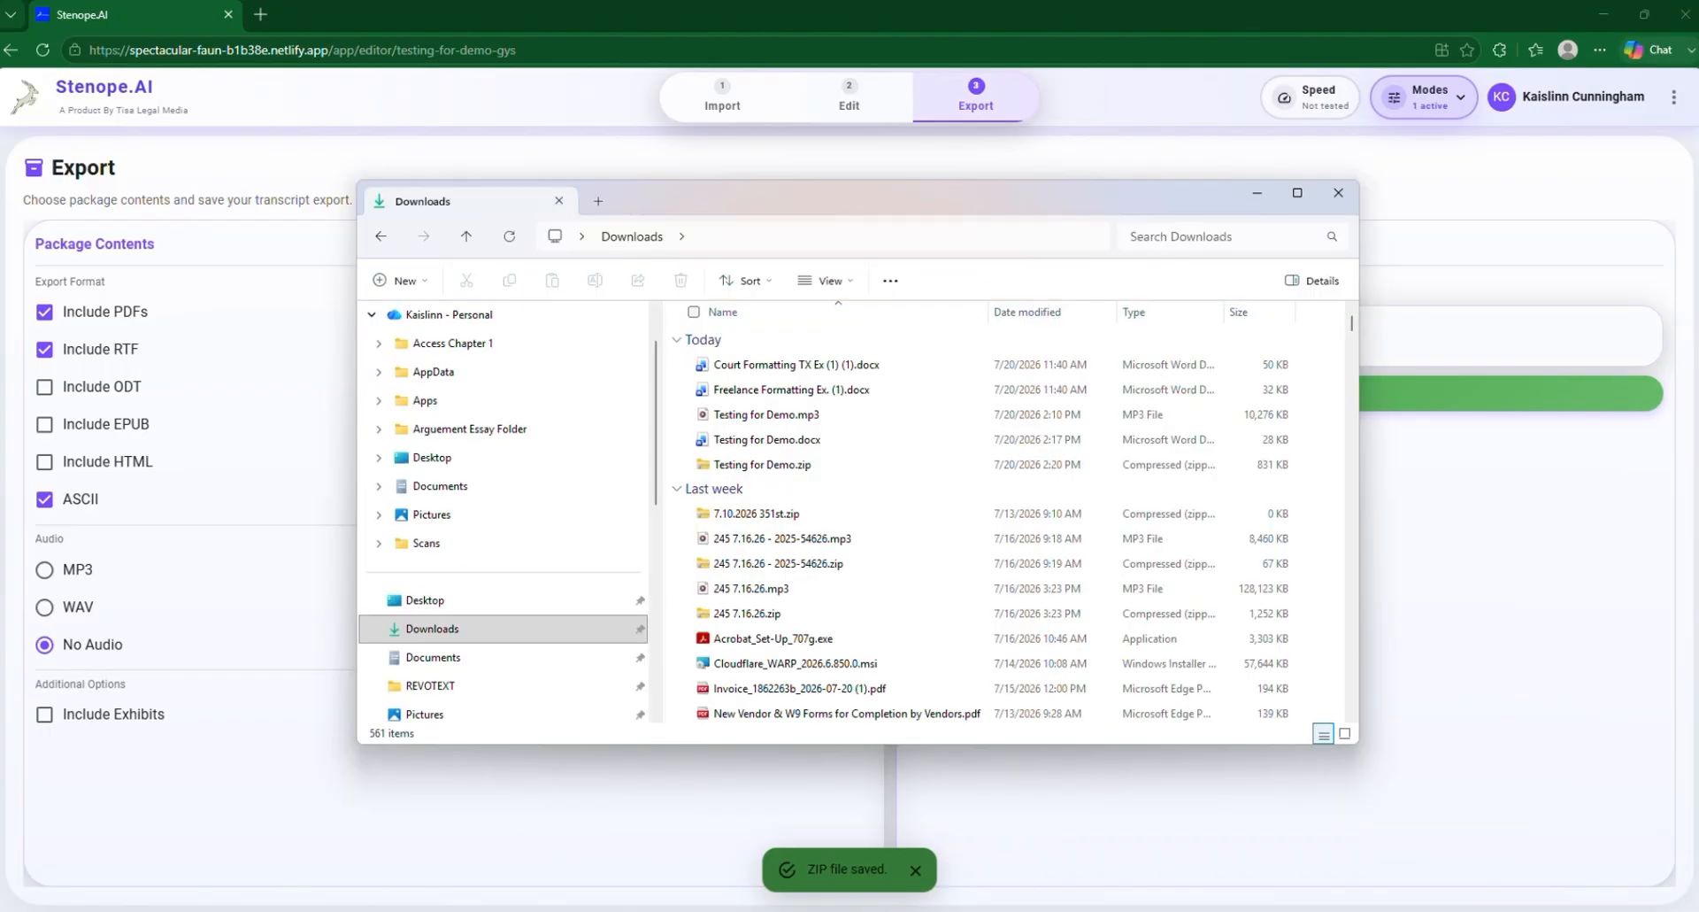
click(502, 628)
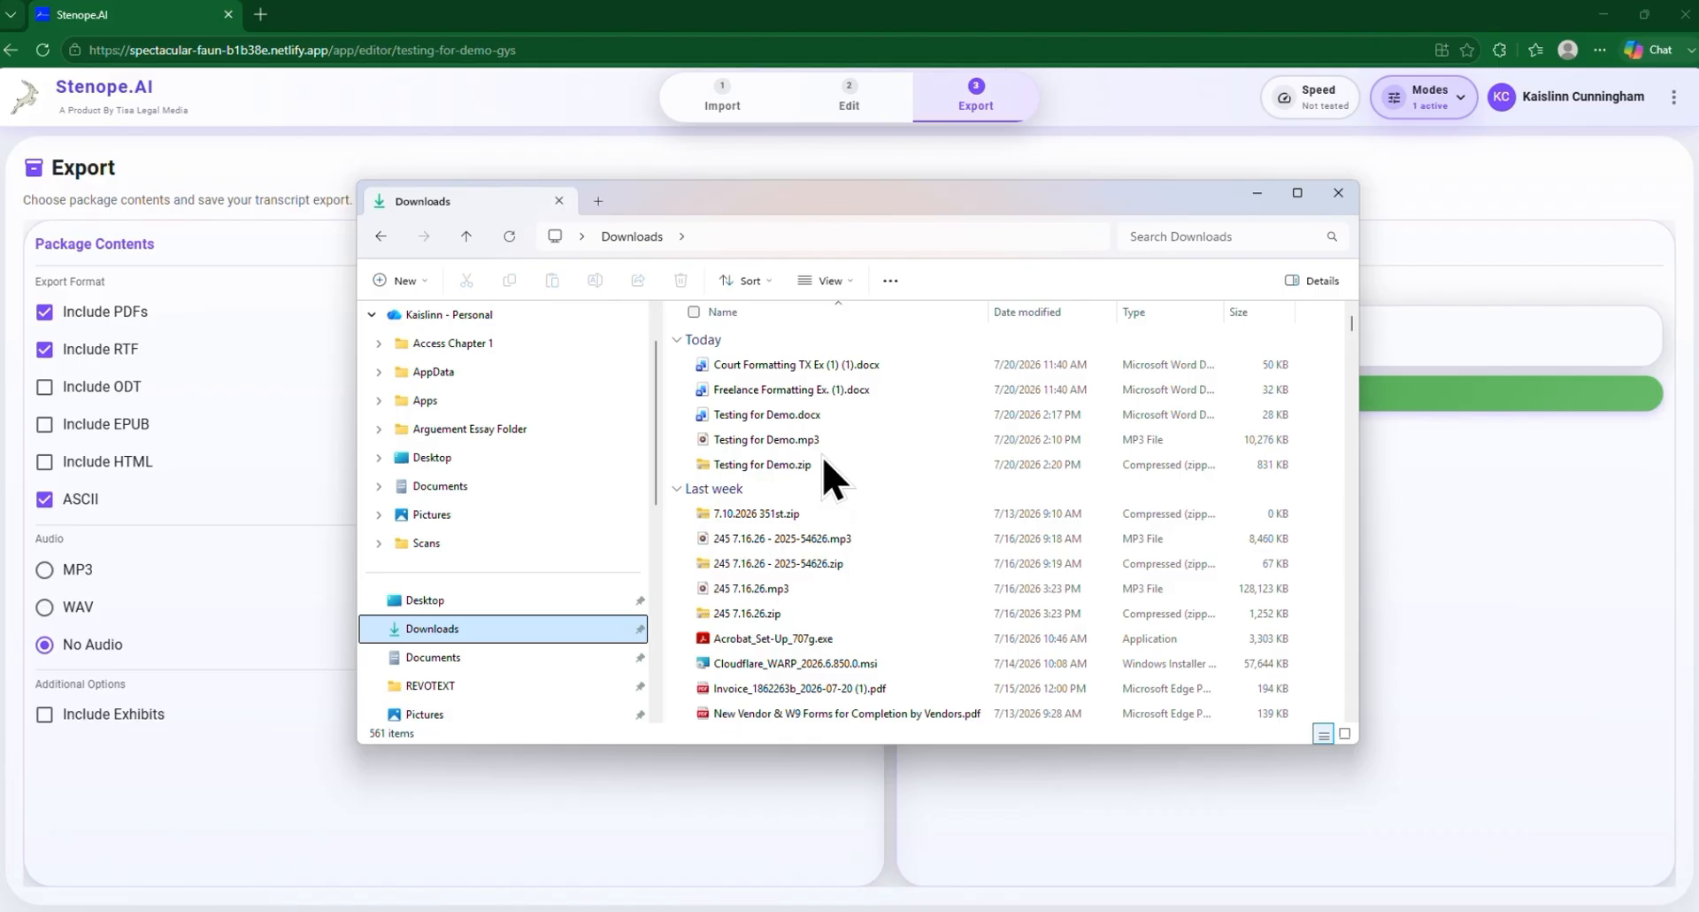
double_click(842, 470)
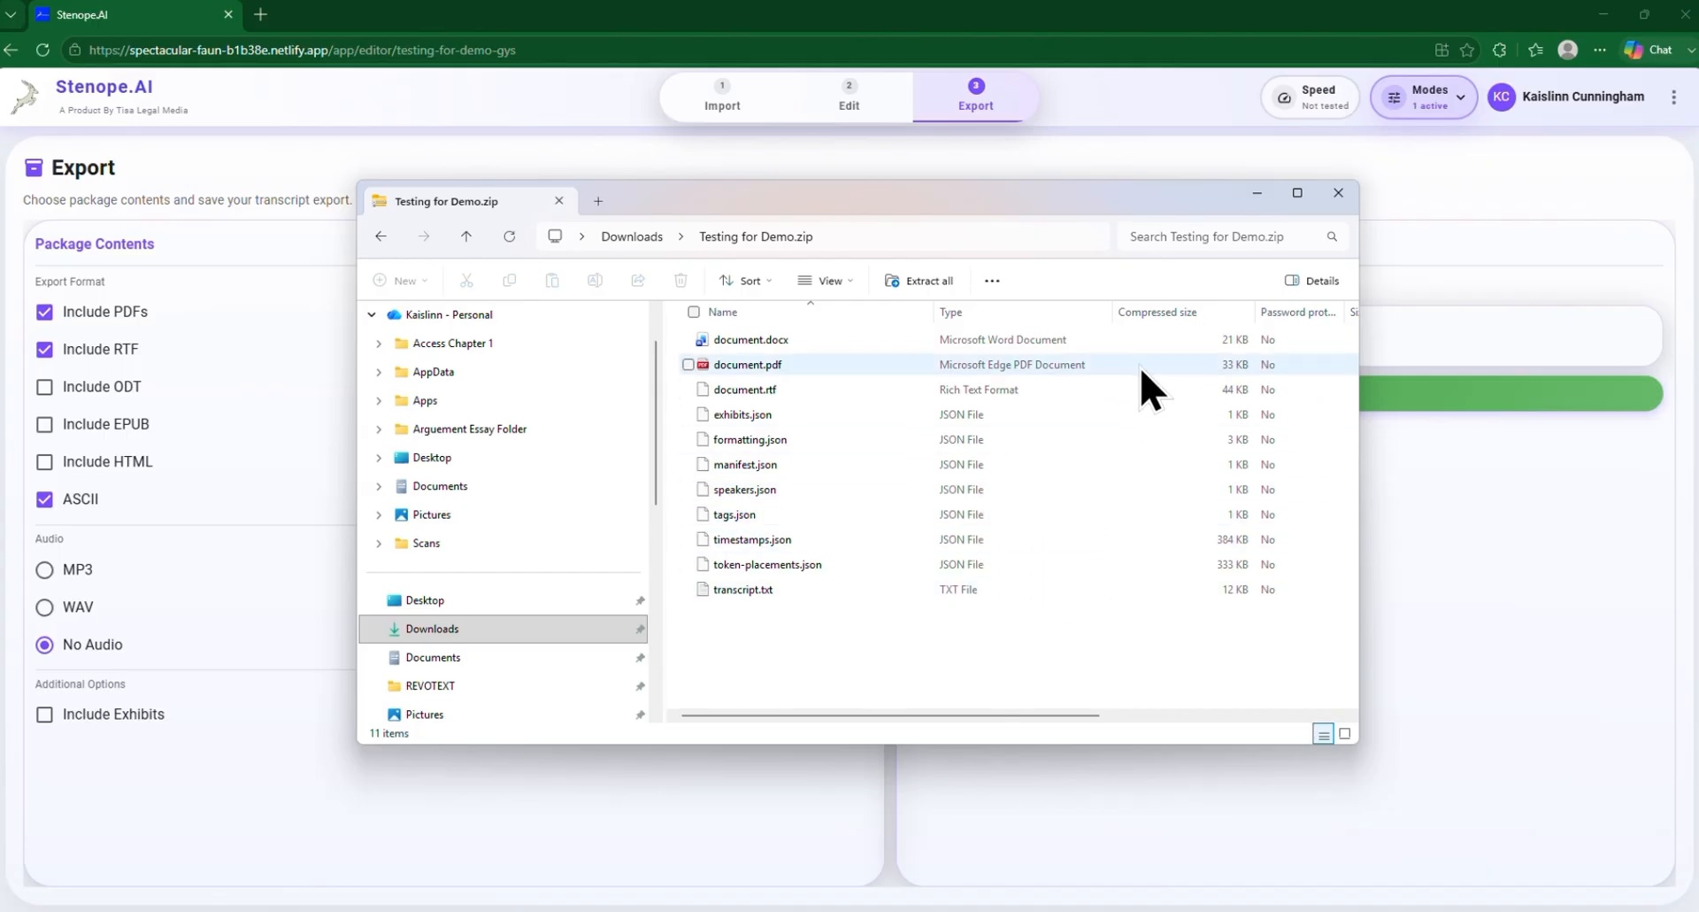
click(1338, 193)
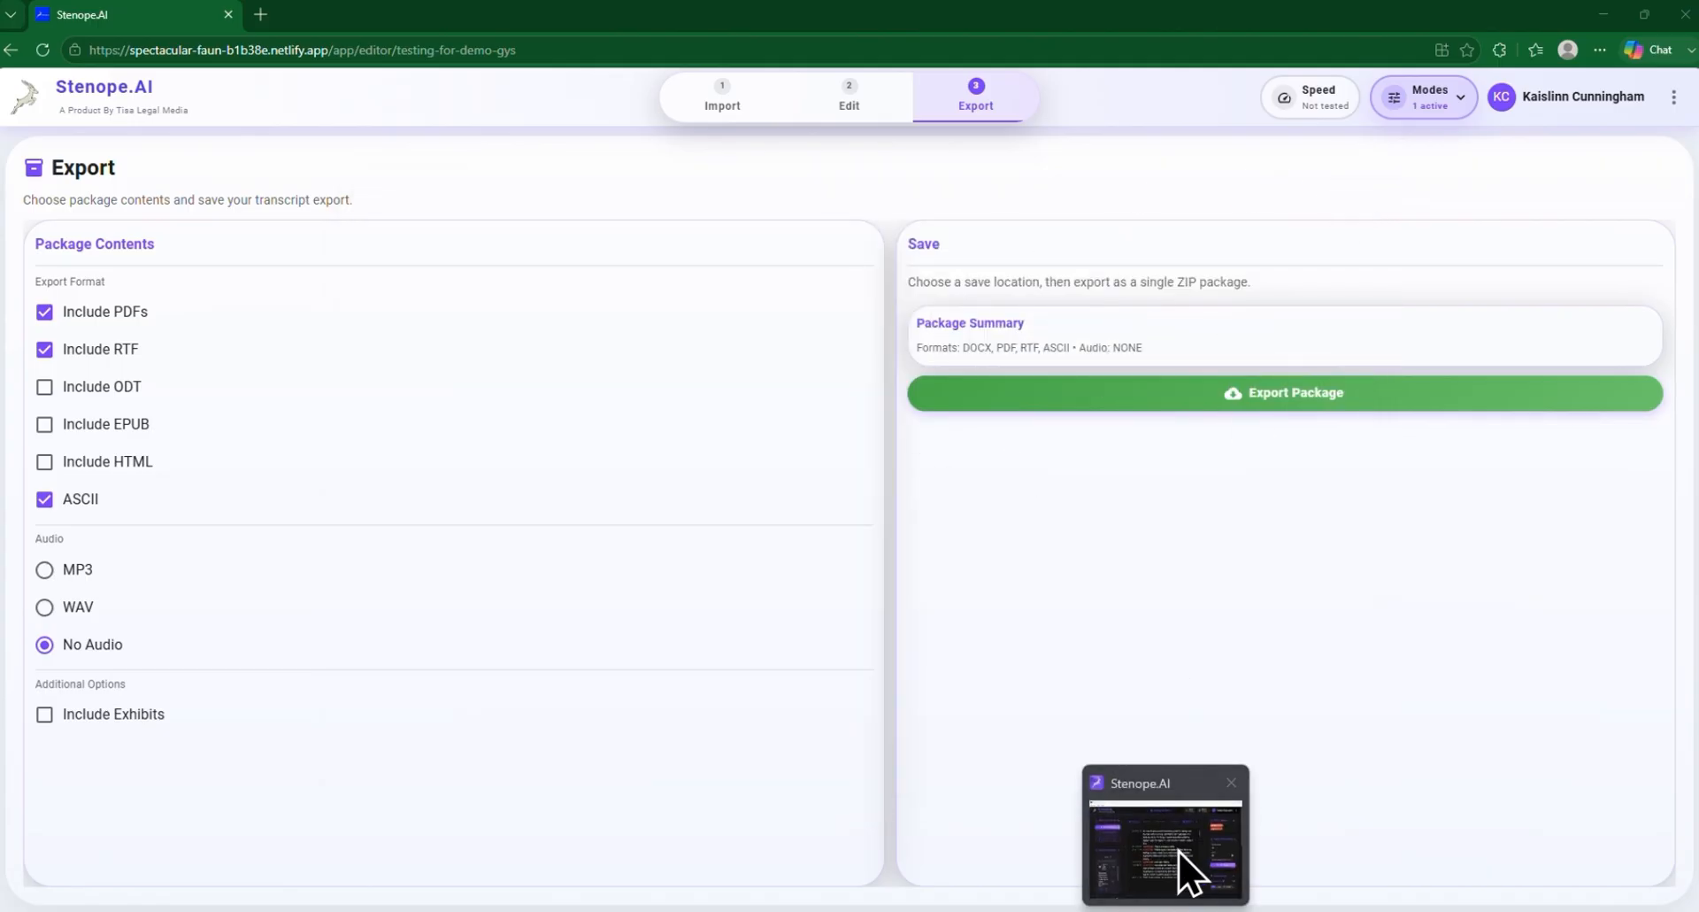
Switch to the Stenope.AI desktop app and look over its speaker, dictionary, exhibit, insertion and transcript management sections
click(1187, 867)
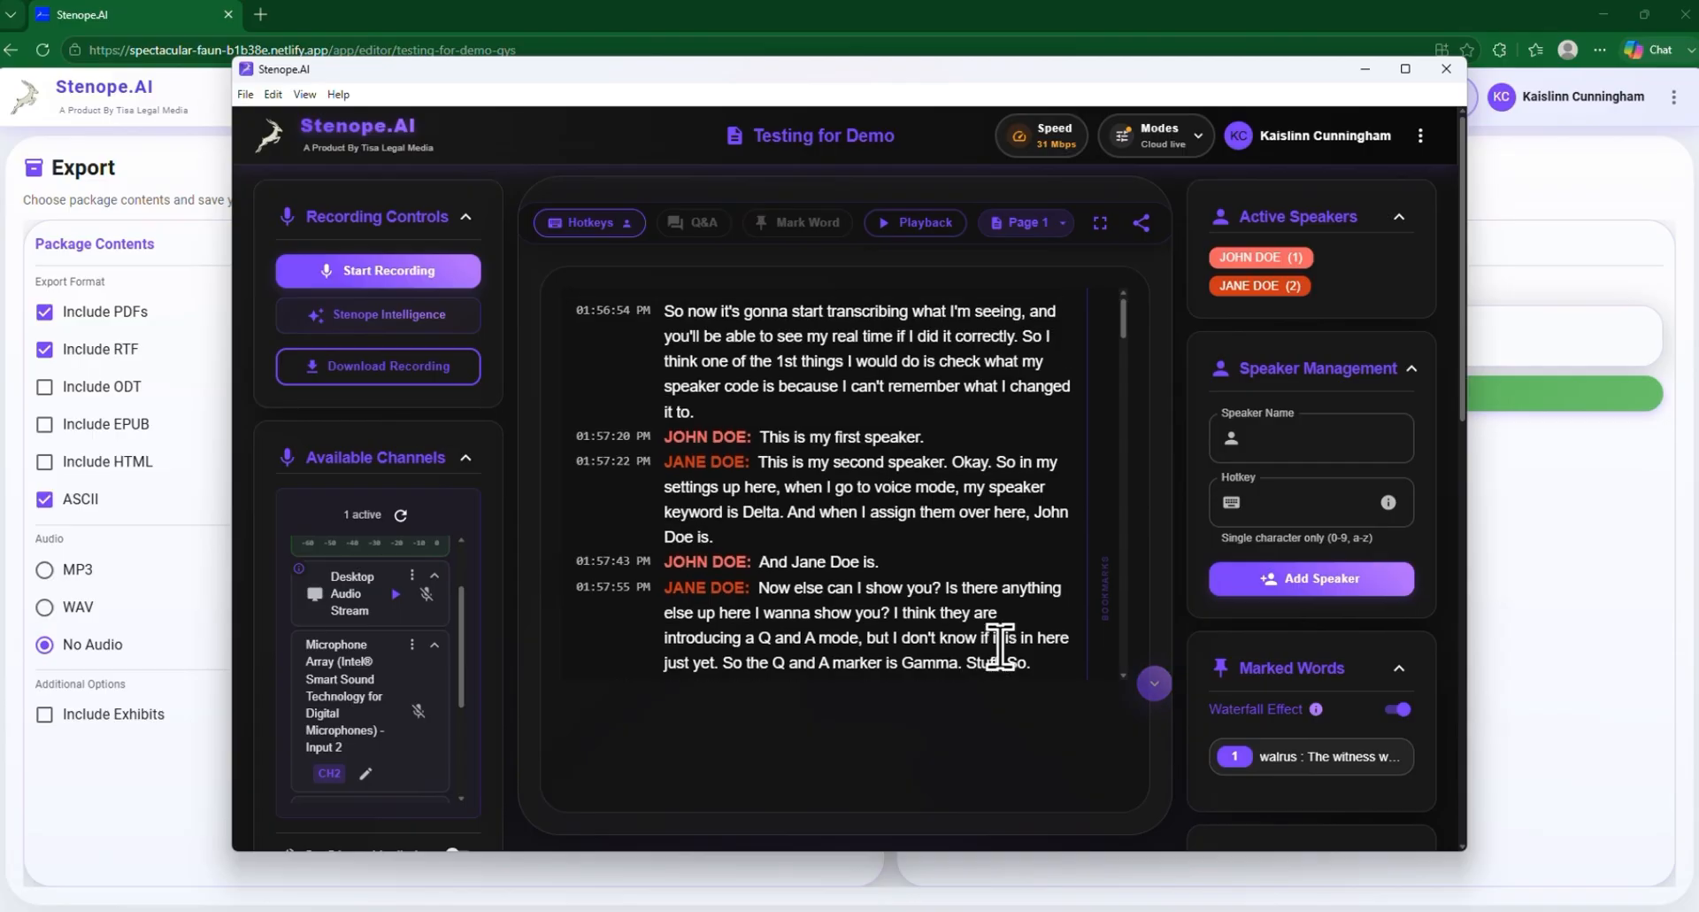
scroll(1335, 652, down, 5)
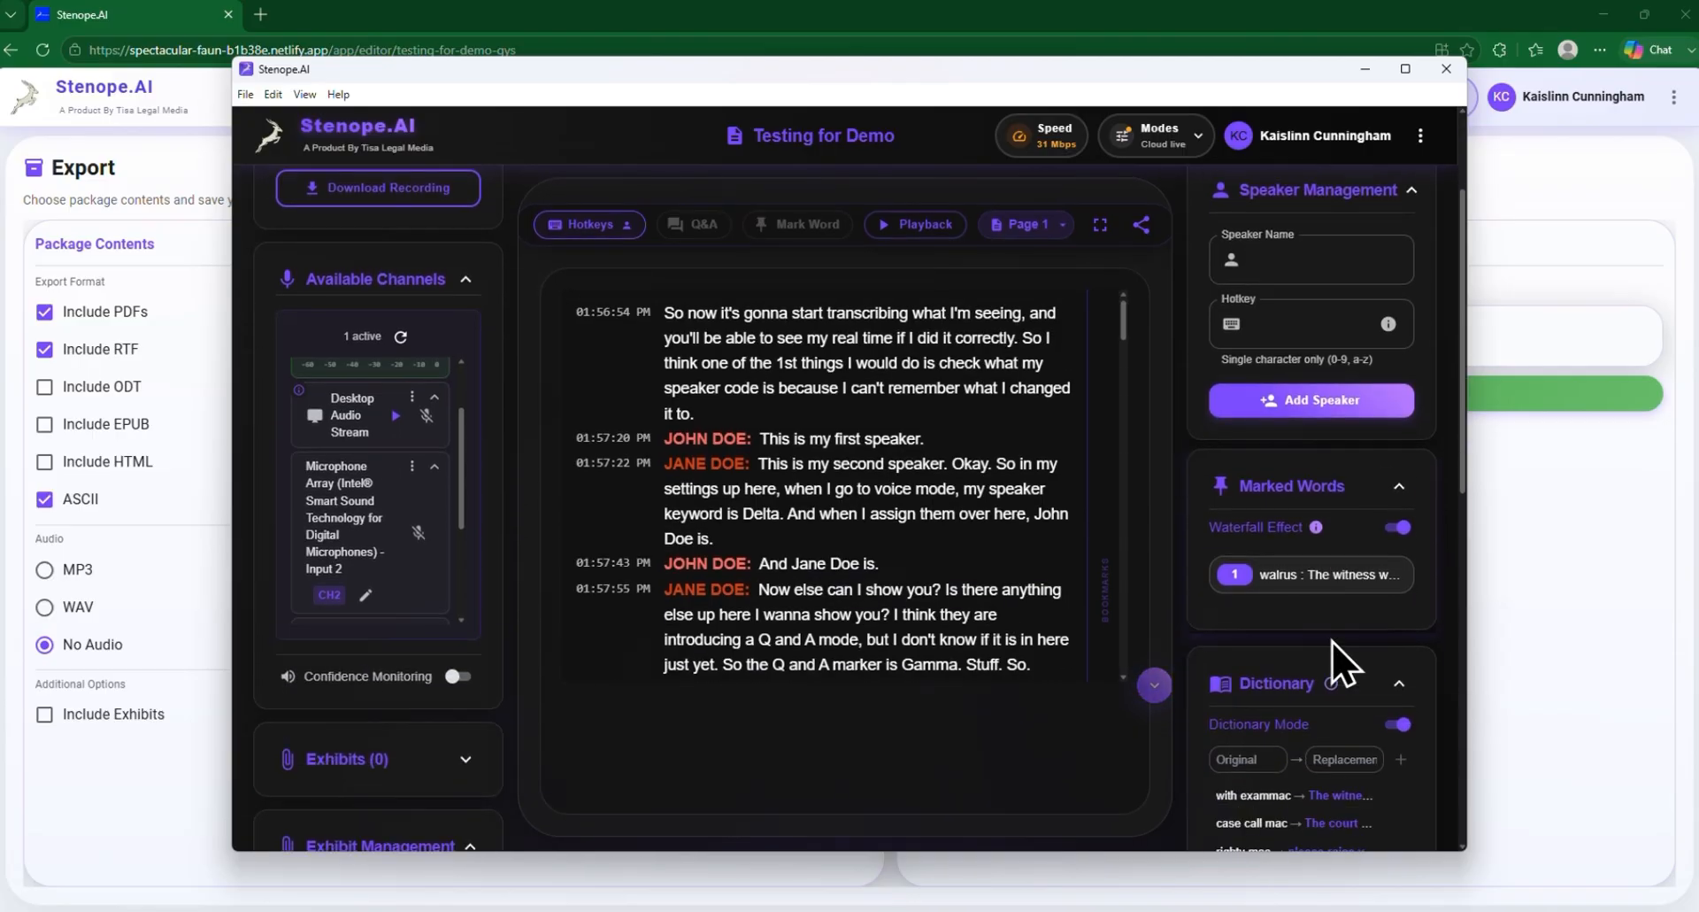
scroll(1334, 646, down, 3)
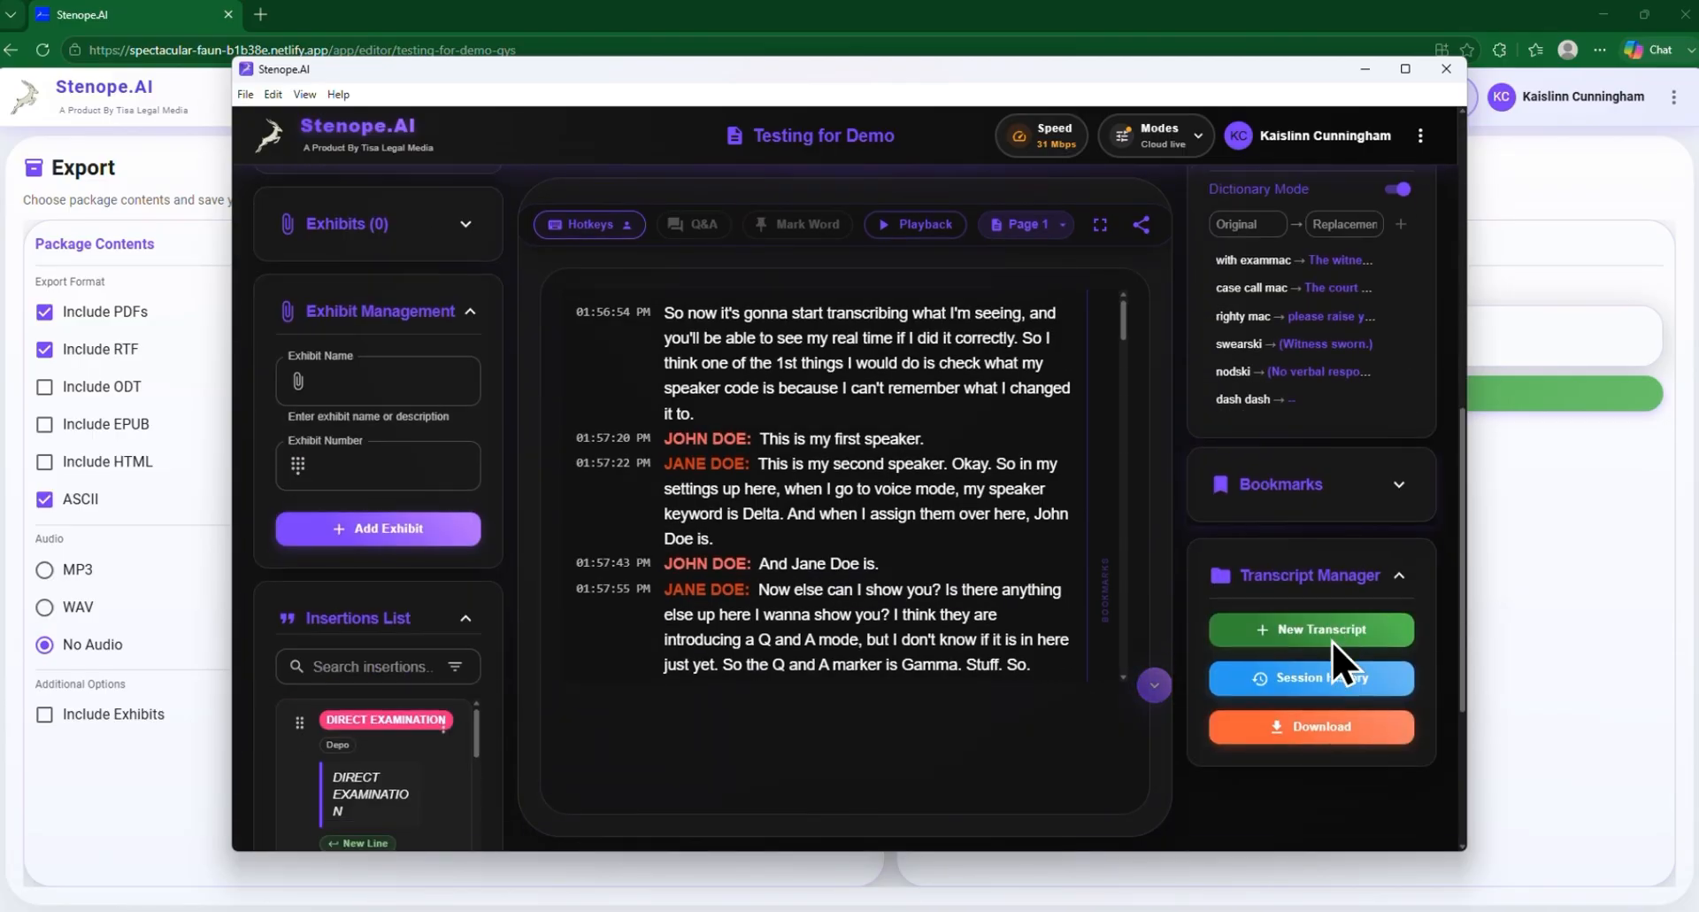
scroll(1332, 646, up, 2)
scroll(1335, 655, up, 8)
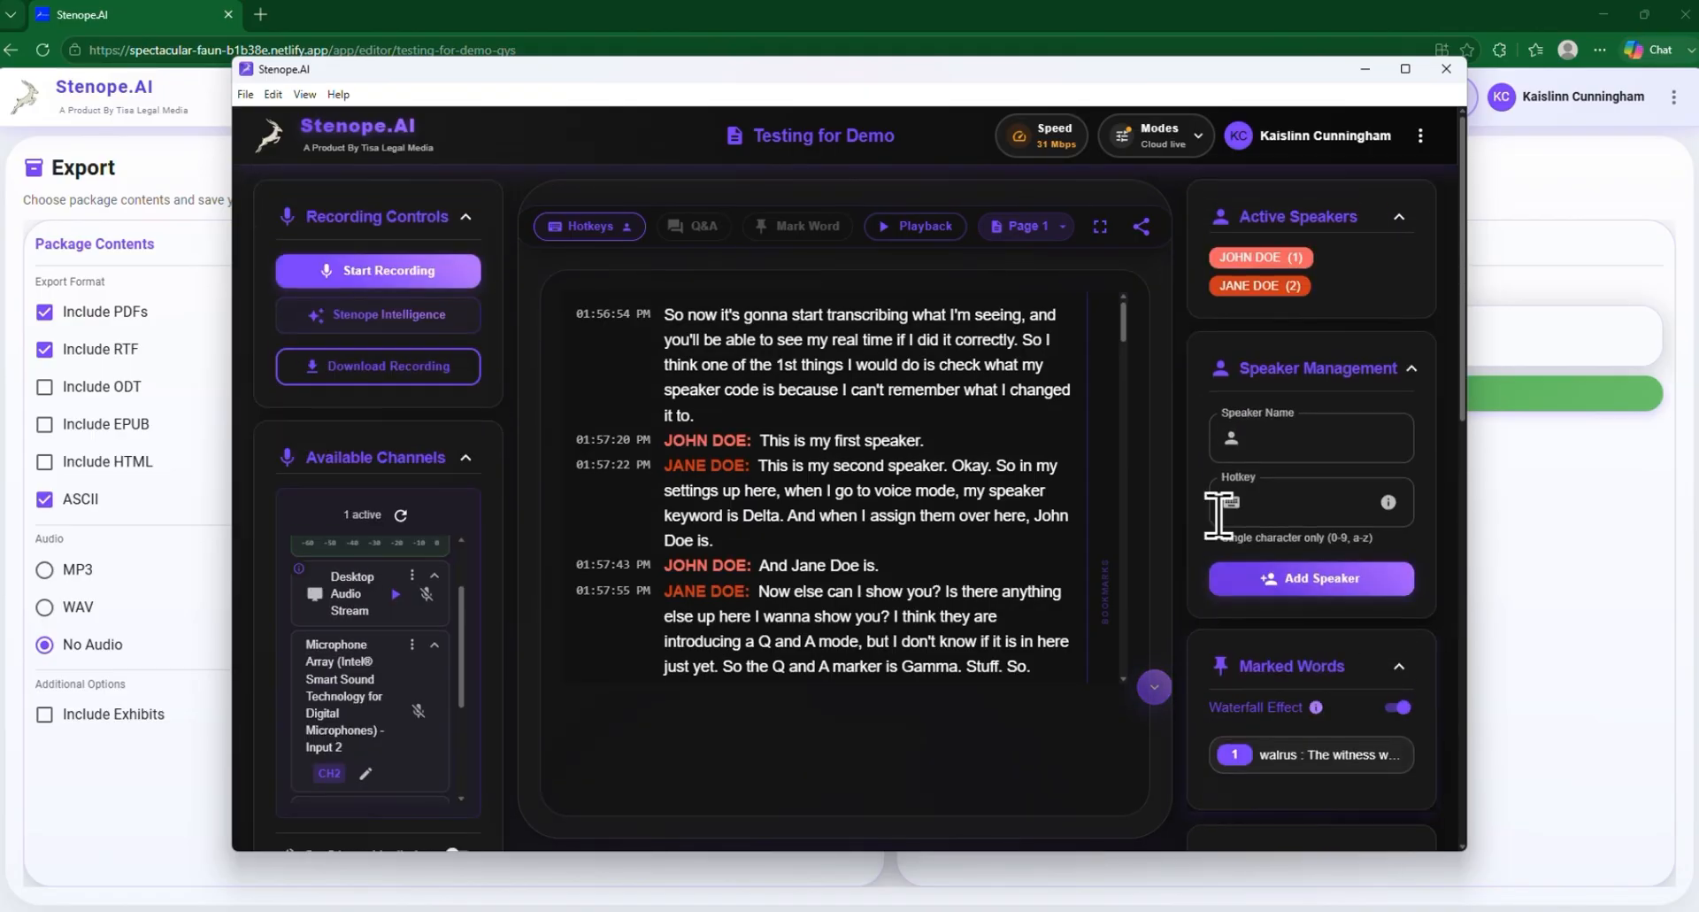